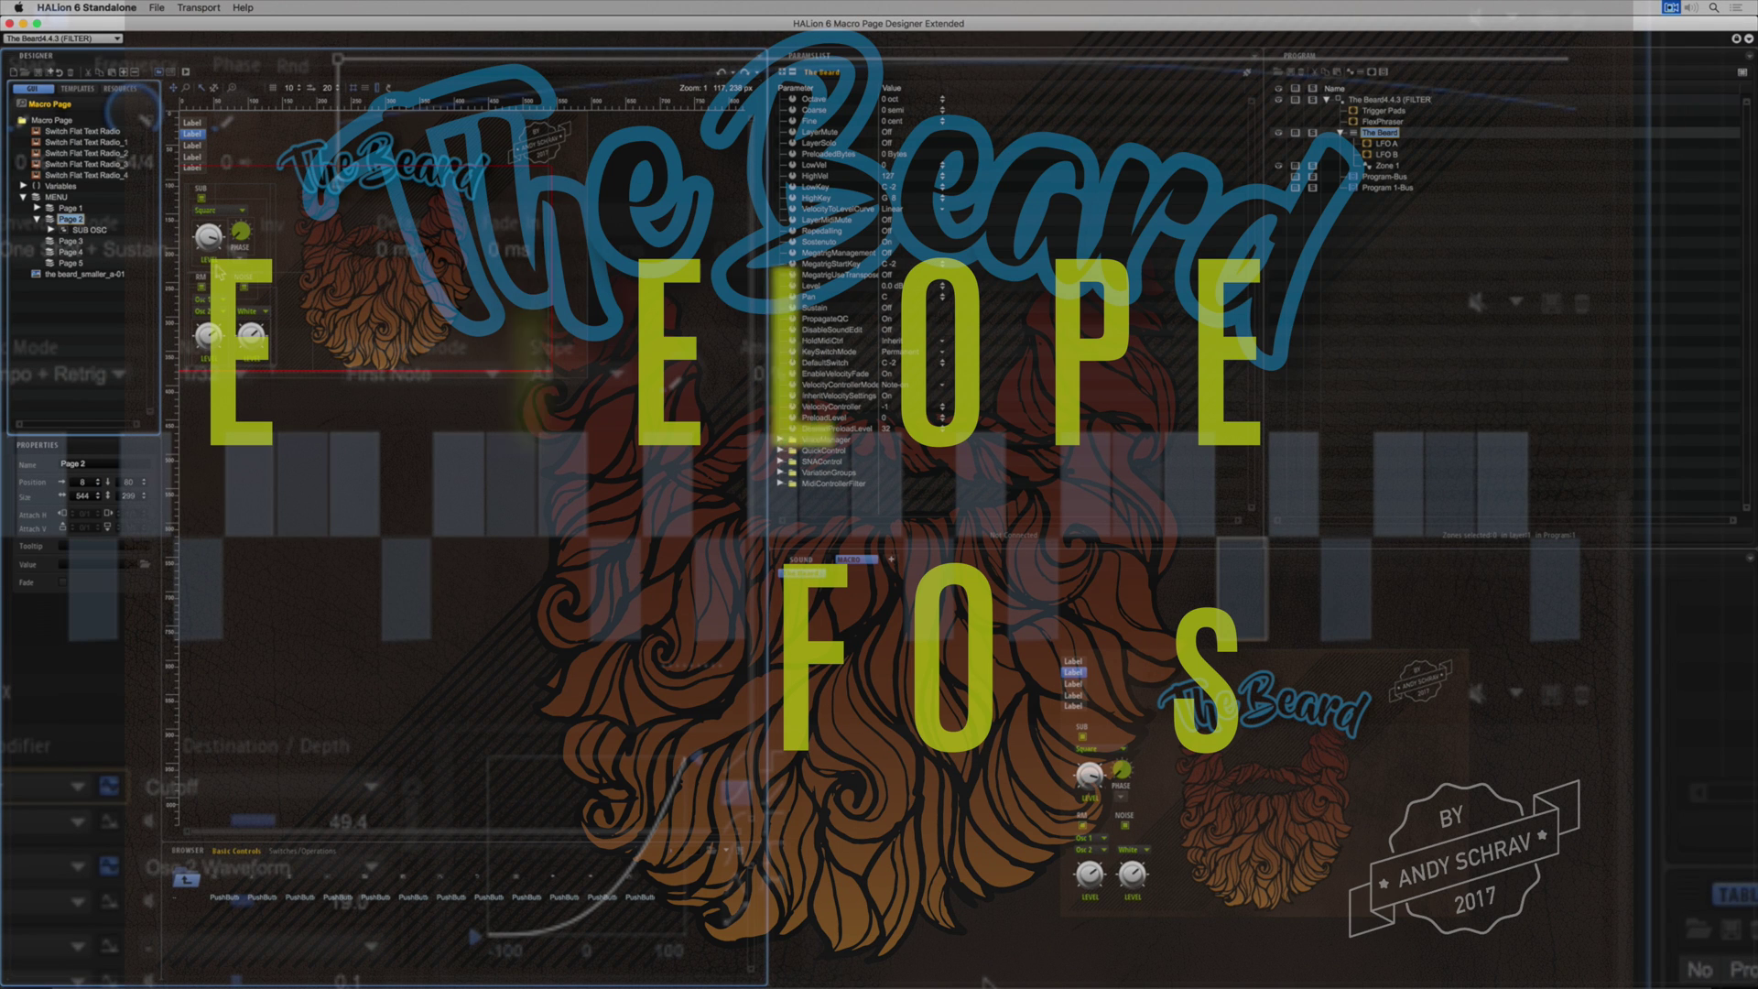
# - Create a group on Page 2 and place it over the beard artwork, sized to about 297 by 300
pyautogui.rightClick(96, 221)
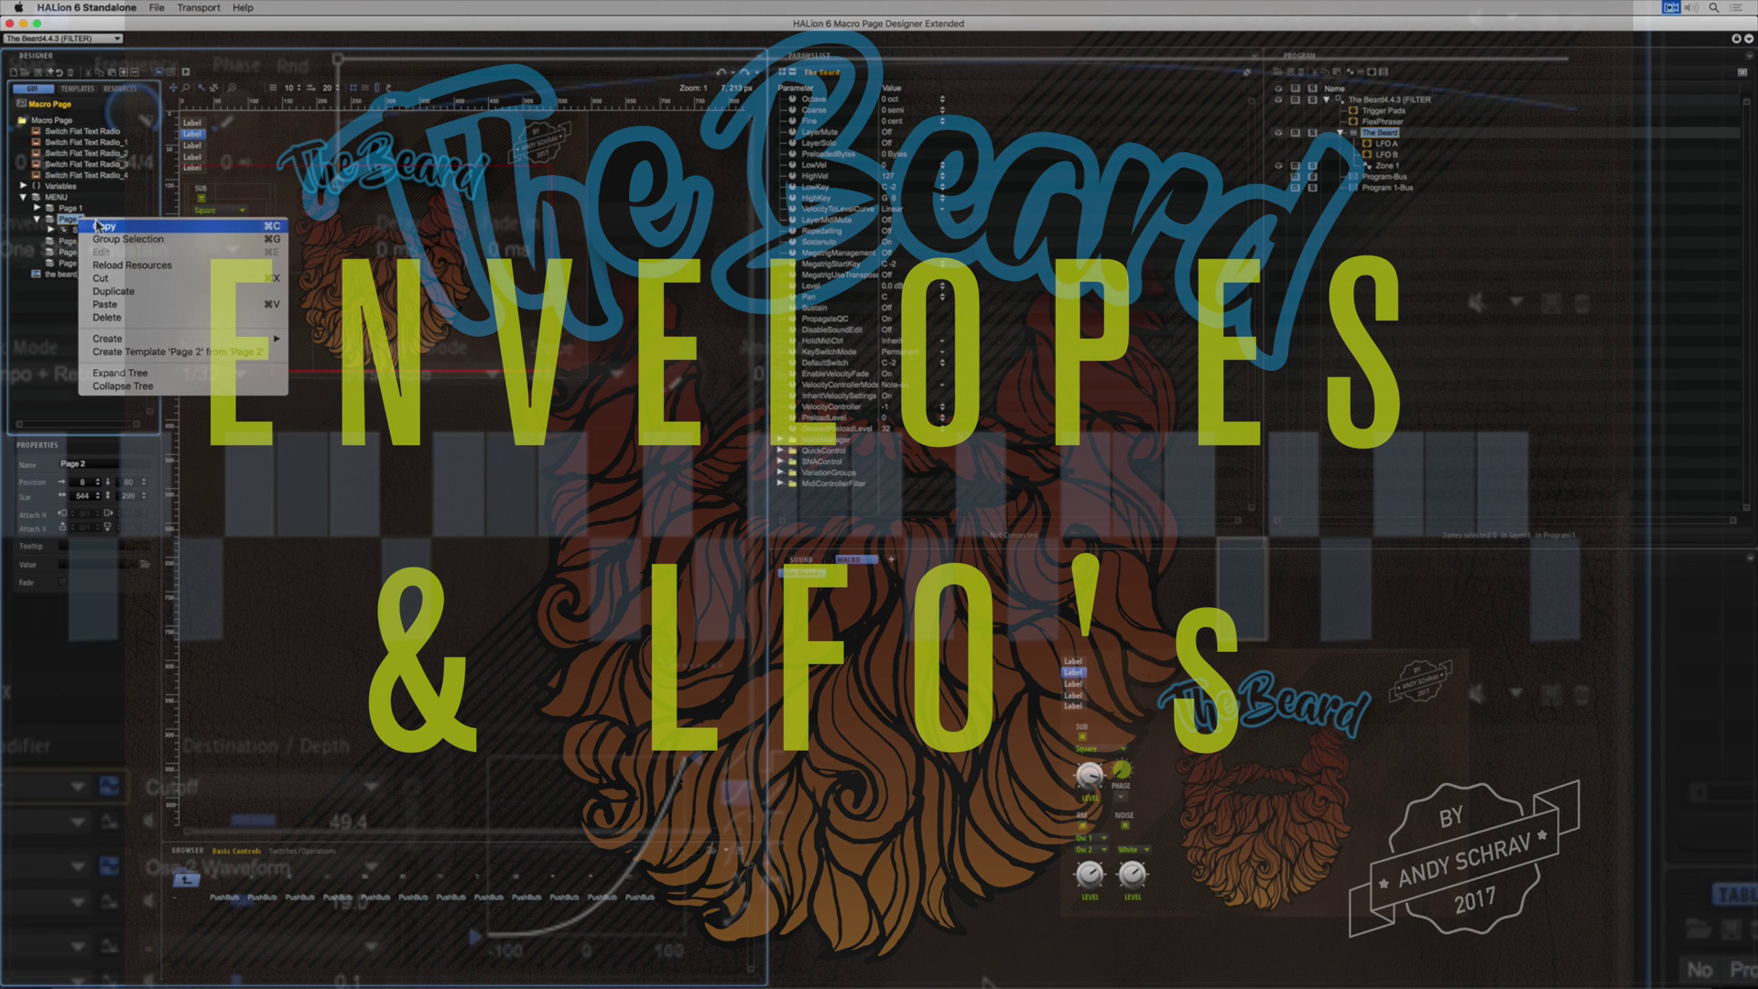
pyautogui.moveTo(266, 340)
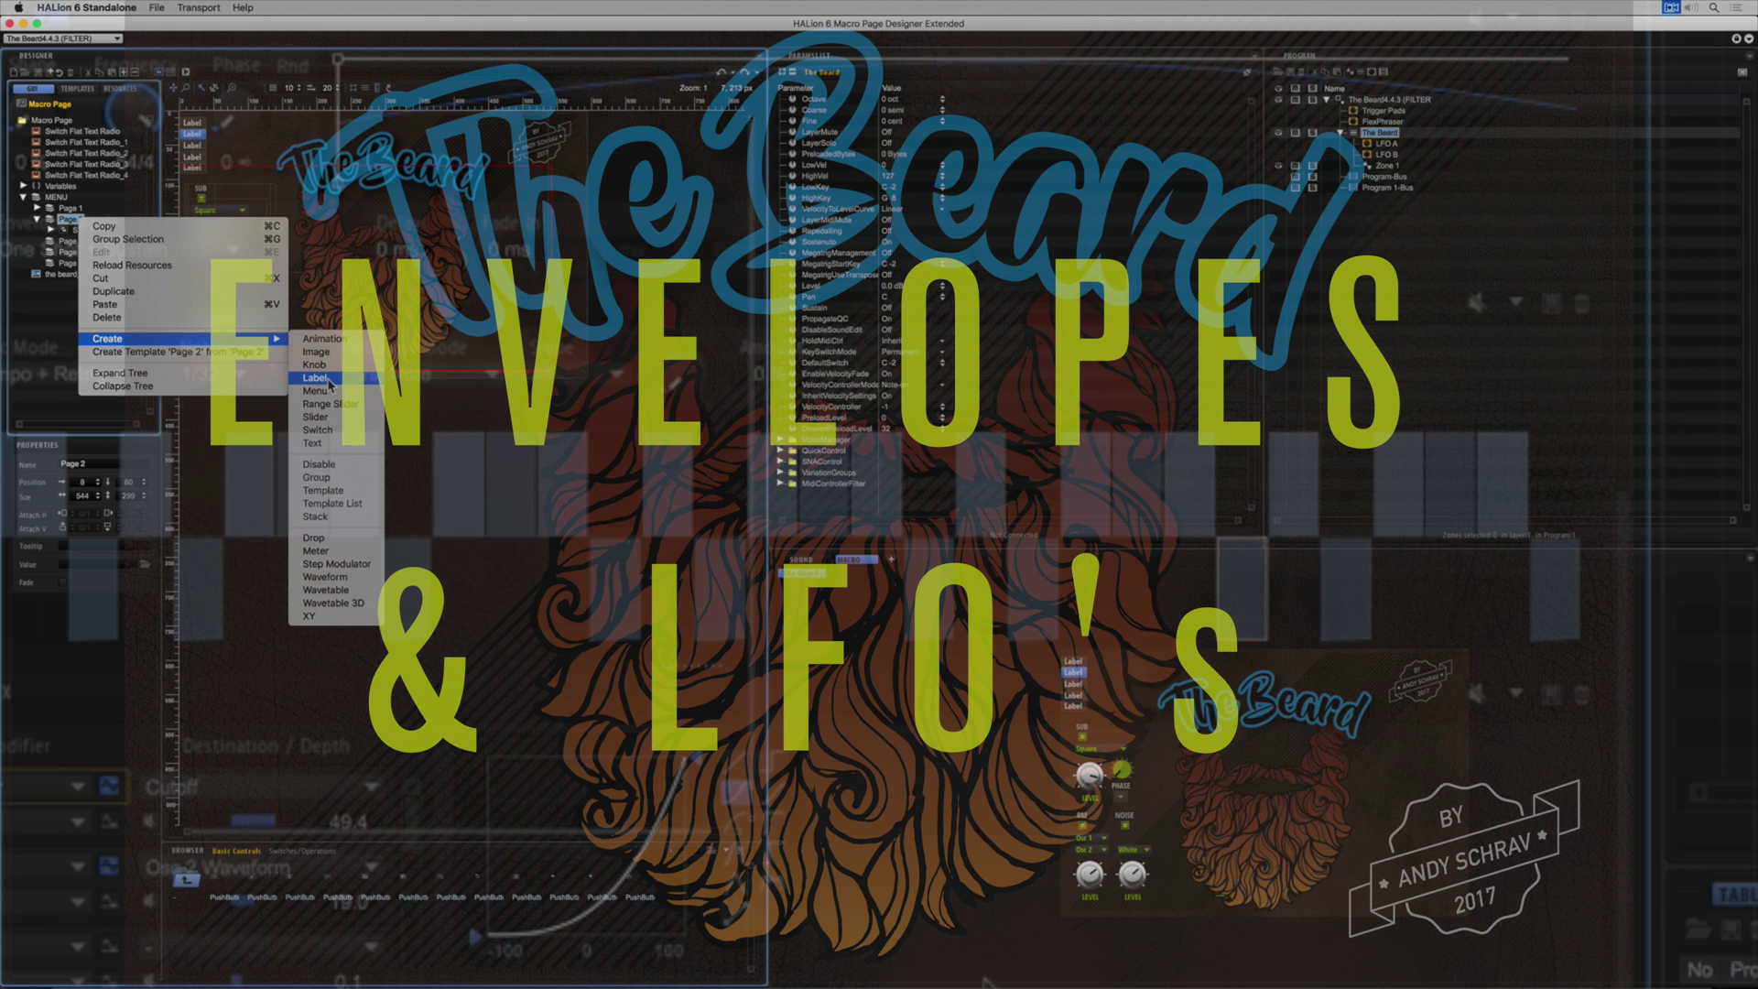
pyautogui.click(317, 477)
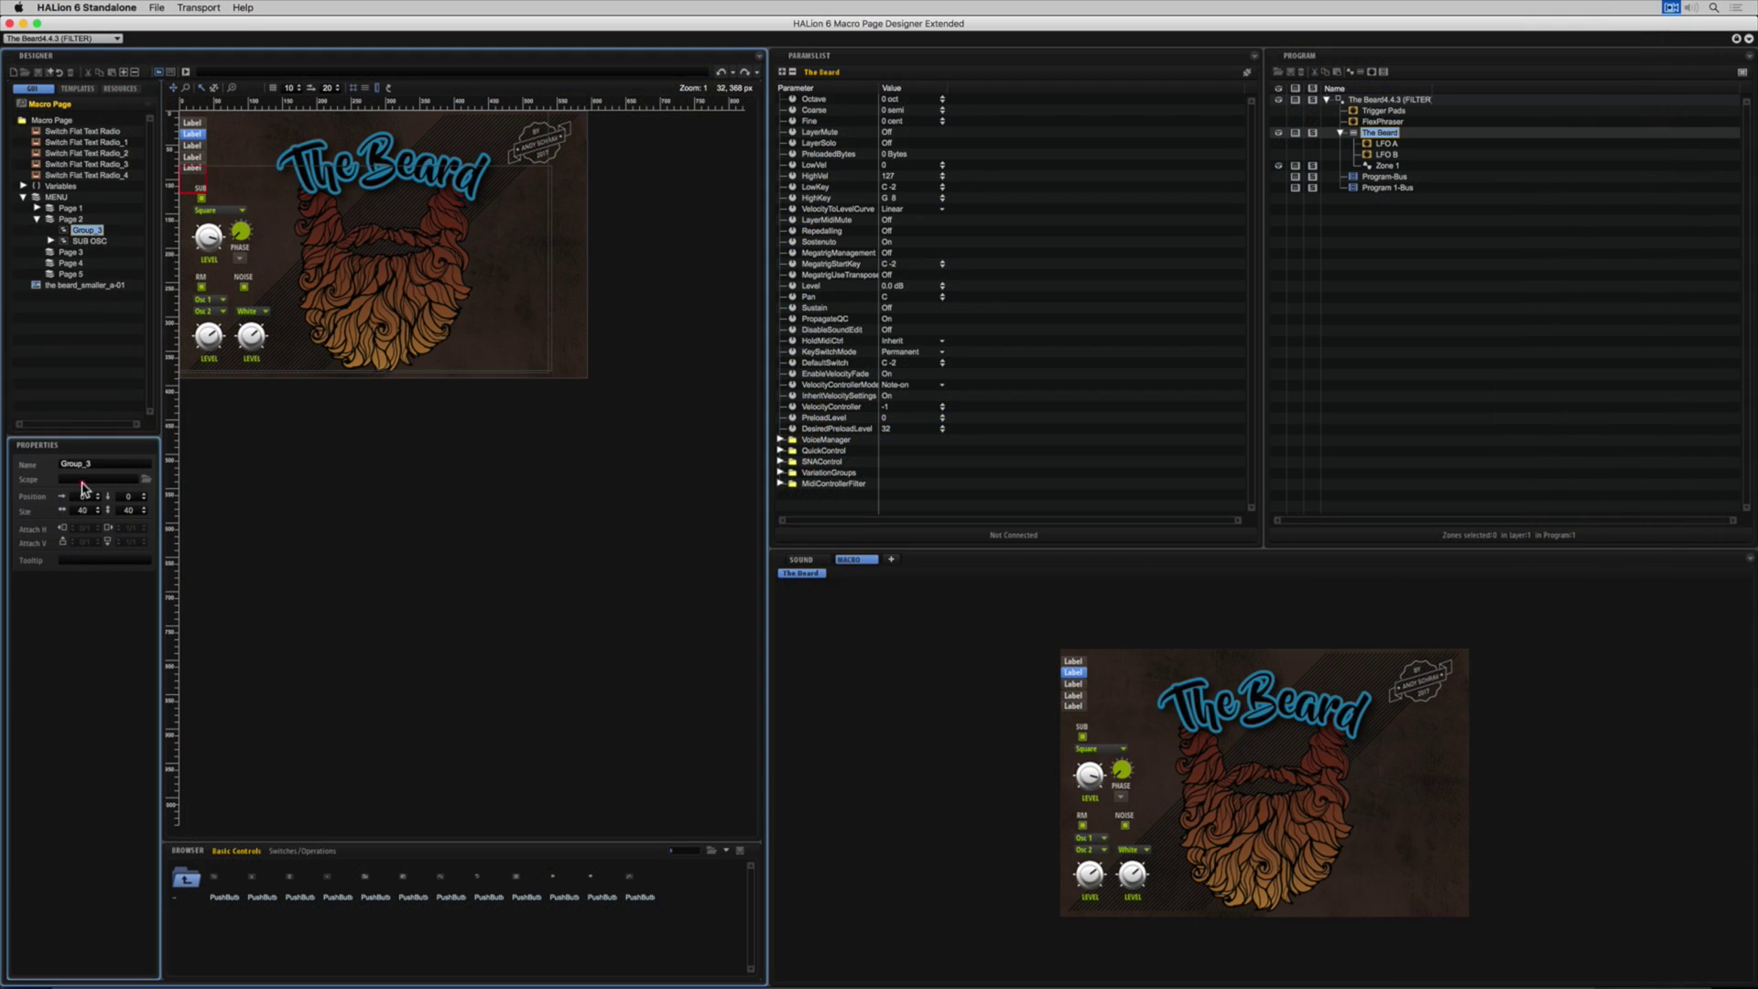
pyautogui.moveTo(83, 487); pyautogui.dragTo(202, 240)
pyautogui.moveTo(304, 191); pyautogui.dragTo(311, 205)
pyautogui.moveTo(447, 359); pyautogui.dragTo(470, 363)
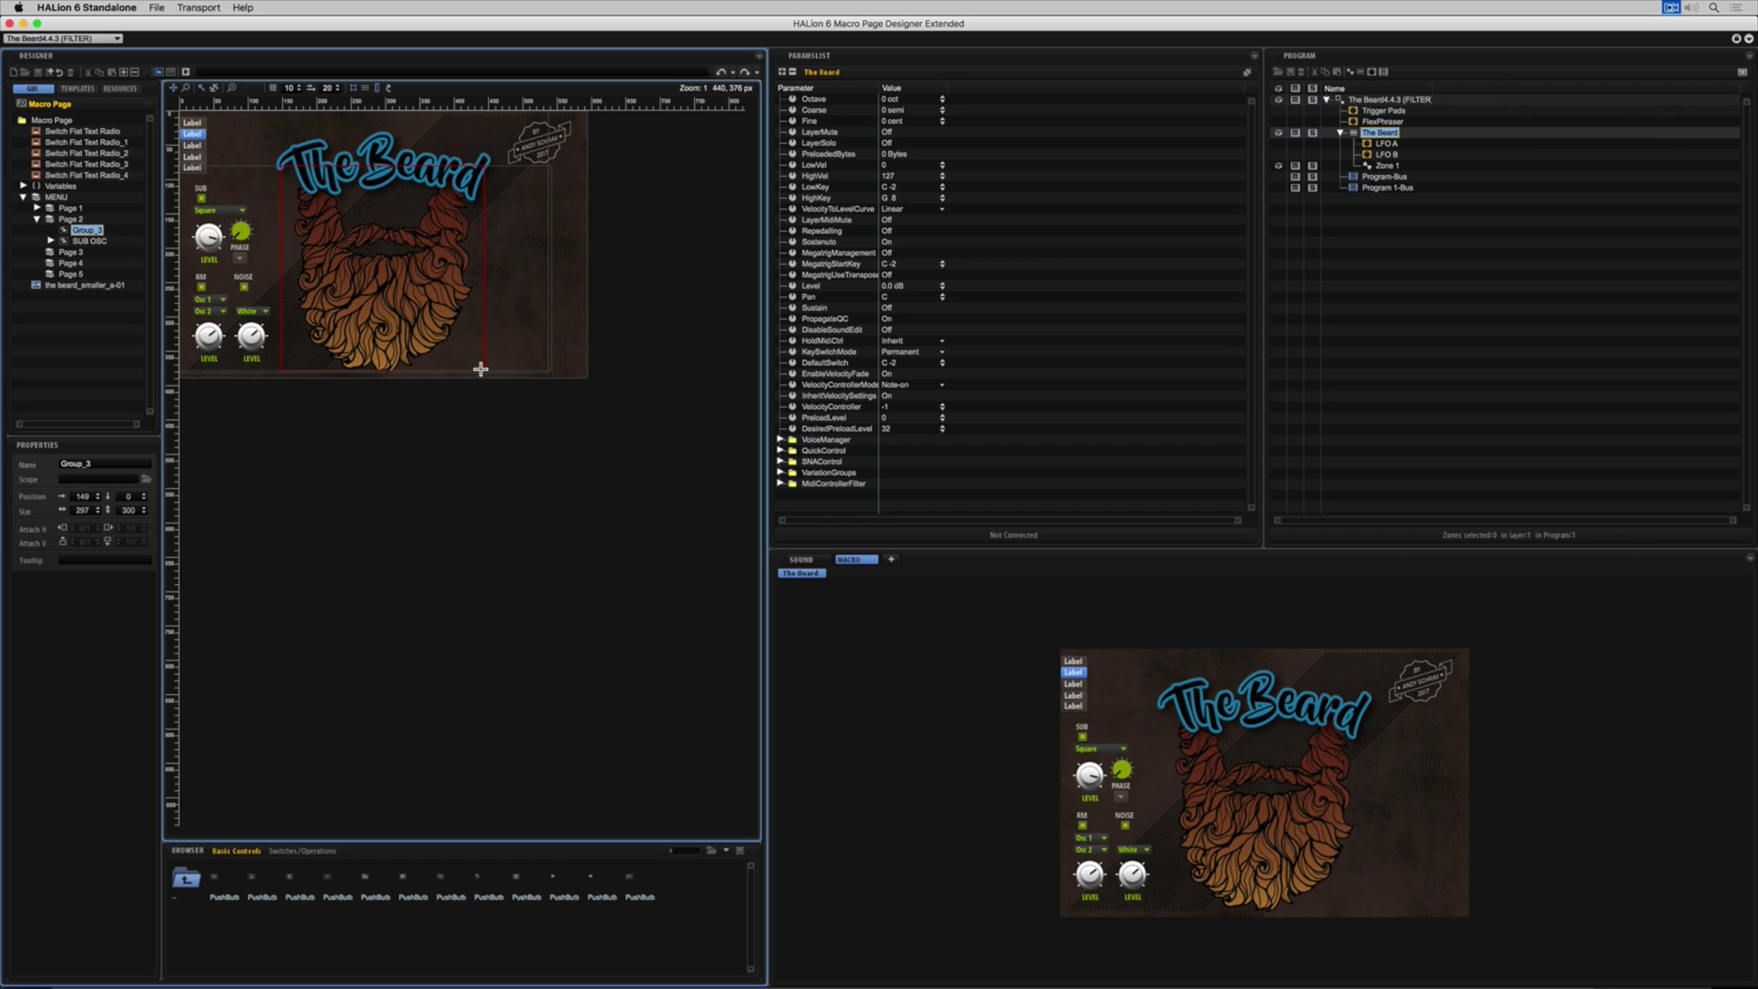
pyautogui.click(480, 369)
# - Add a Menu Flat V control from the Anima library to the new group, near the top of the beard
pyautogui.doubleClick(188, 880)
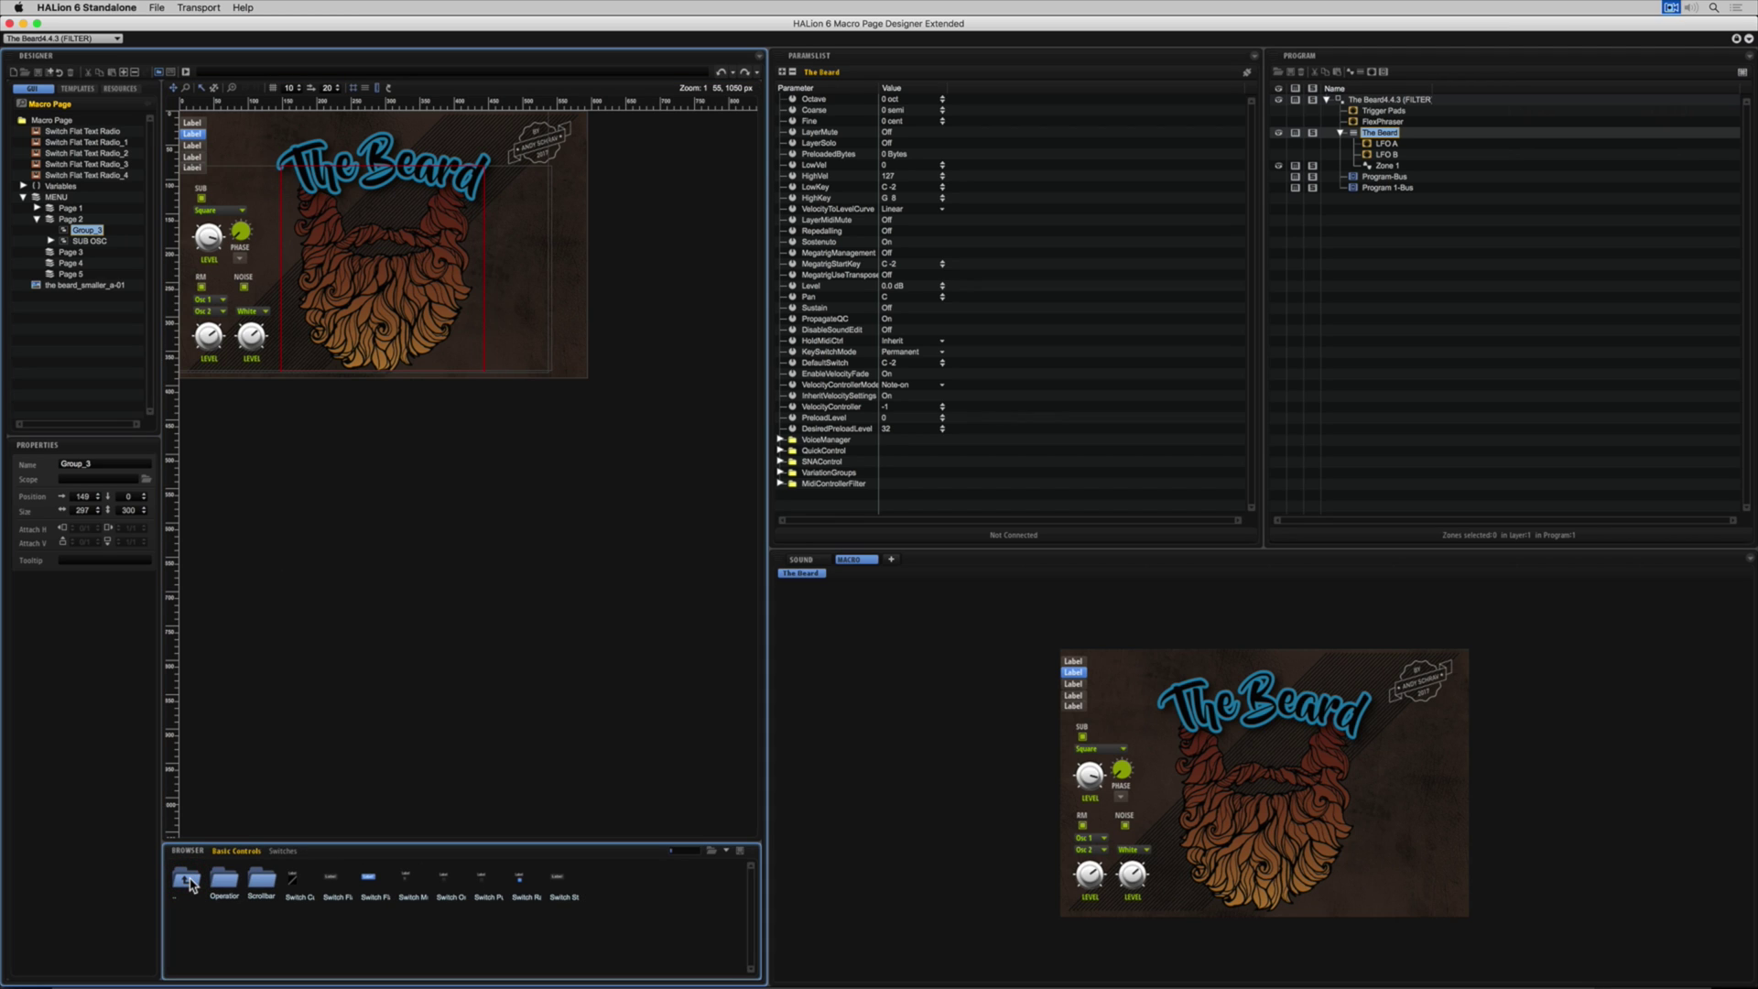
pyautogui.doubleClick(189, 881)
pyautogui.click(726, 850)
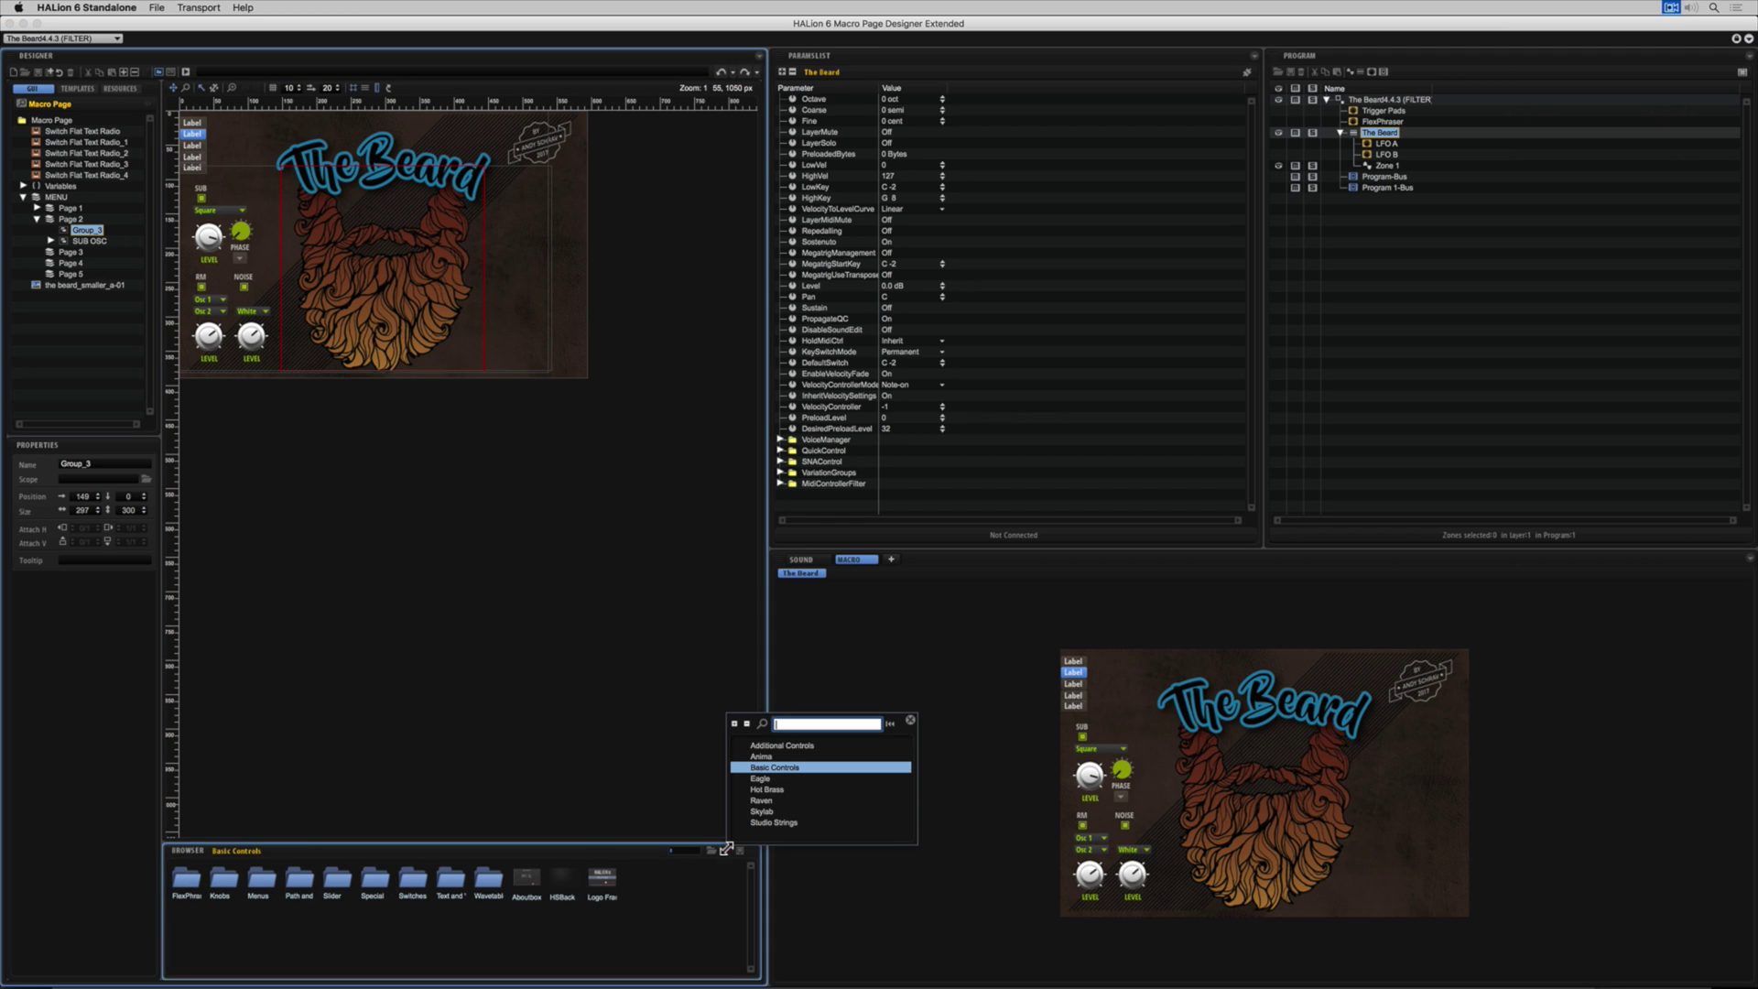
pyautogui.click(761, 757)
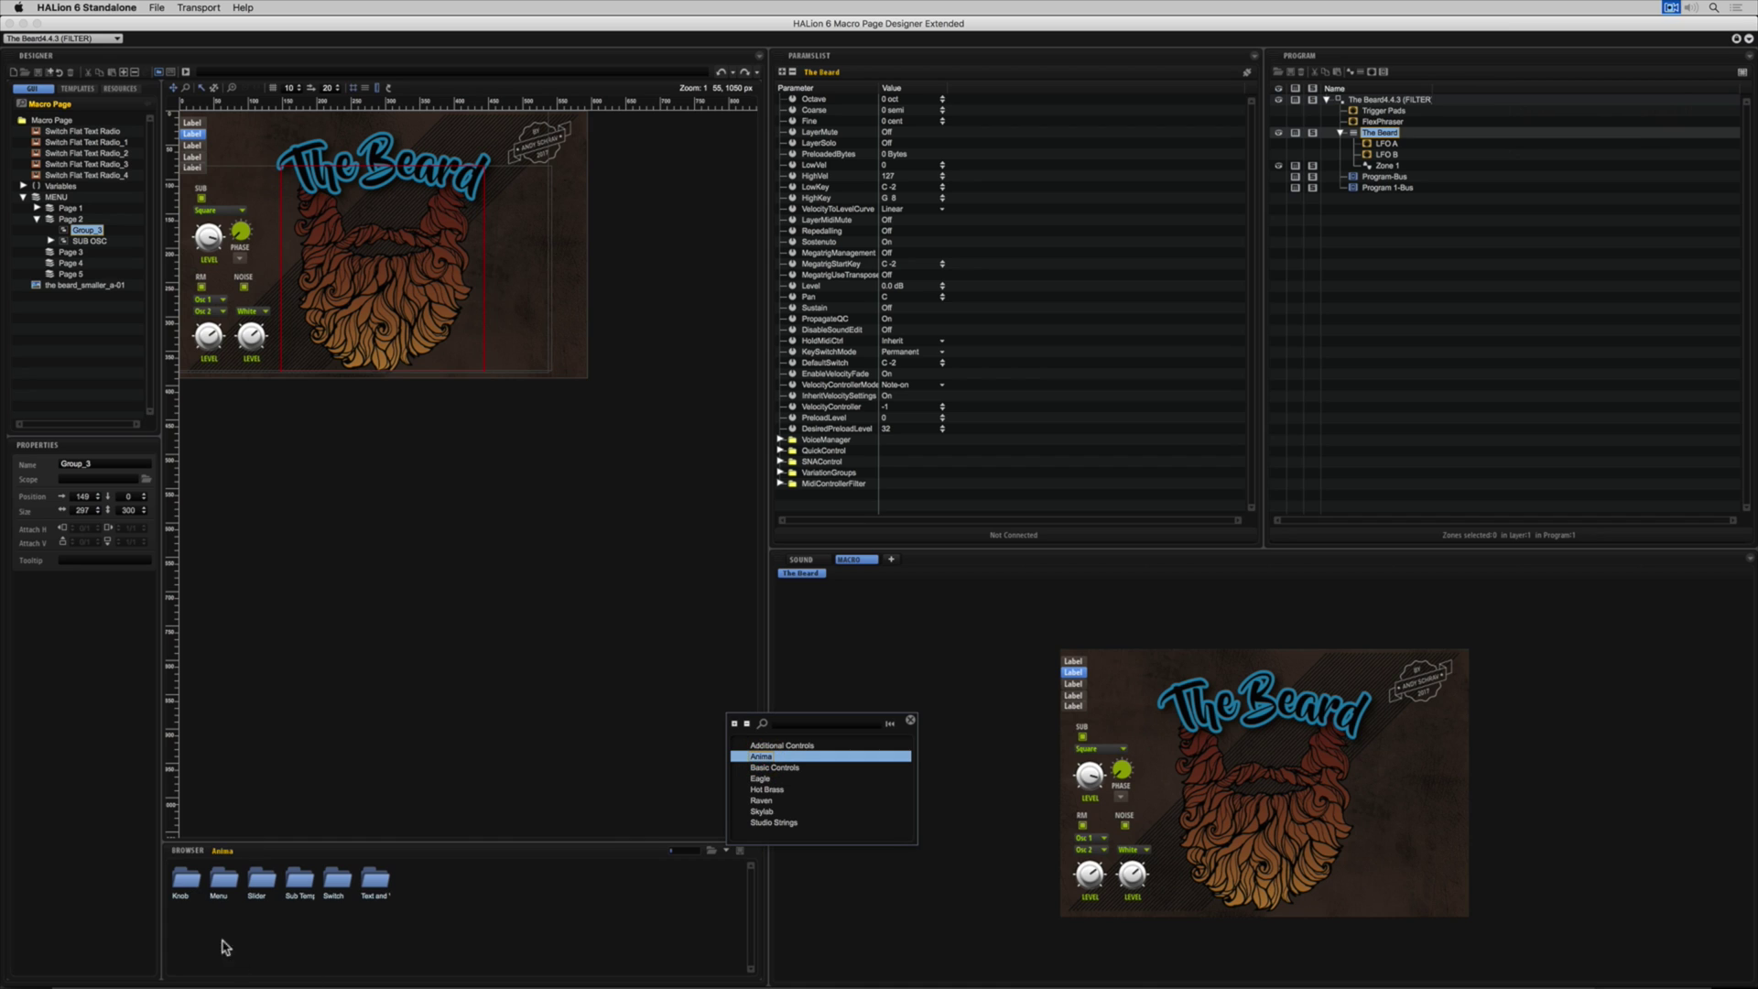
pyautogui.click(220, 884)
pyautogui.doubleClick(219, 884)
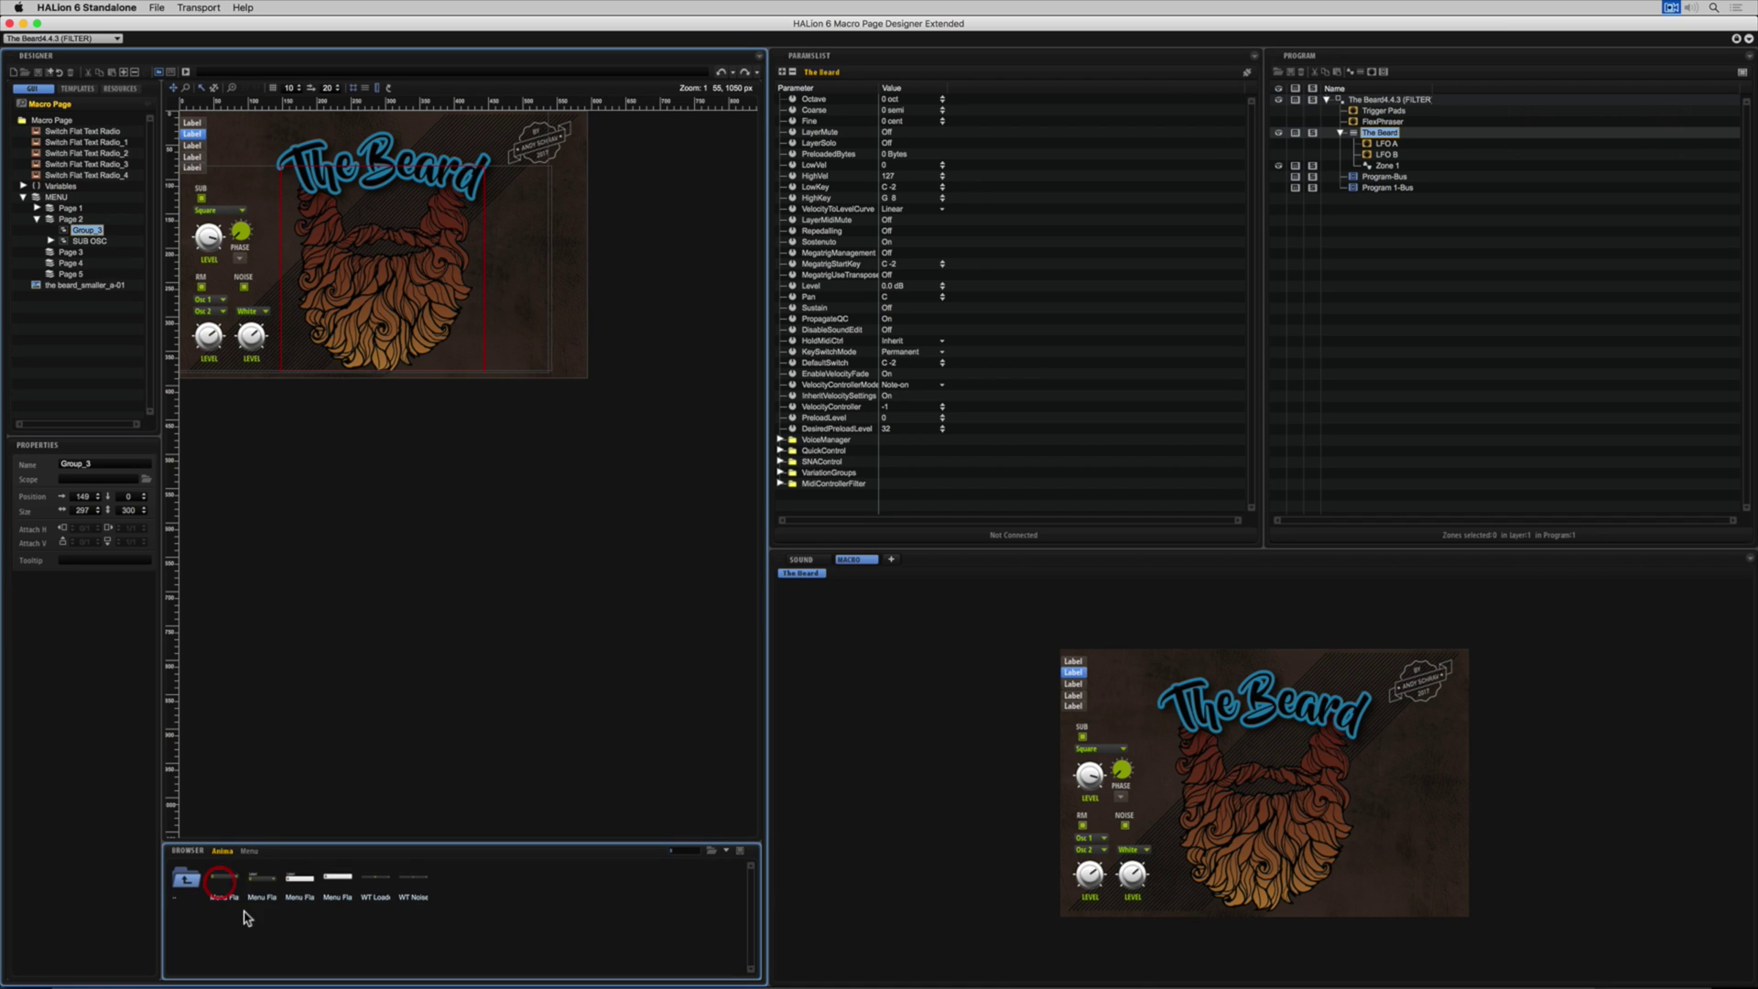
pyautogui.moveTo(262, 884); pyautogui.dragTo(348, 202)
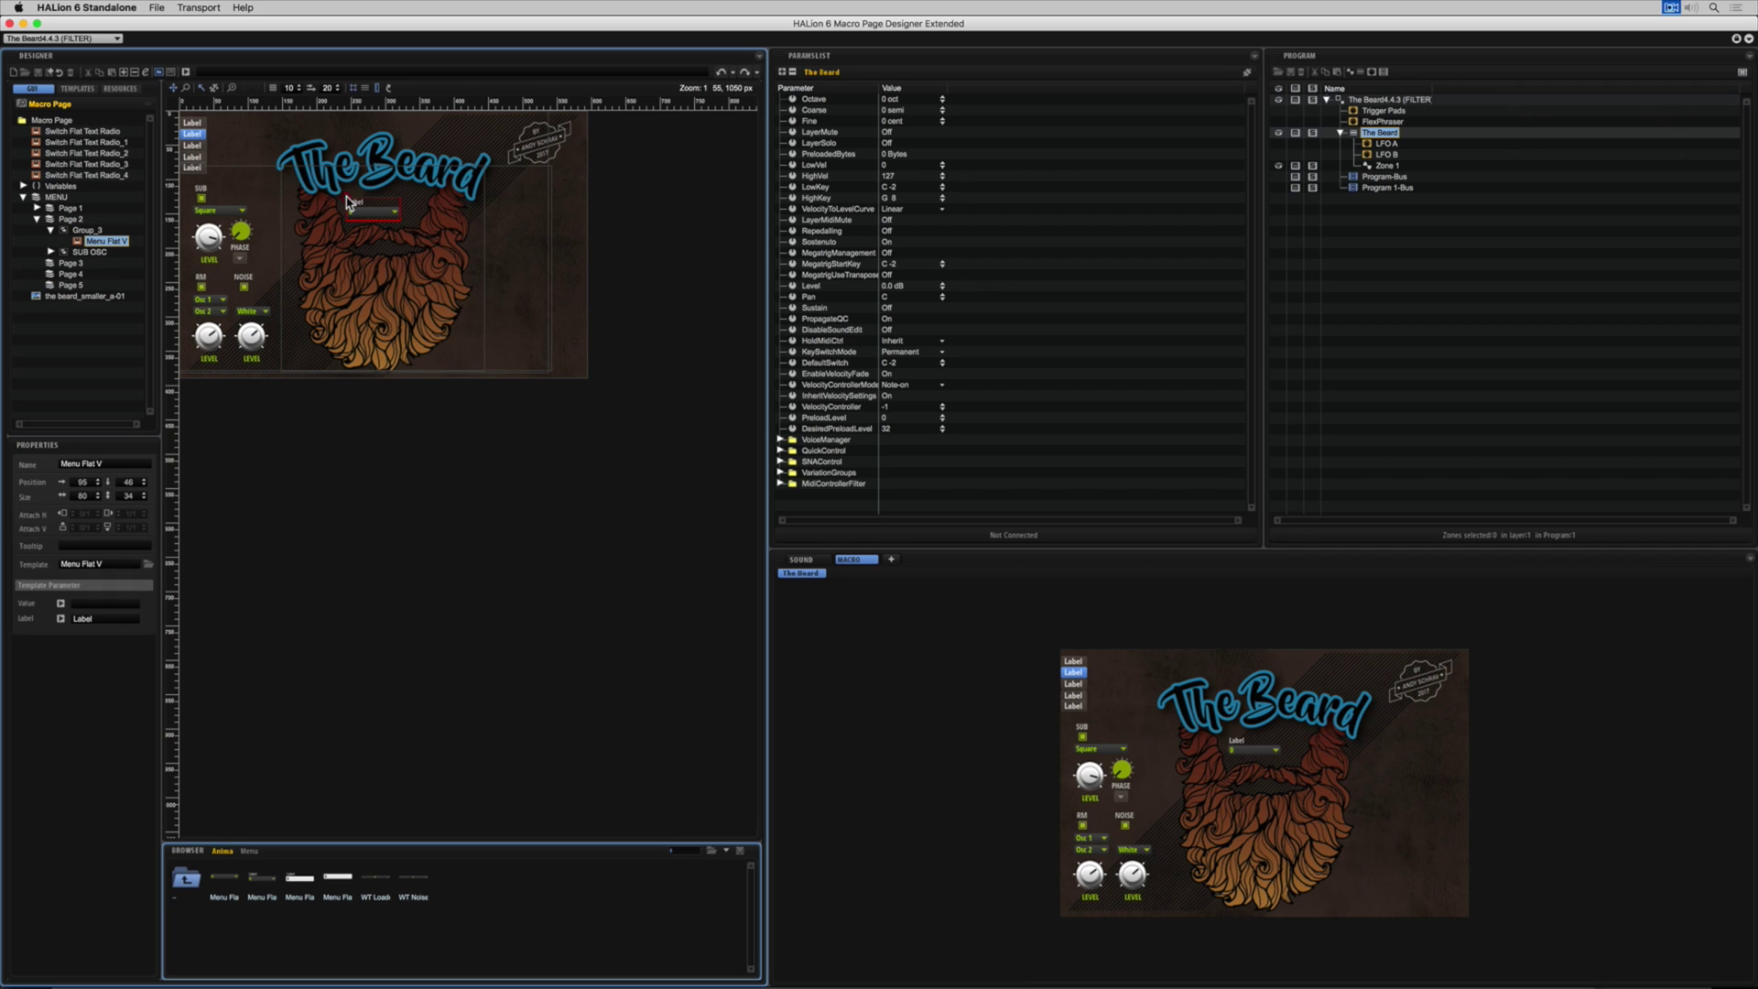
# - Label the flat menu BEARD TYPE and move it to about 107, 42 so it is centred between the beard's sides
pyautogui.click(86, 620)
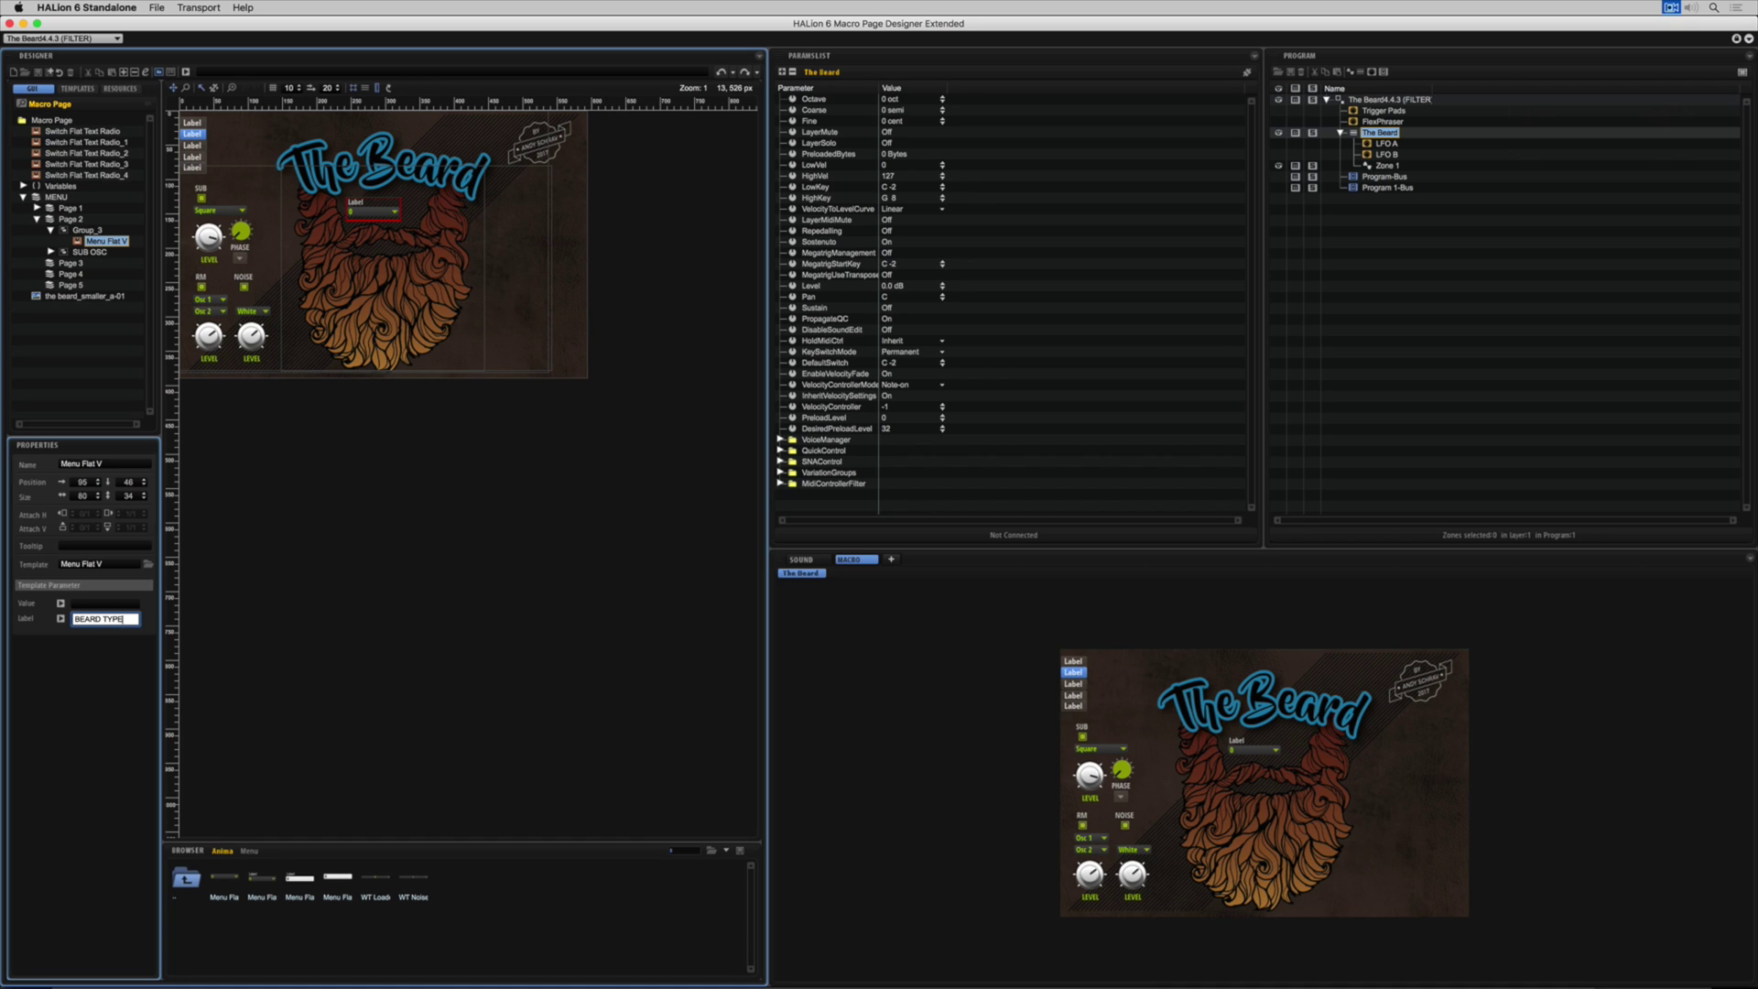
pyautogui.press('Return')
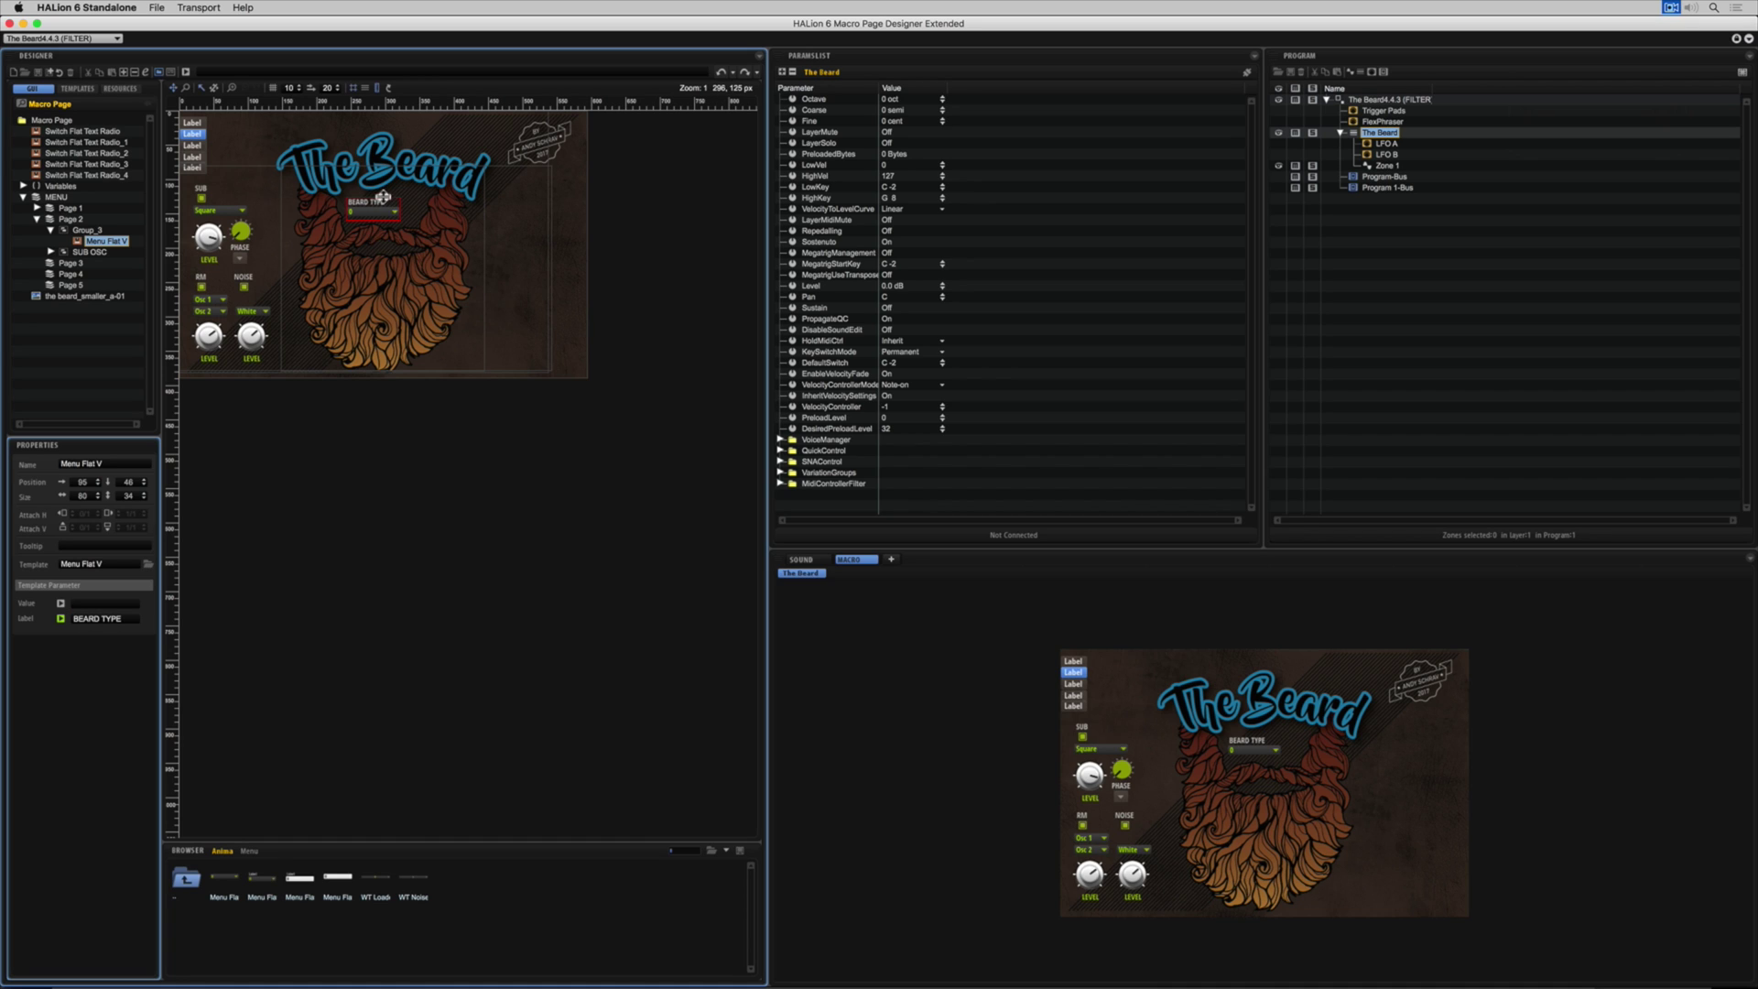
pyautogui.moveTo(378, 205); pyautogui.dragTo(387, 202)
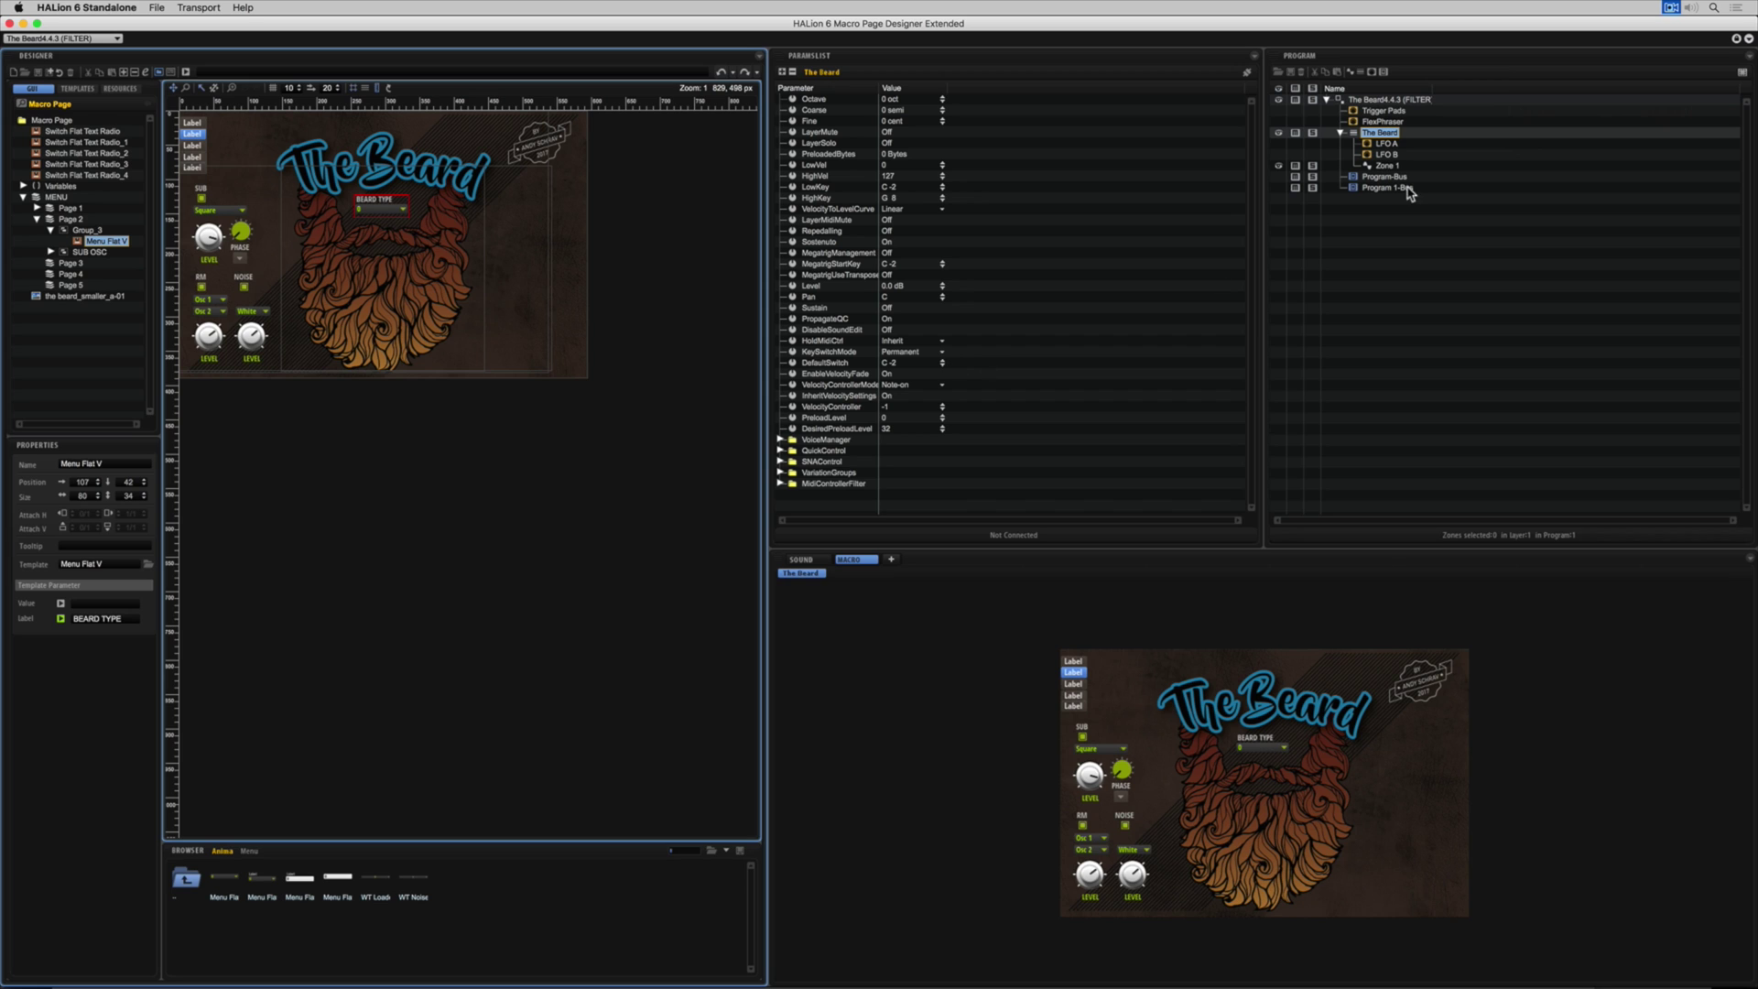
# - Connect Zone 1's Filter Type parameter to the BEARD TYPE menu's value and check the menu's options on the macro page
pyautogui.click(1387, 165)
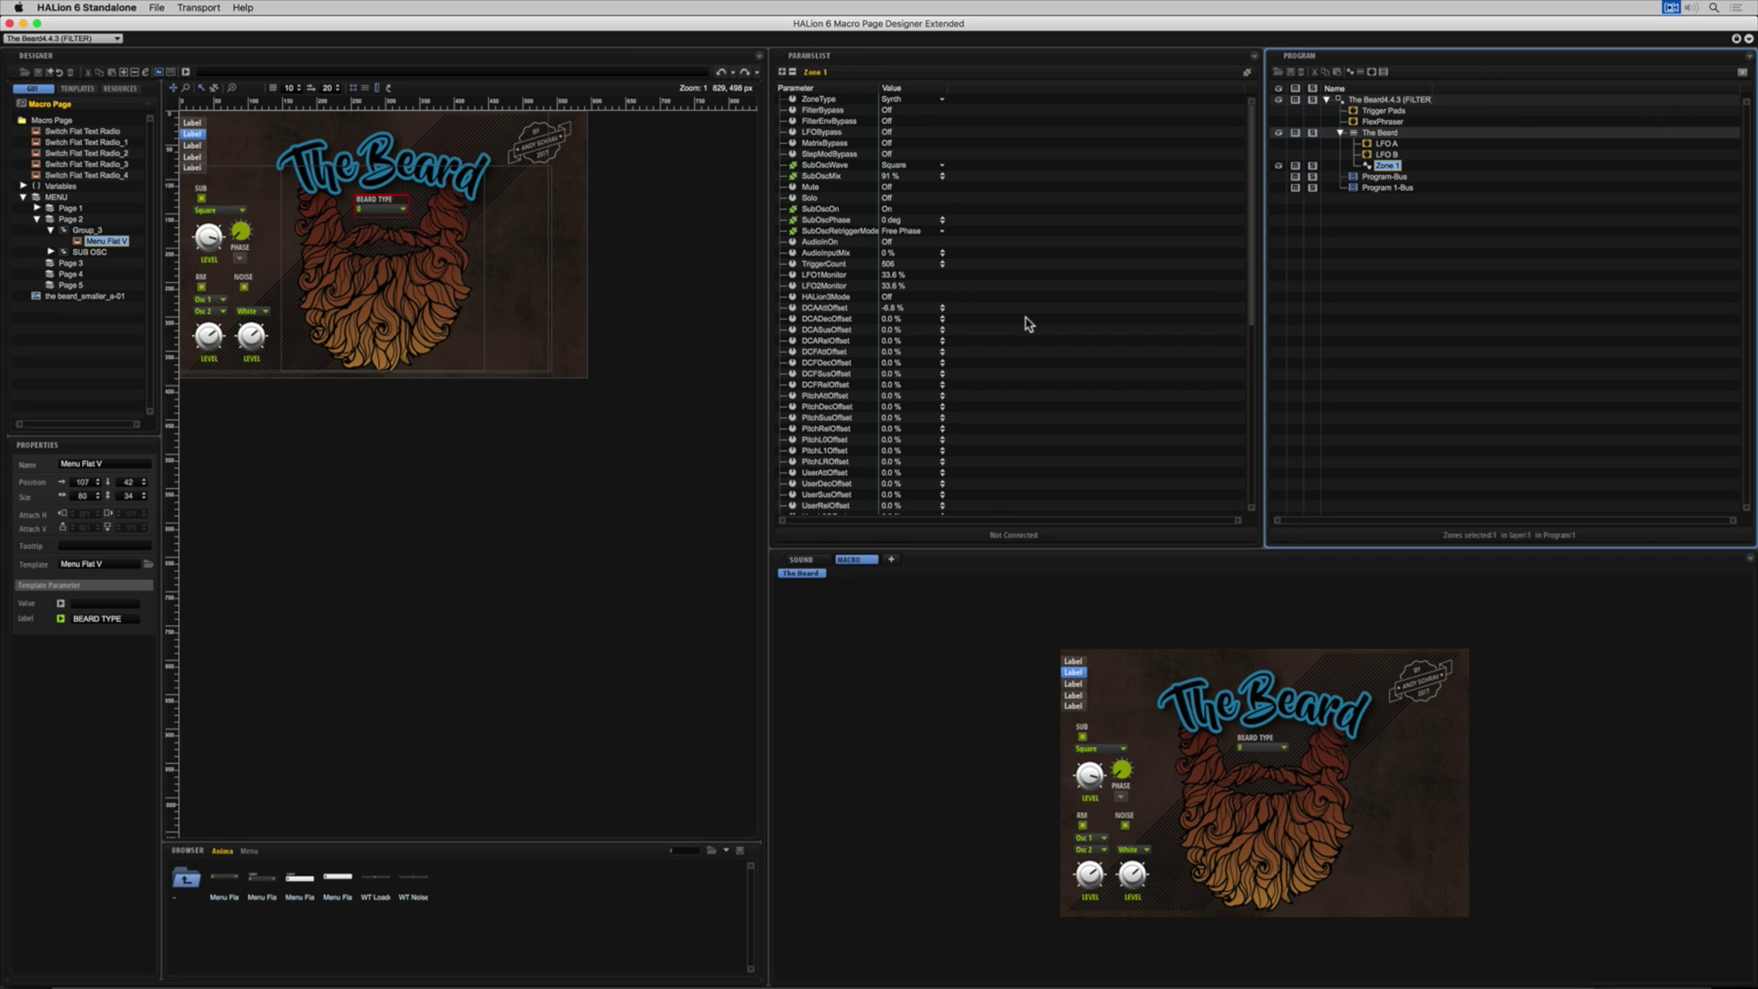
pyautogui.scroll(-10, 1025, 324)
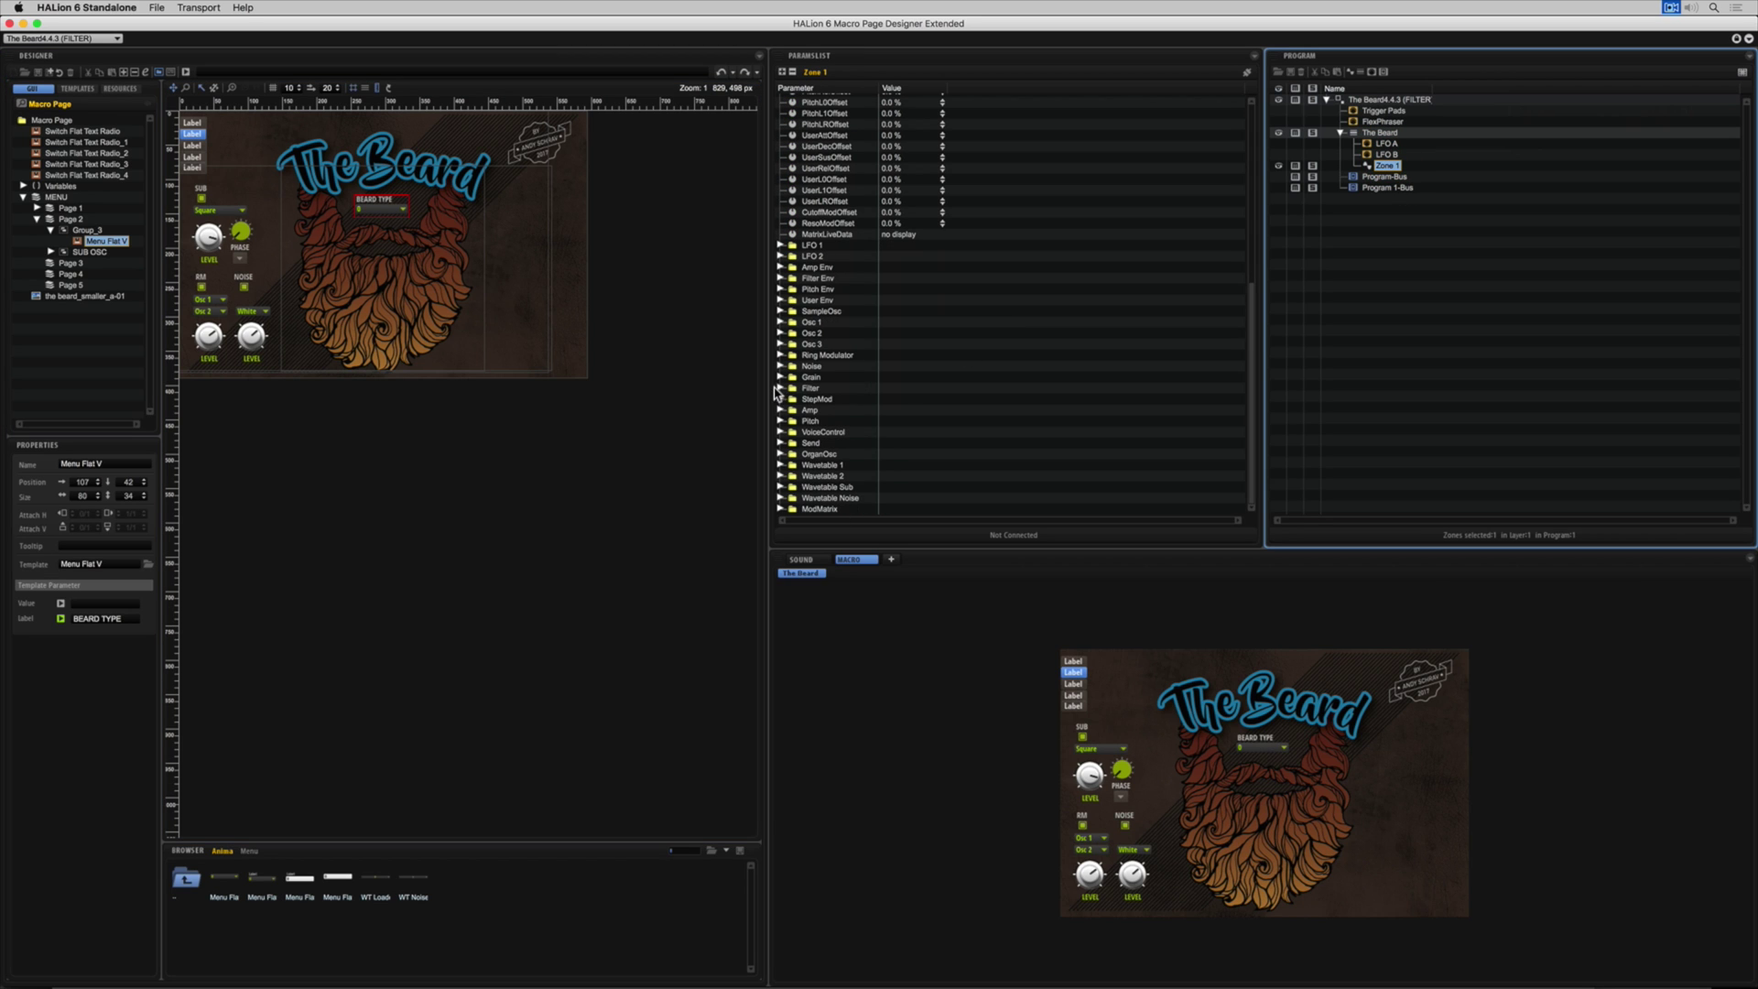
pyautogui.click(779, 388)
pyautogui.click(827, 400)
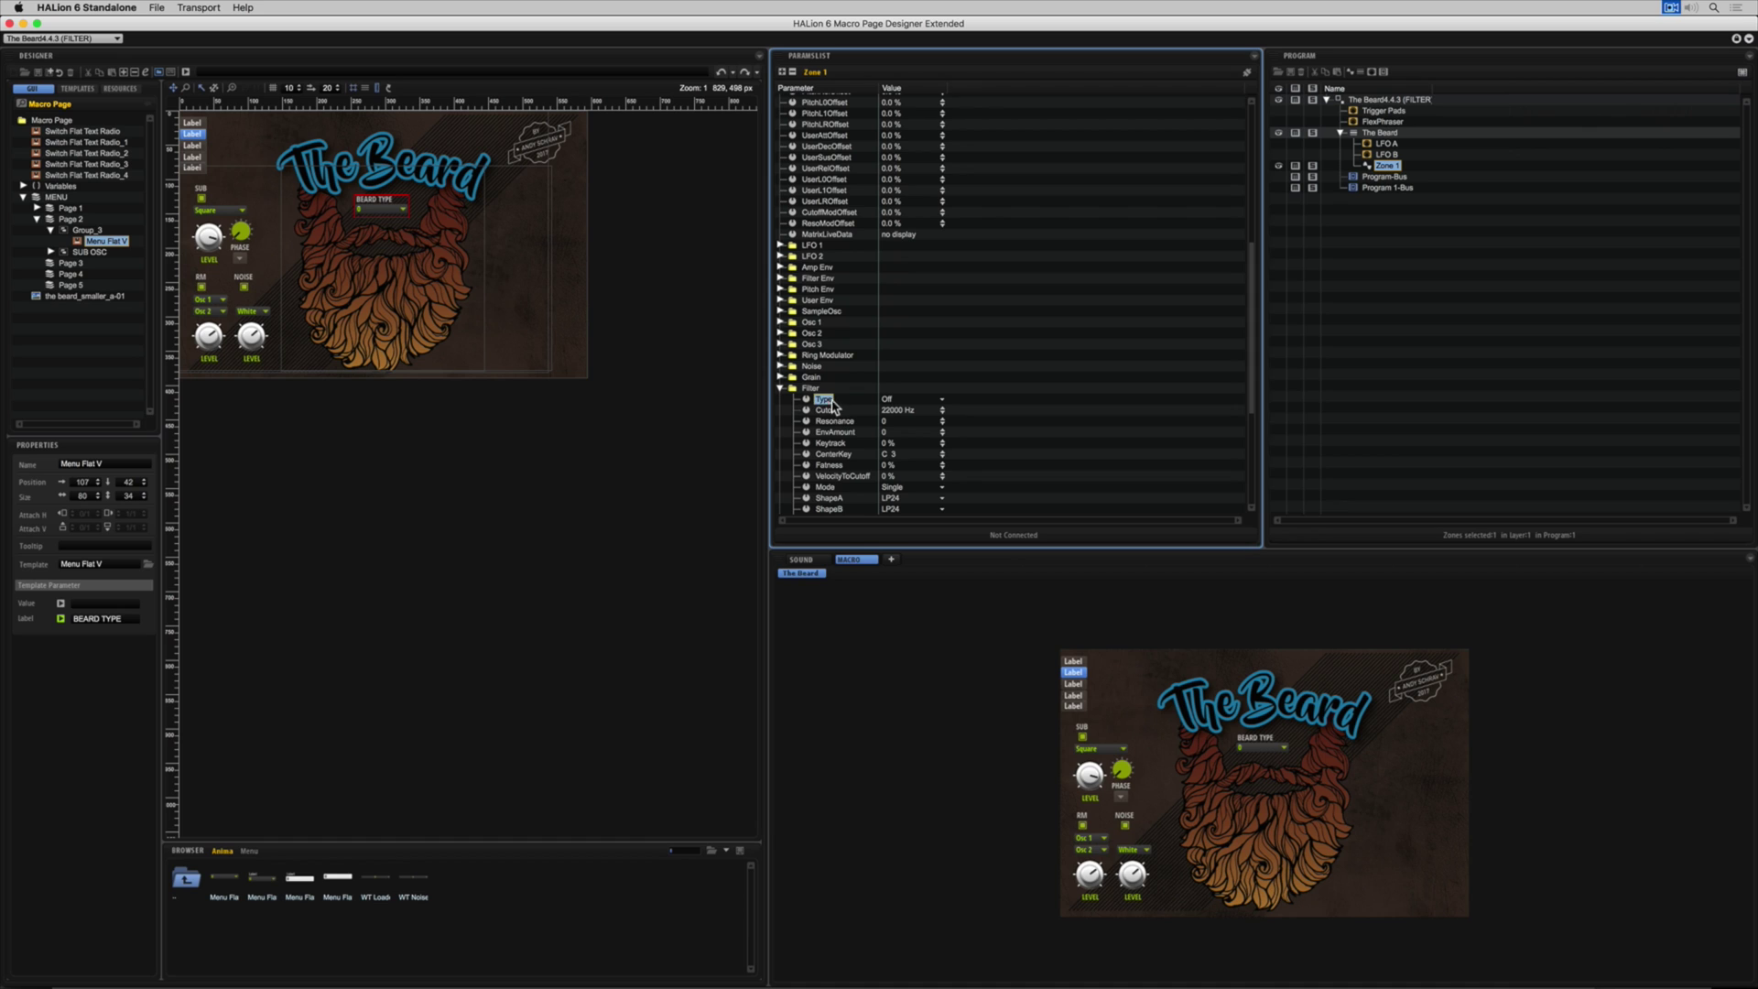
pyautogui.moveTo(827, 403); pyautogui.dragTo(84, 603)
pyautogui.click(1256, 749)
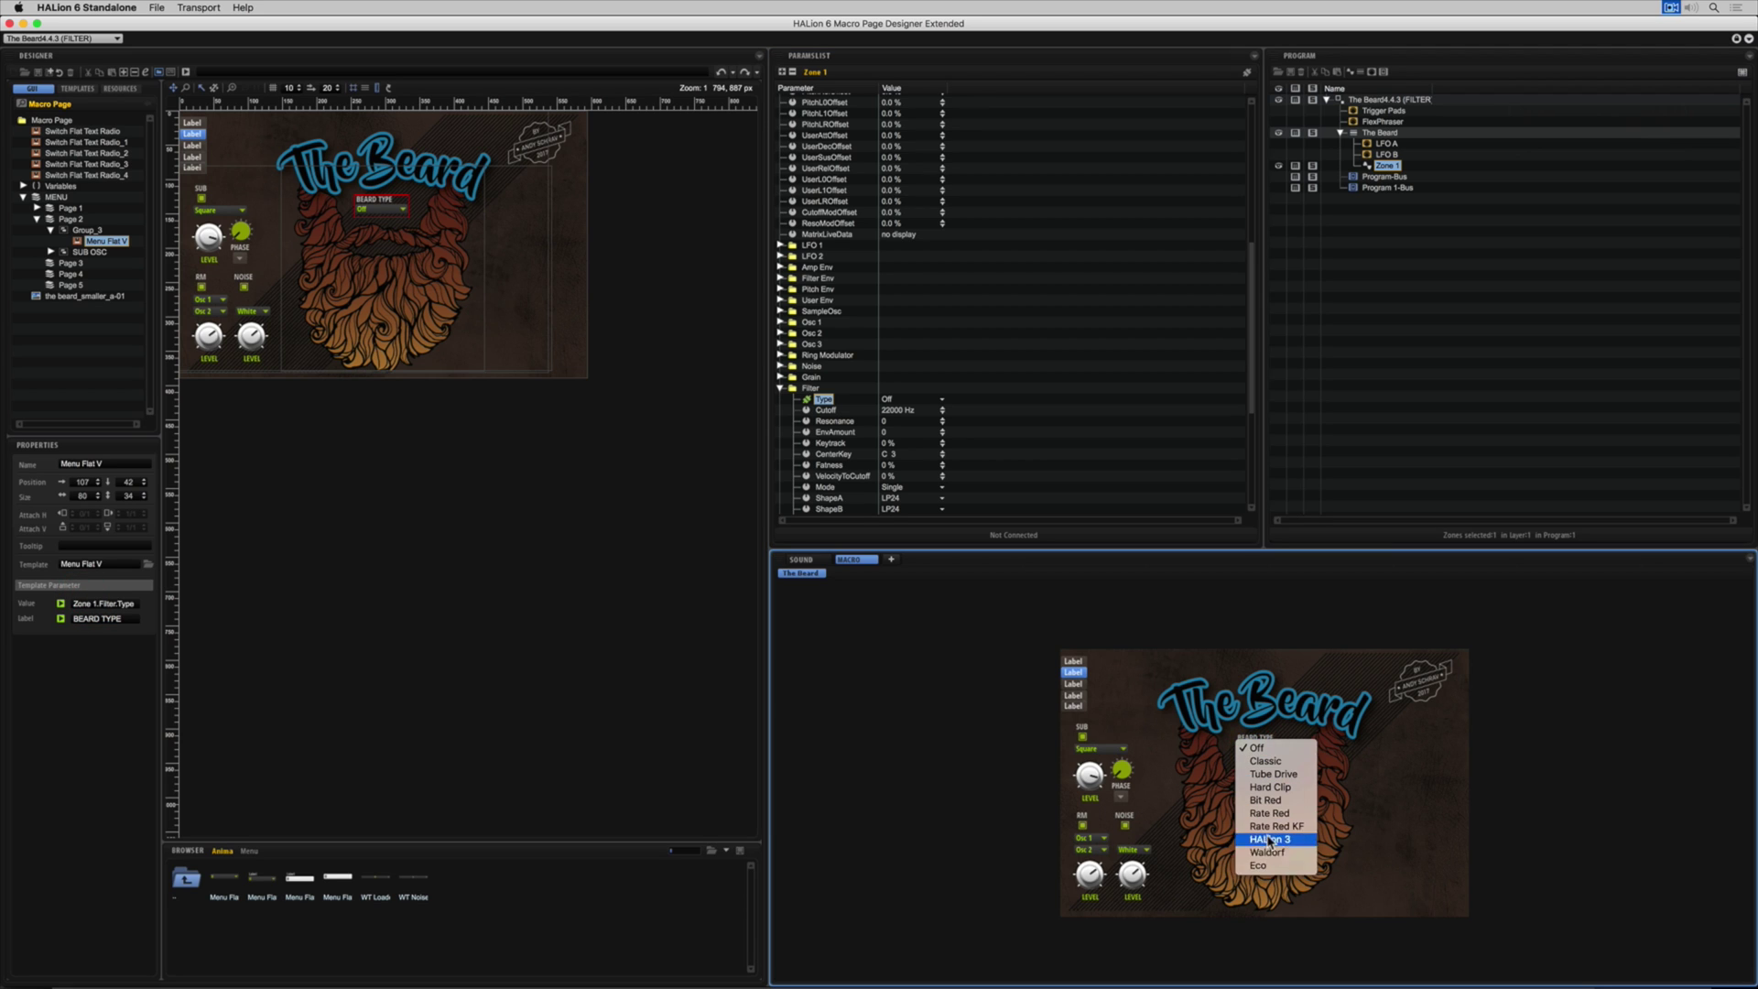
pyautogui.click(1400, 777)
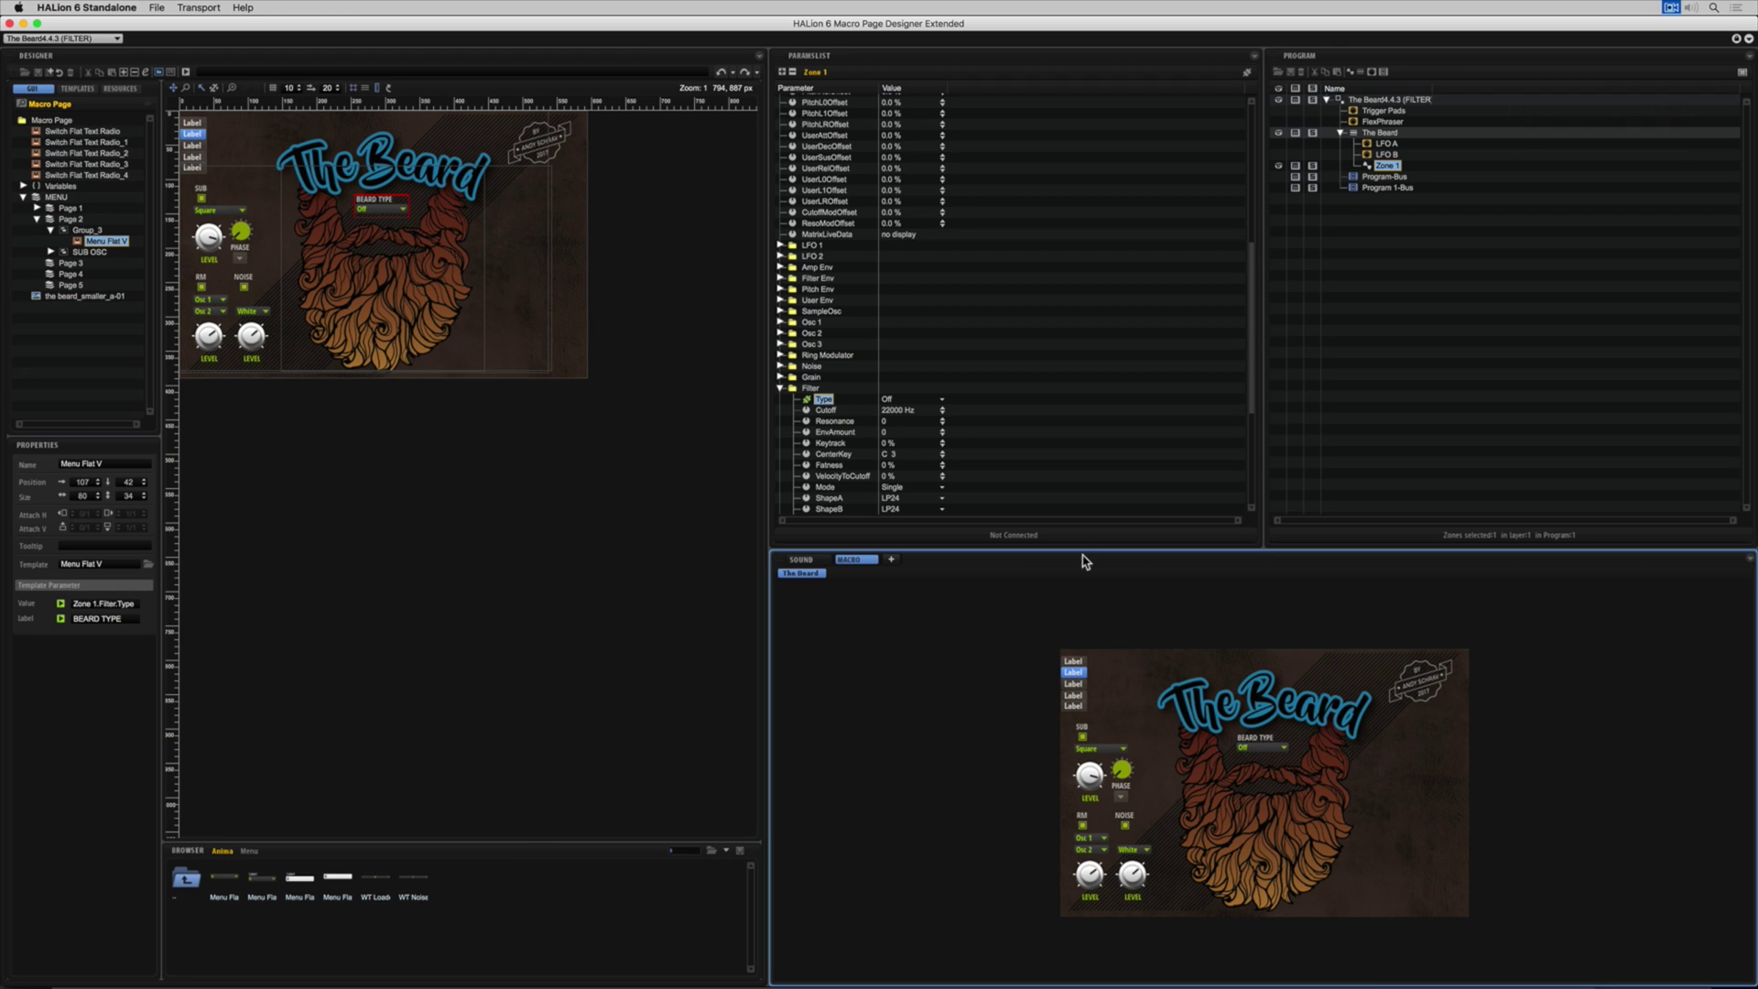
# - Place two Anima hardware knobs in the group, one on each side of the BEARD TYPE menu
pyautogui.click(181, 882)
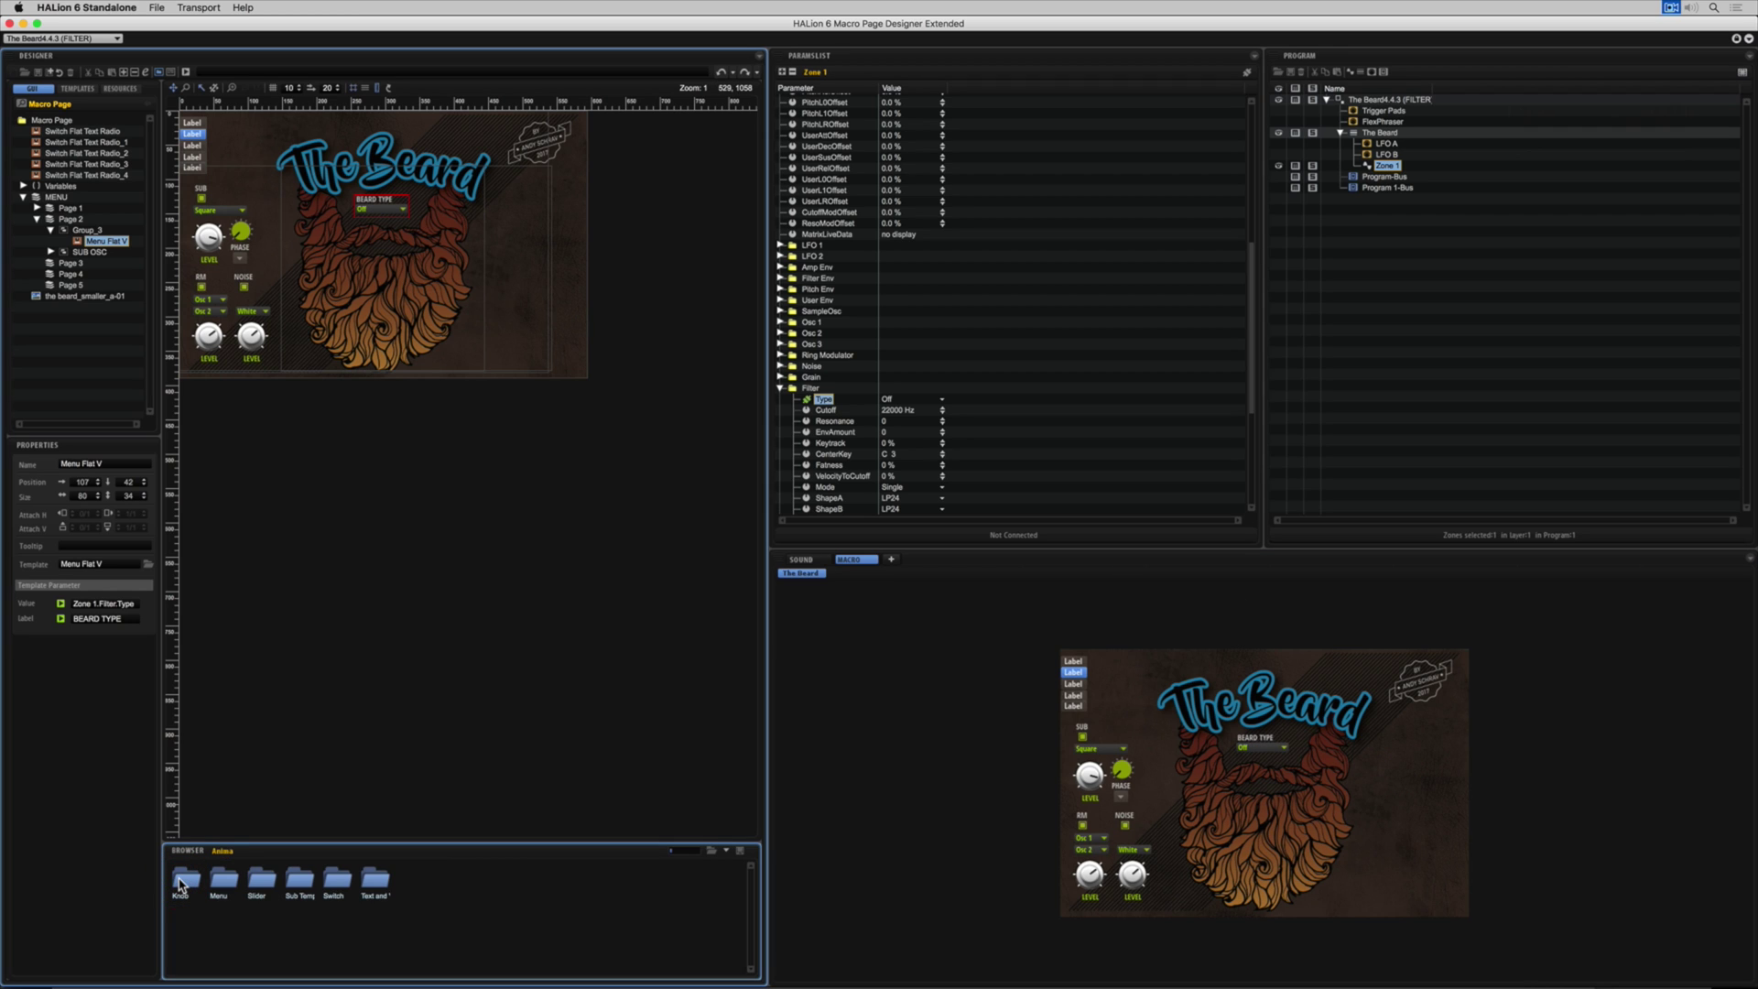
pyautogui.doubleClick(180, 882)
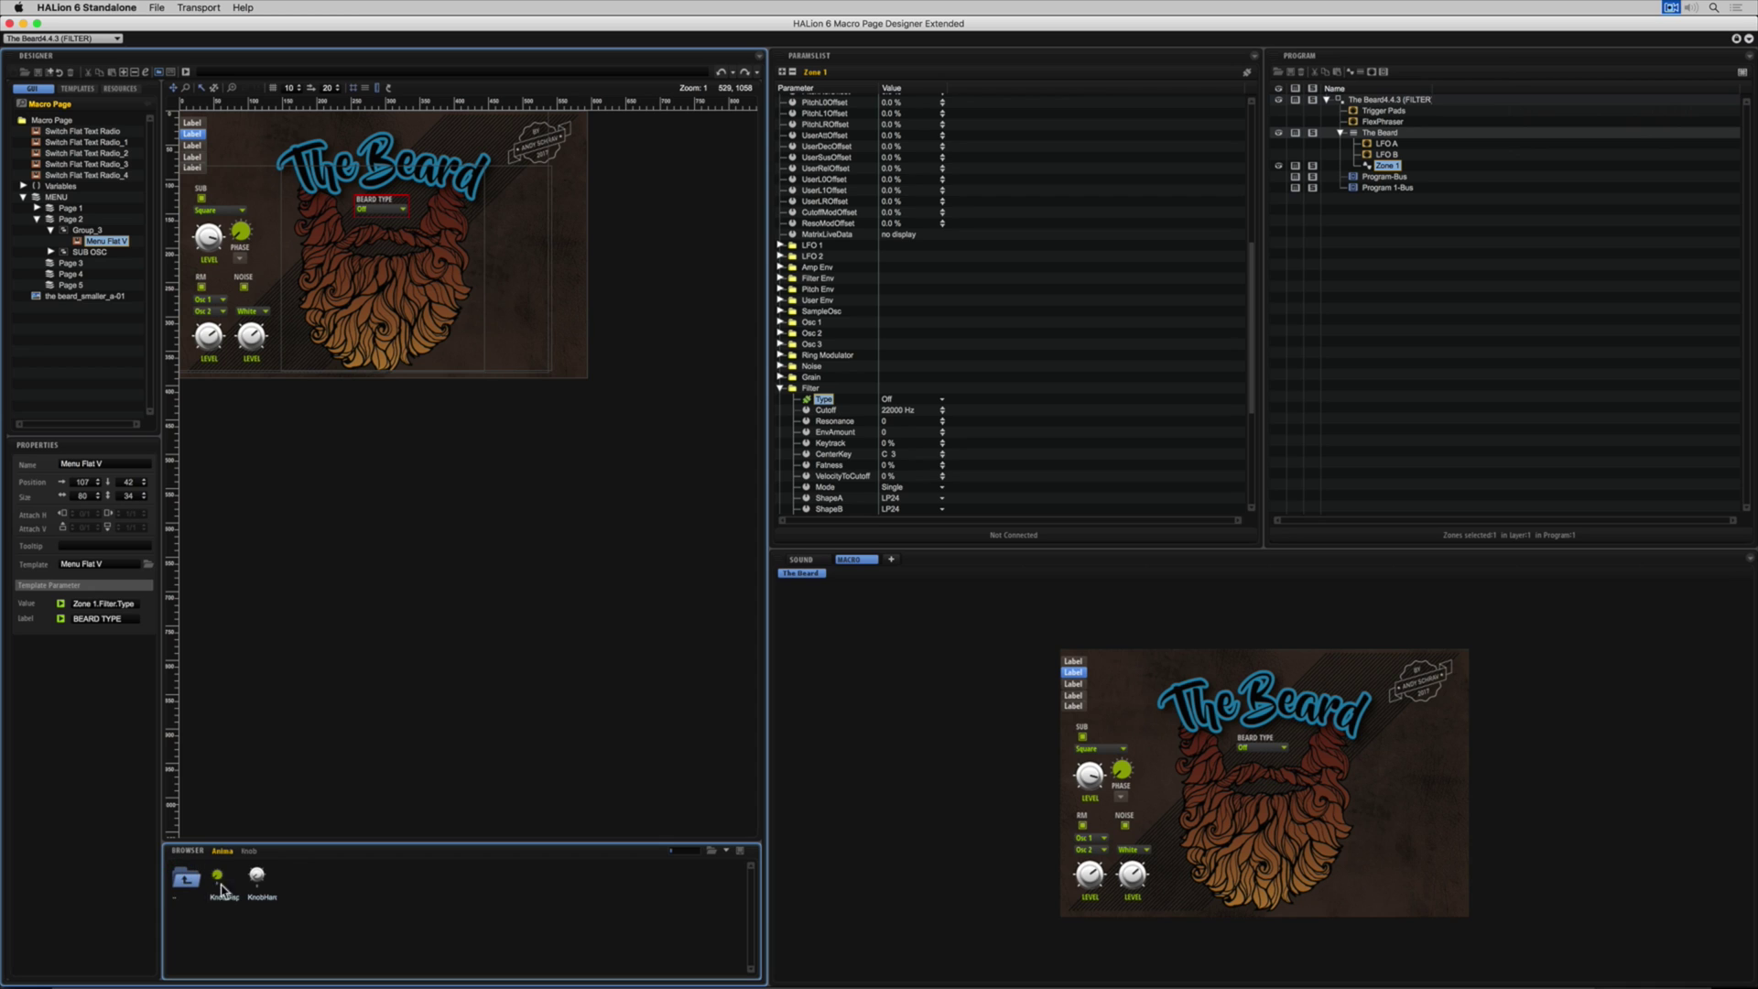
pyautogui.moveTo(263, 876); pyautogui.dragTo(442, 228)
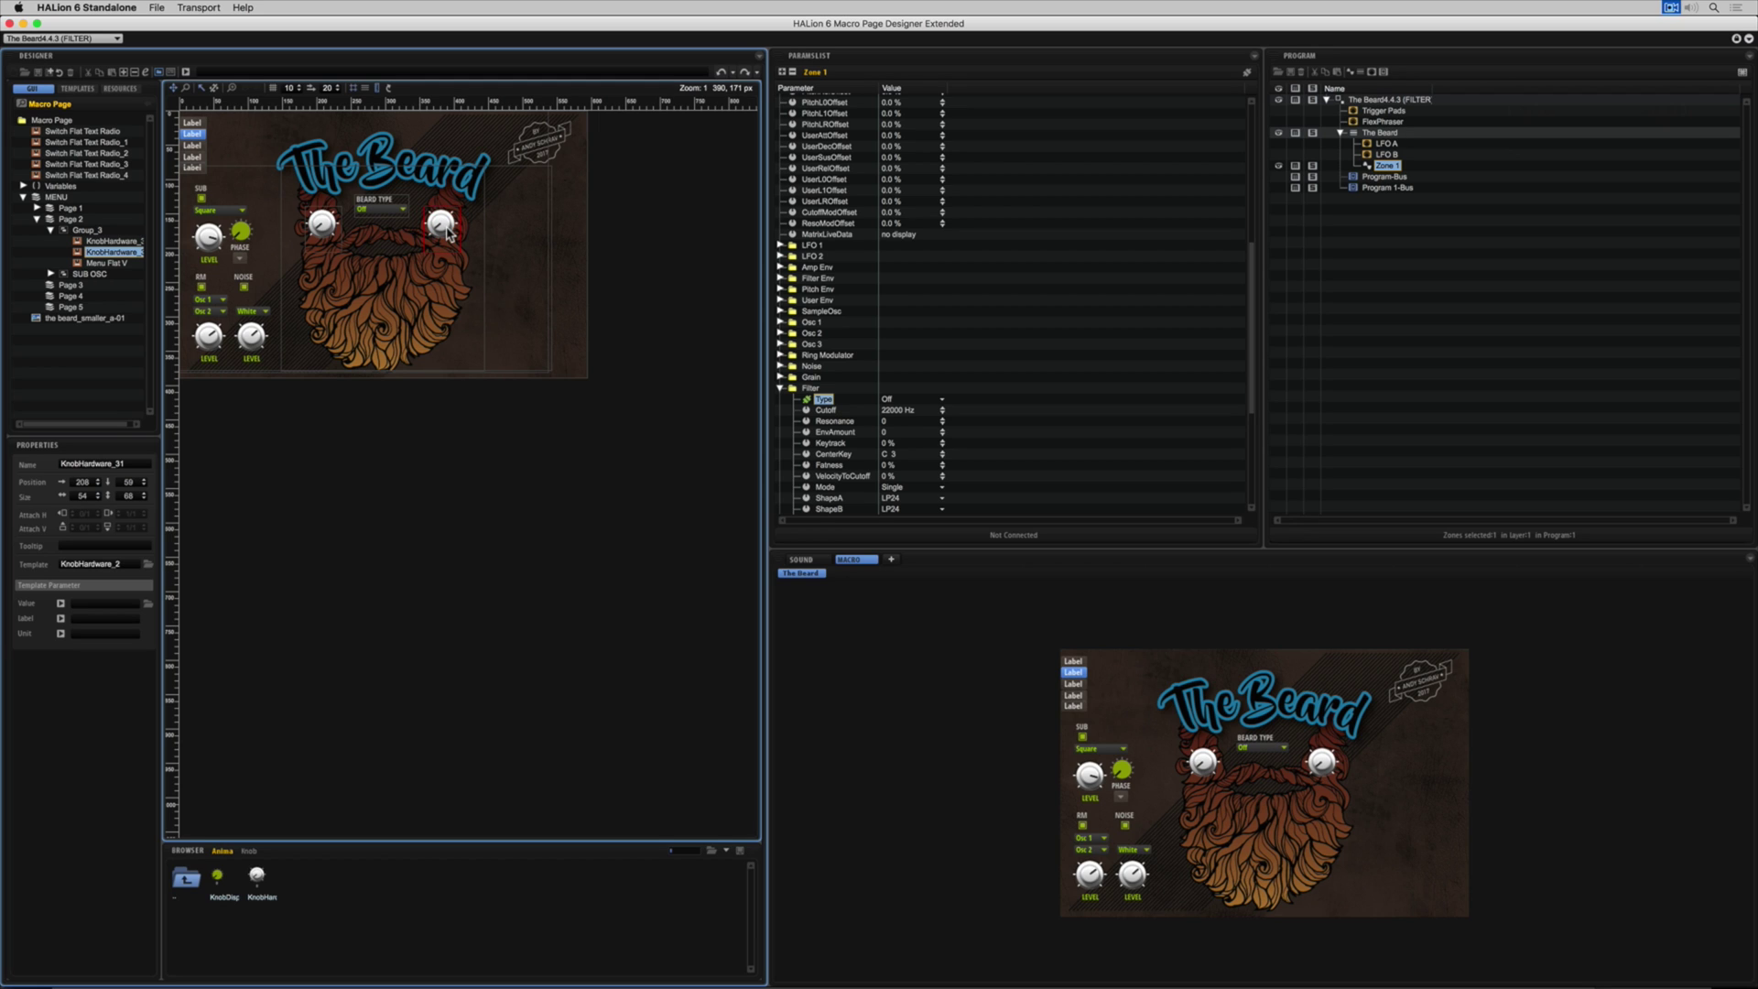
# - Label the left hardware knob CUTOFF and the right one RESONANCE
pyautogui.click(321, 224)
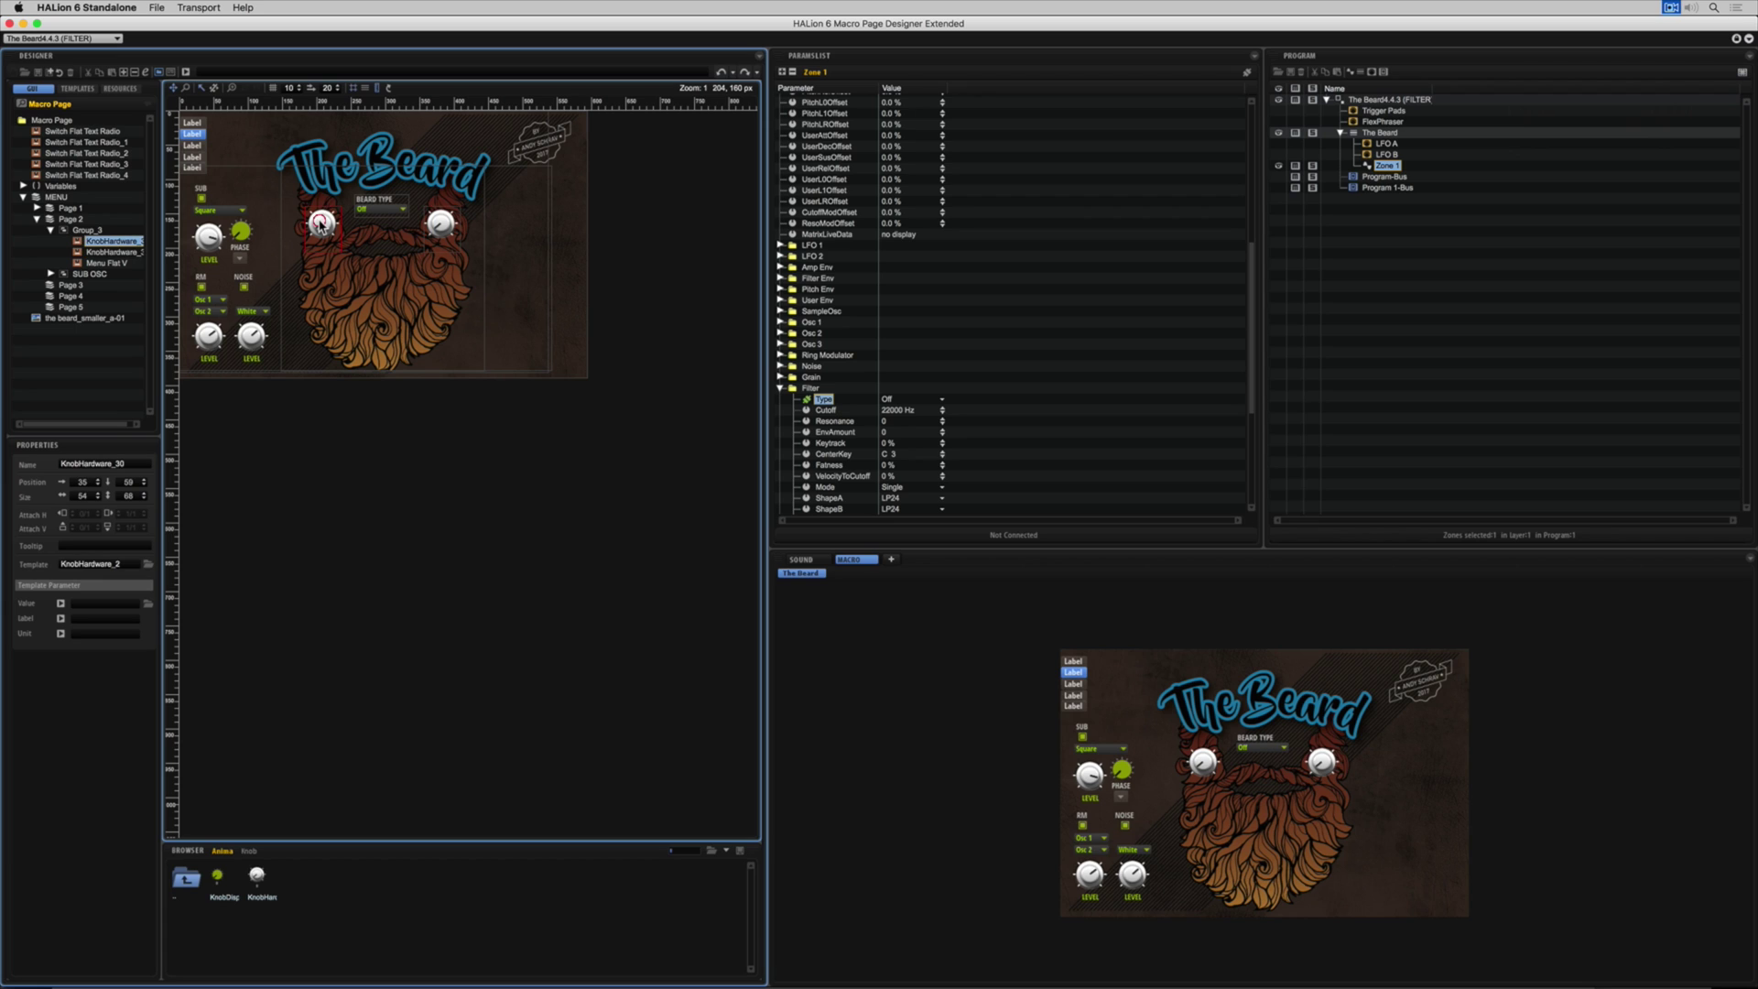
pyautogui.click(428, 225)
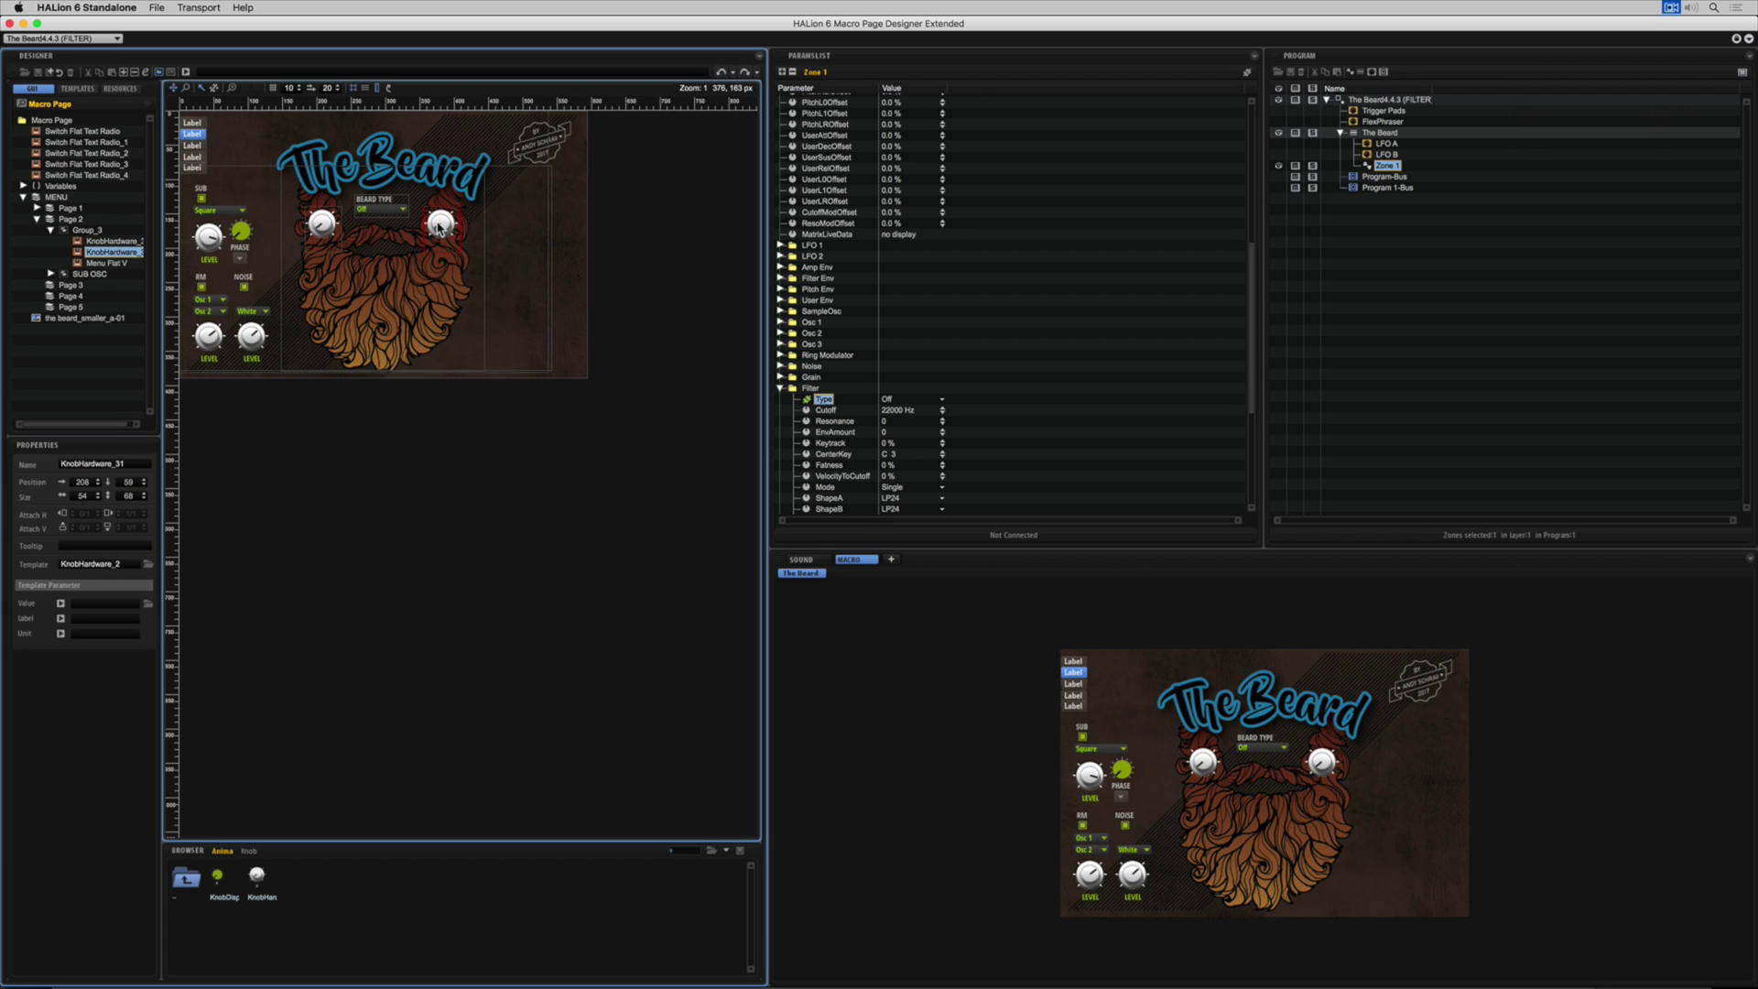
pyautogui.click(324, 234)
pyautogui.click(100, 622)
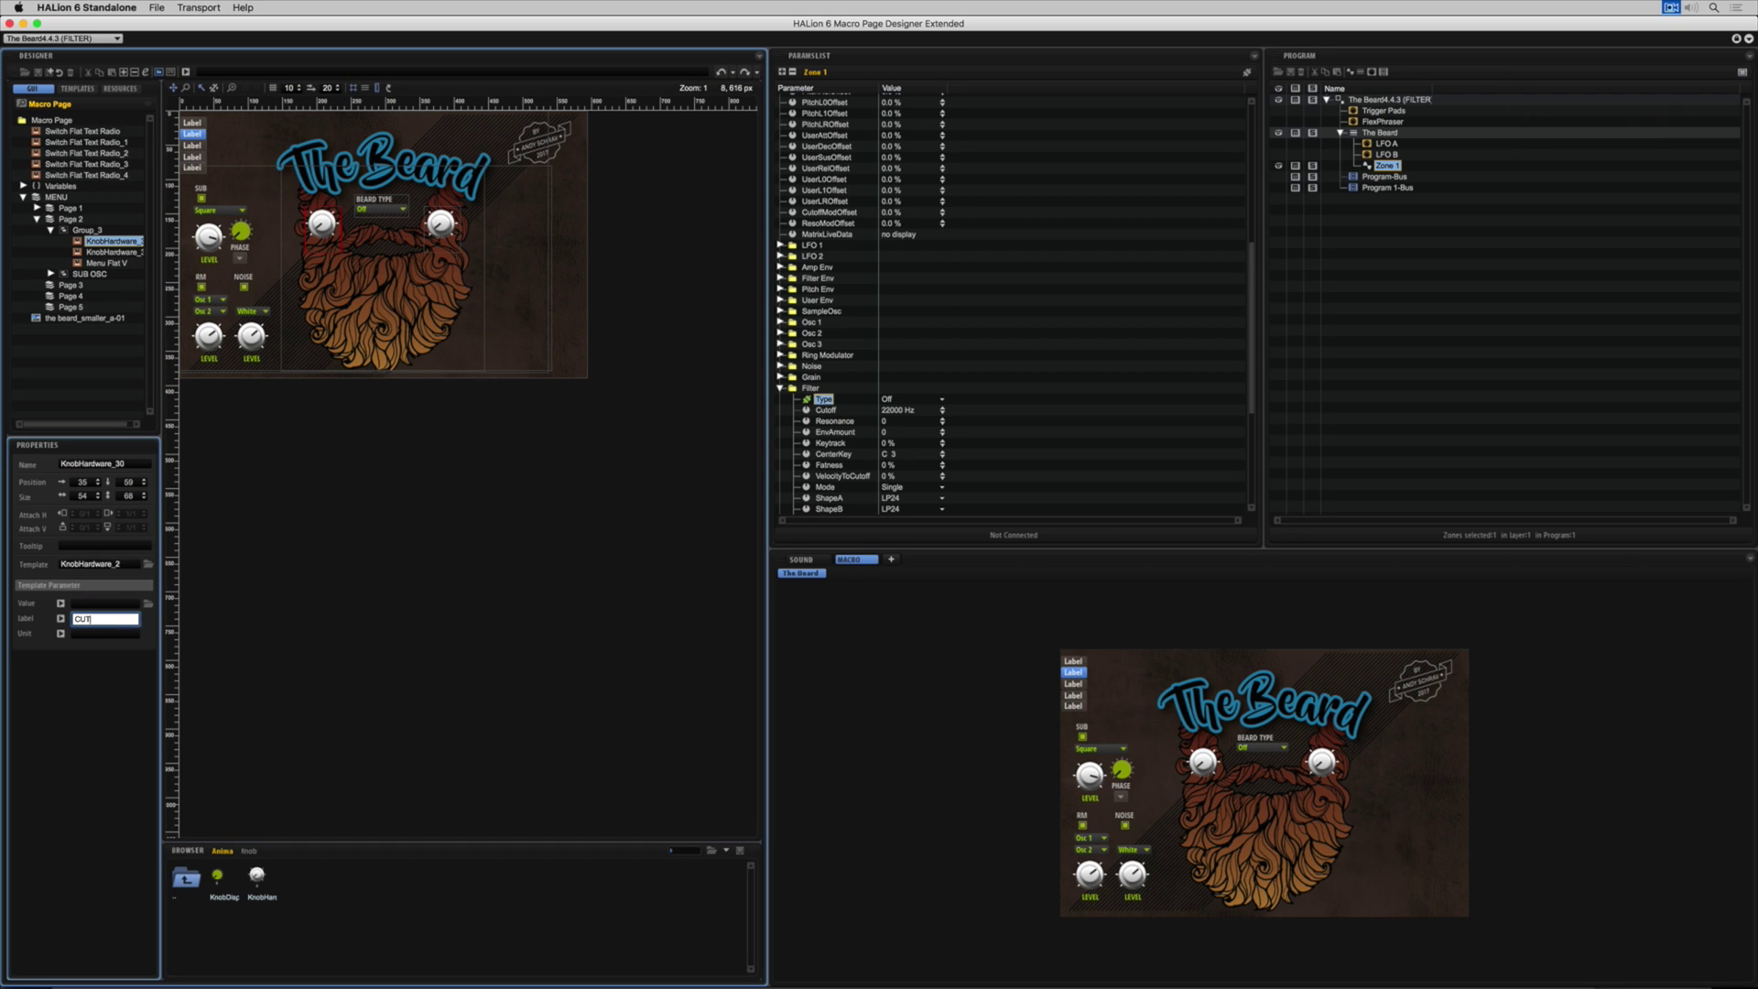
pyautogui.press('Return')
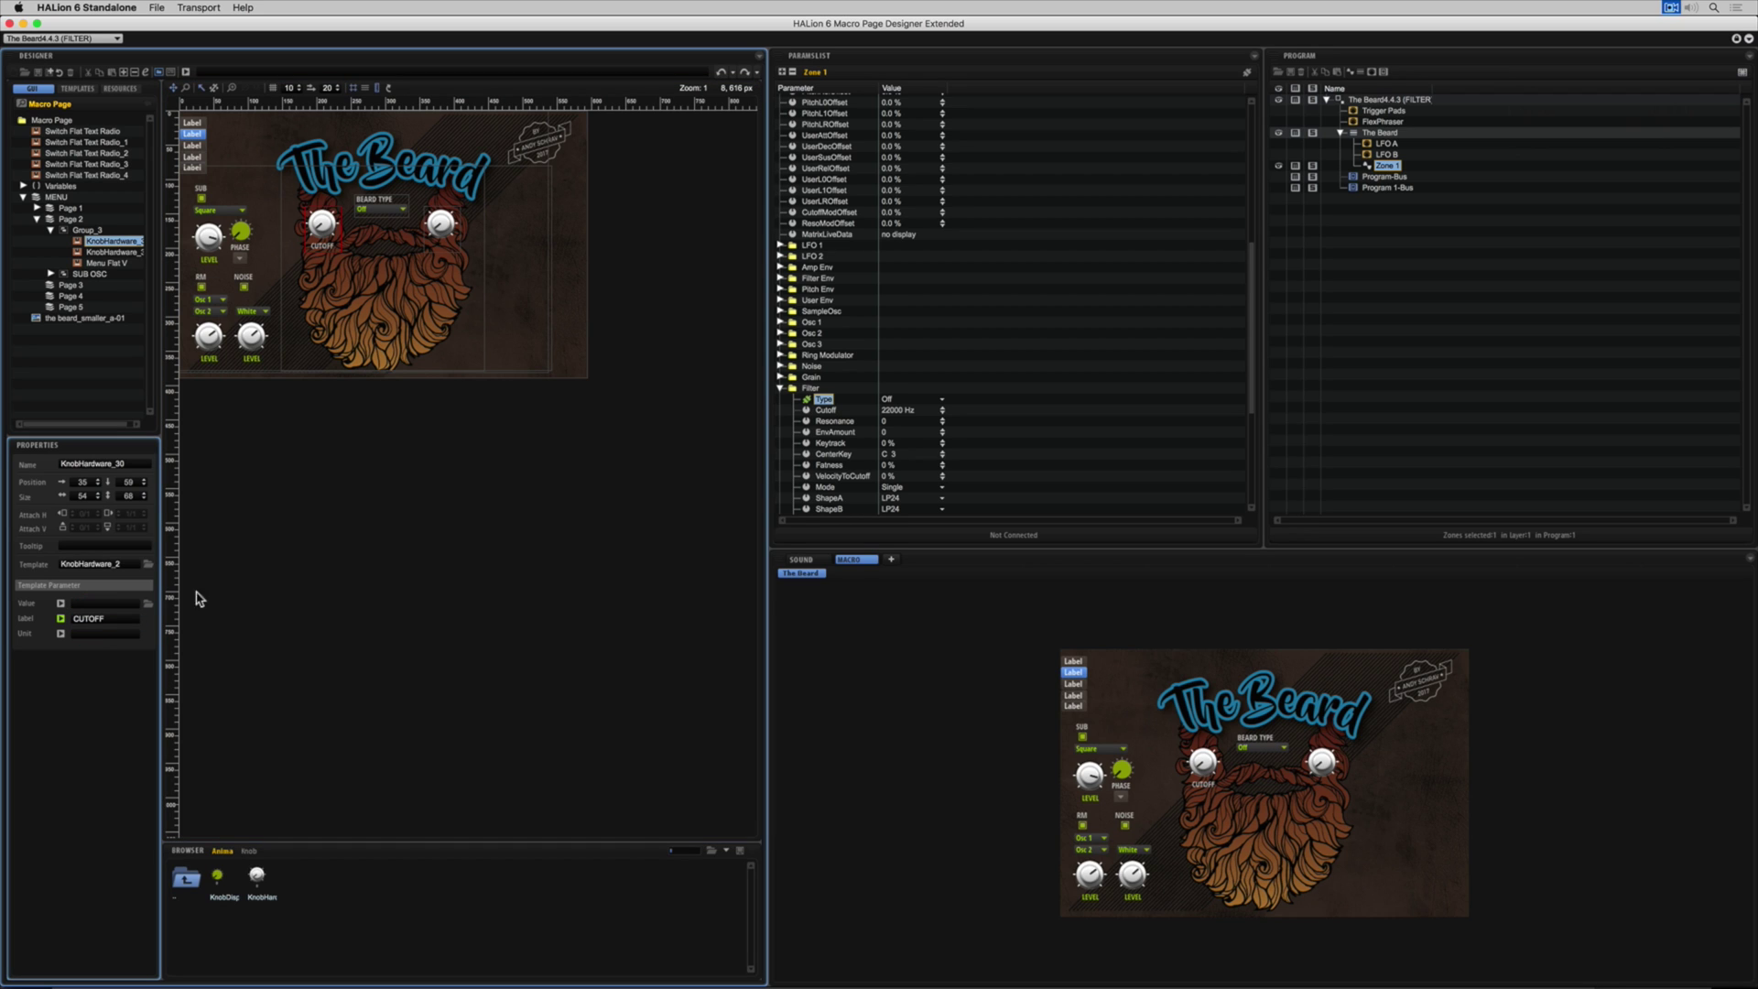
pyautogui.click(443, 240)
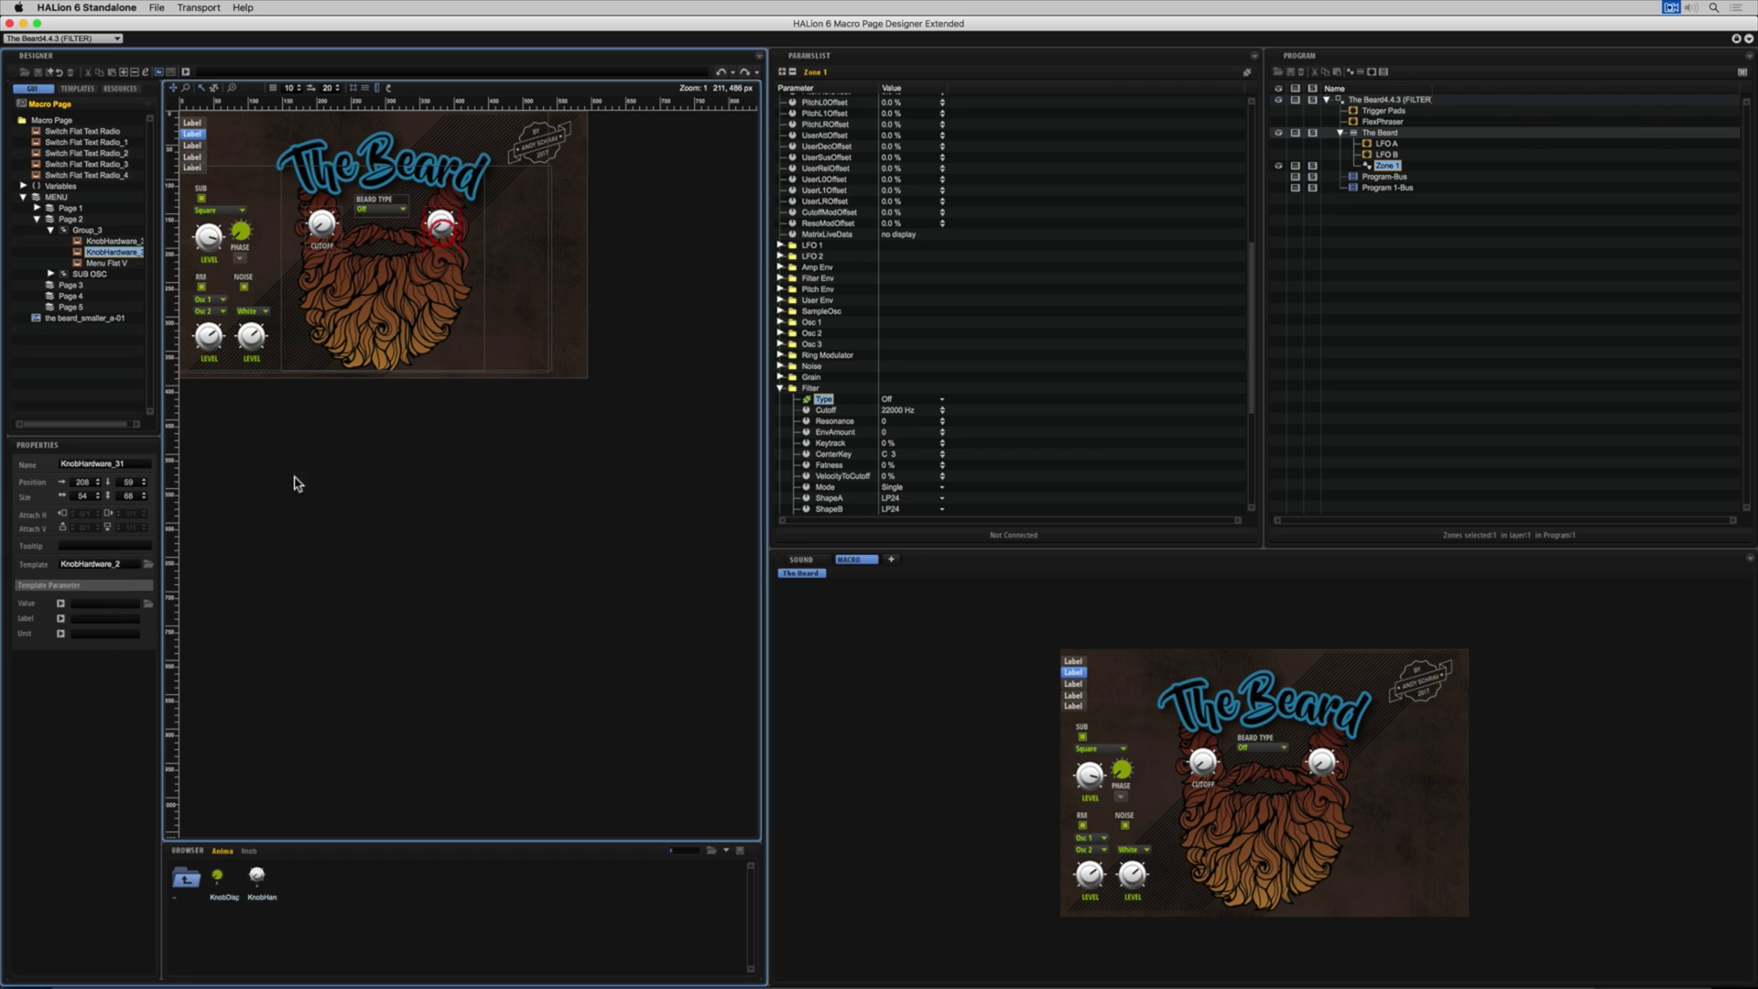
pyautogui.click(100, 619)
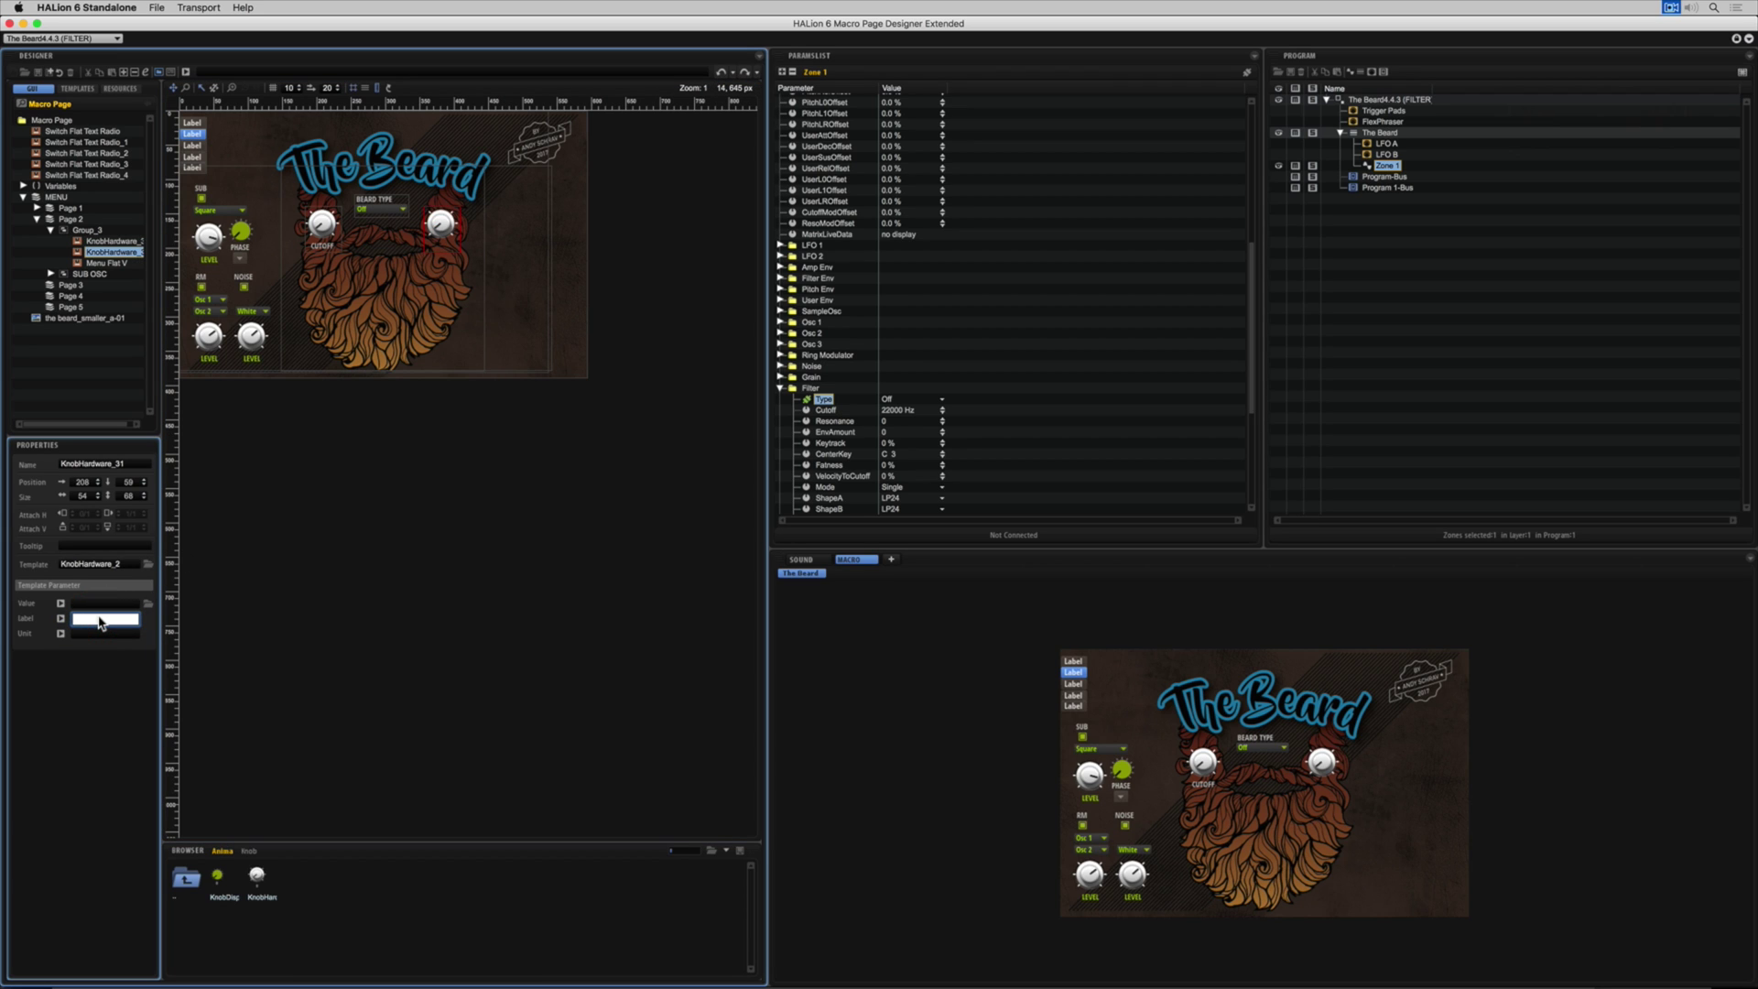
pyautogui.press('Return')
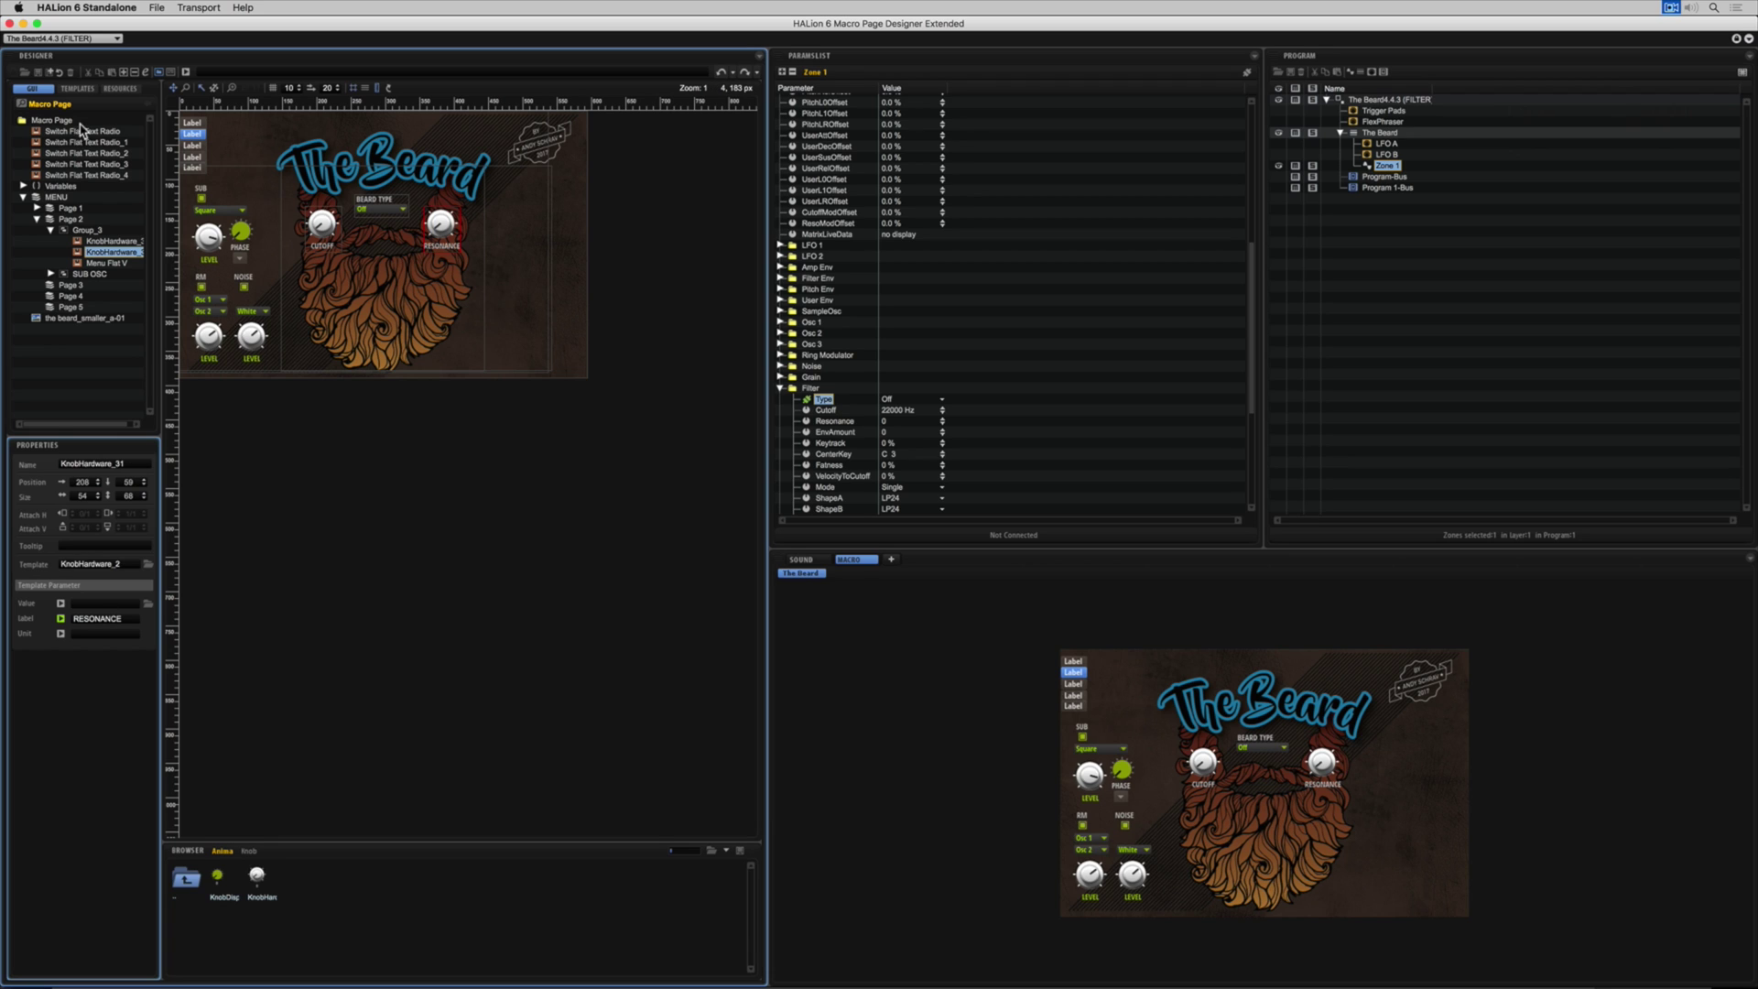
# - Edit the KnobHardware_2 template and change its label's font to one from the Anima library
pyautogui.click(78, 89)
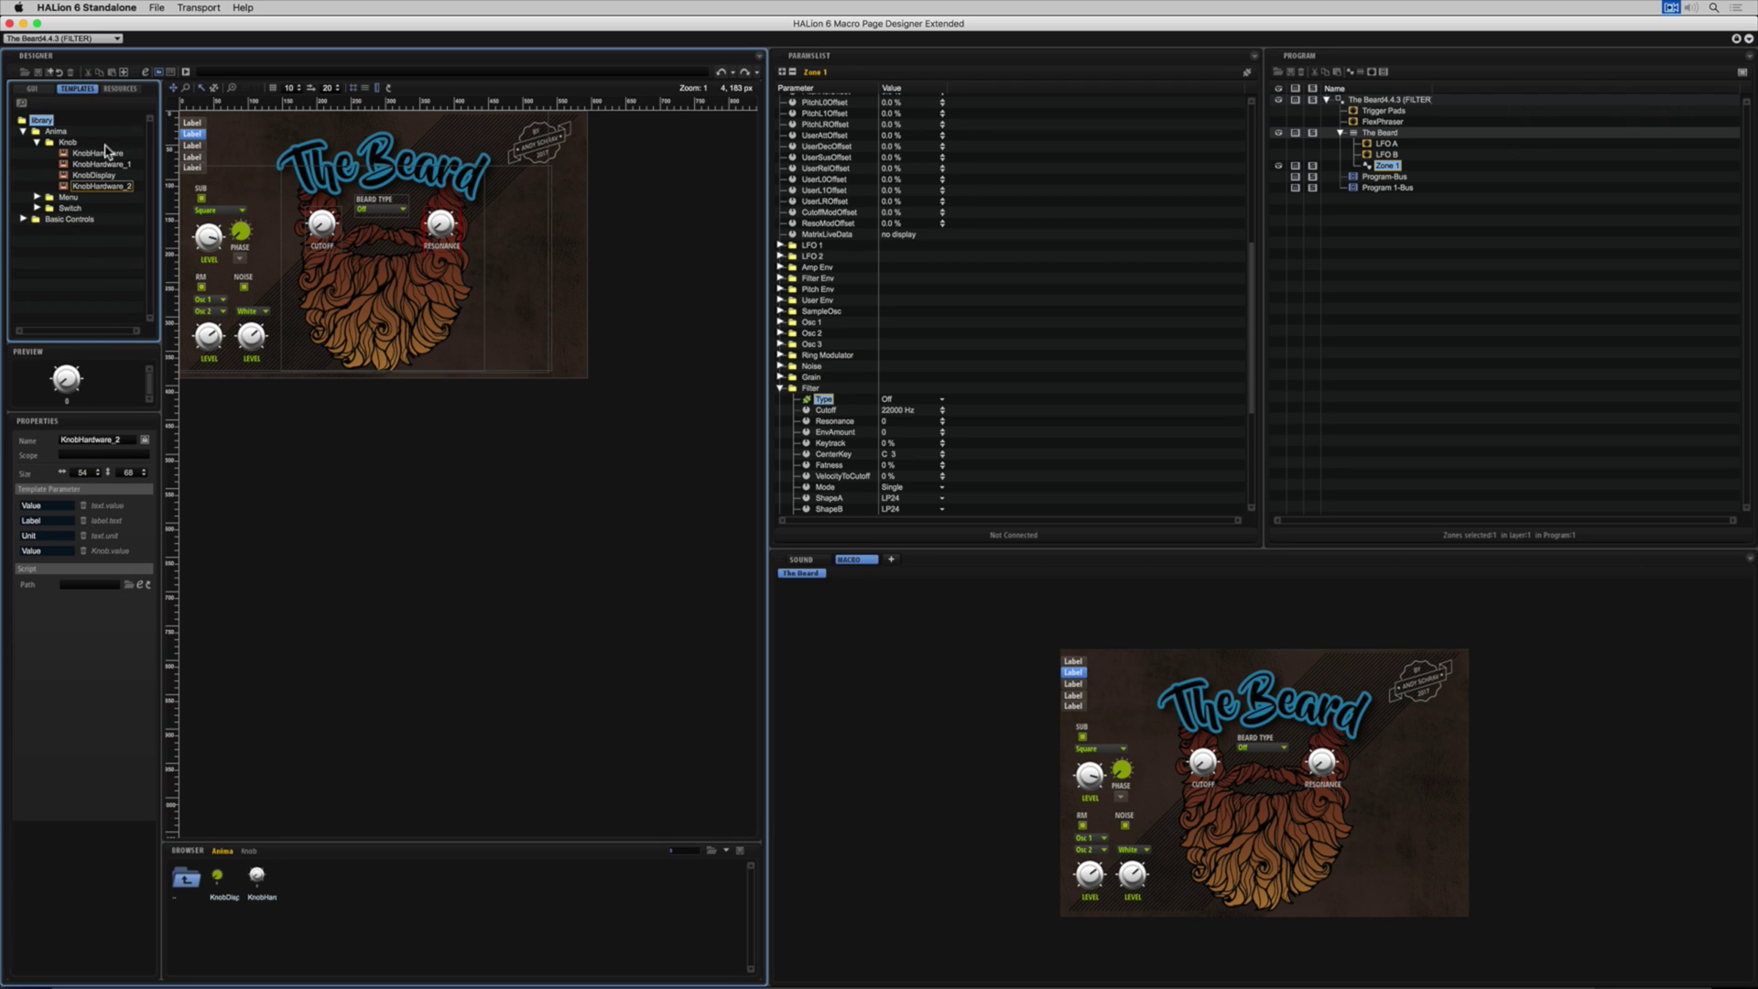
pyautogui.click(145, 73)
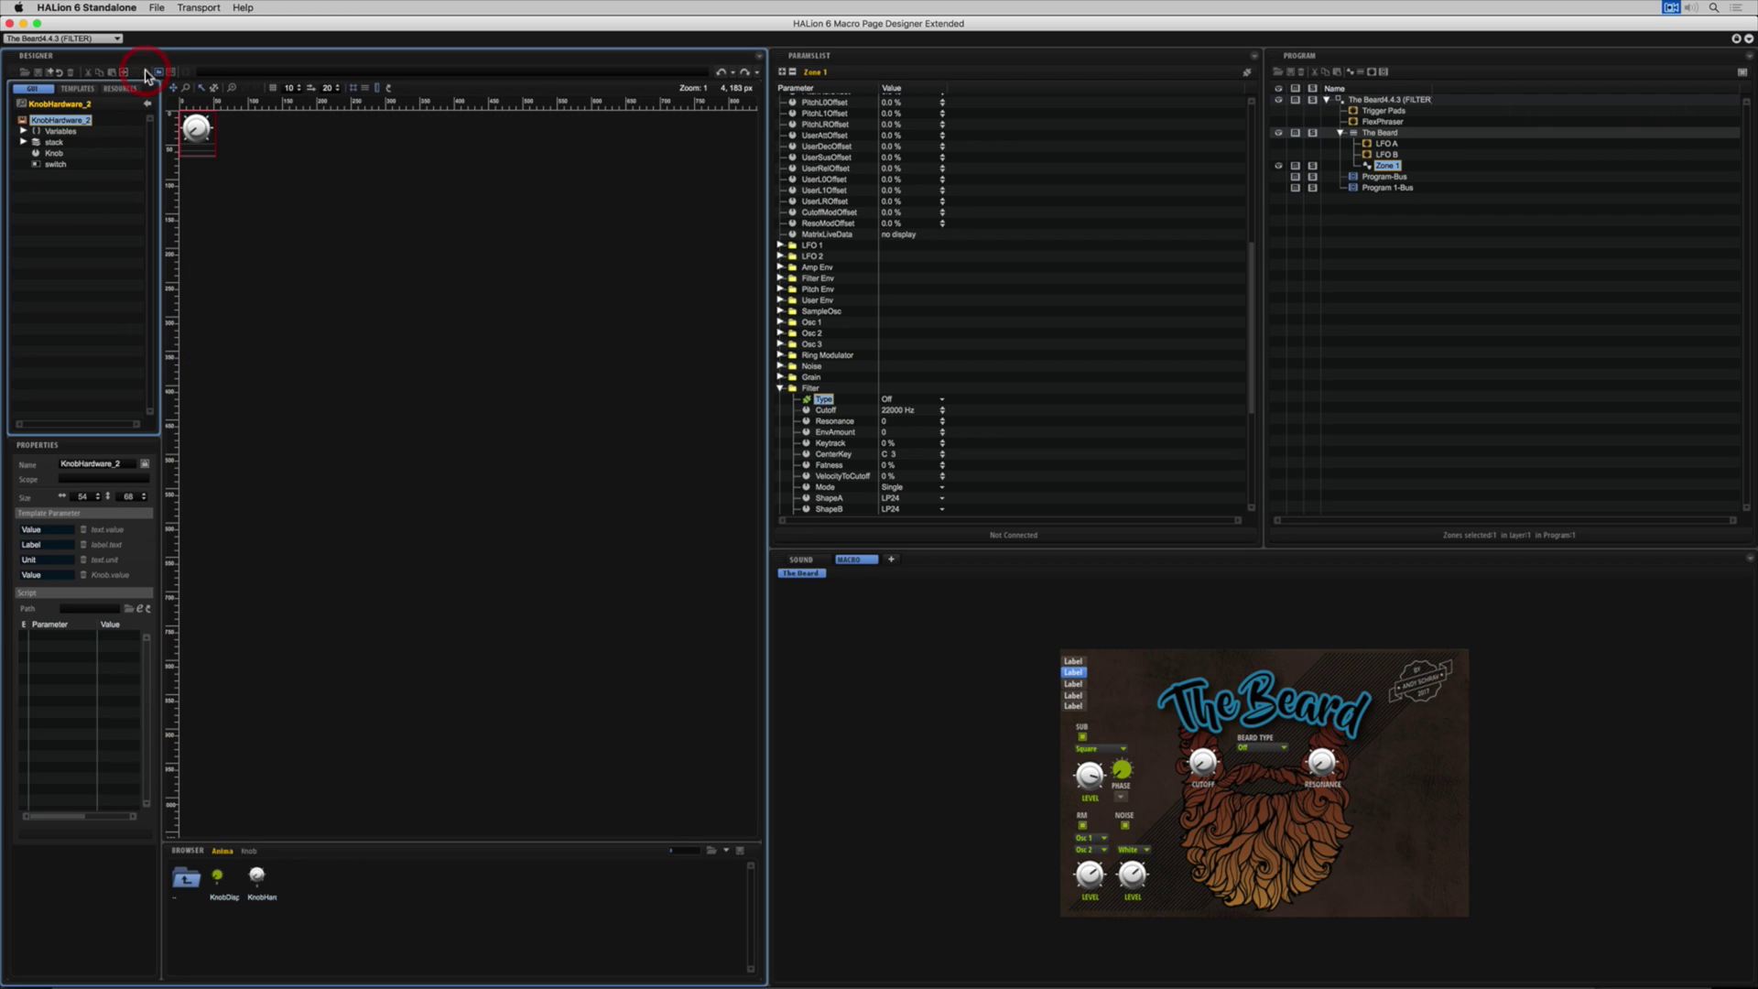
pyautogui.click(23, 142)
pyautogui.click(68, 154)
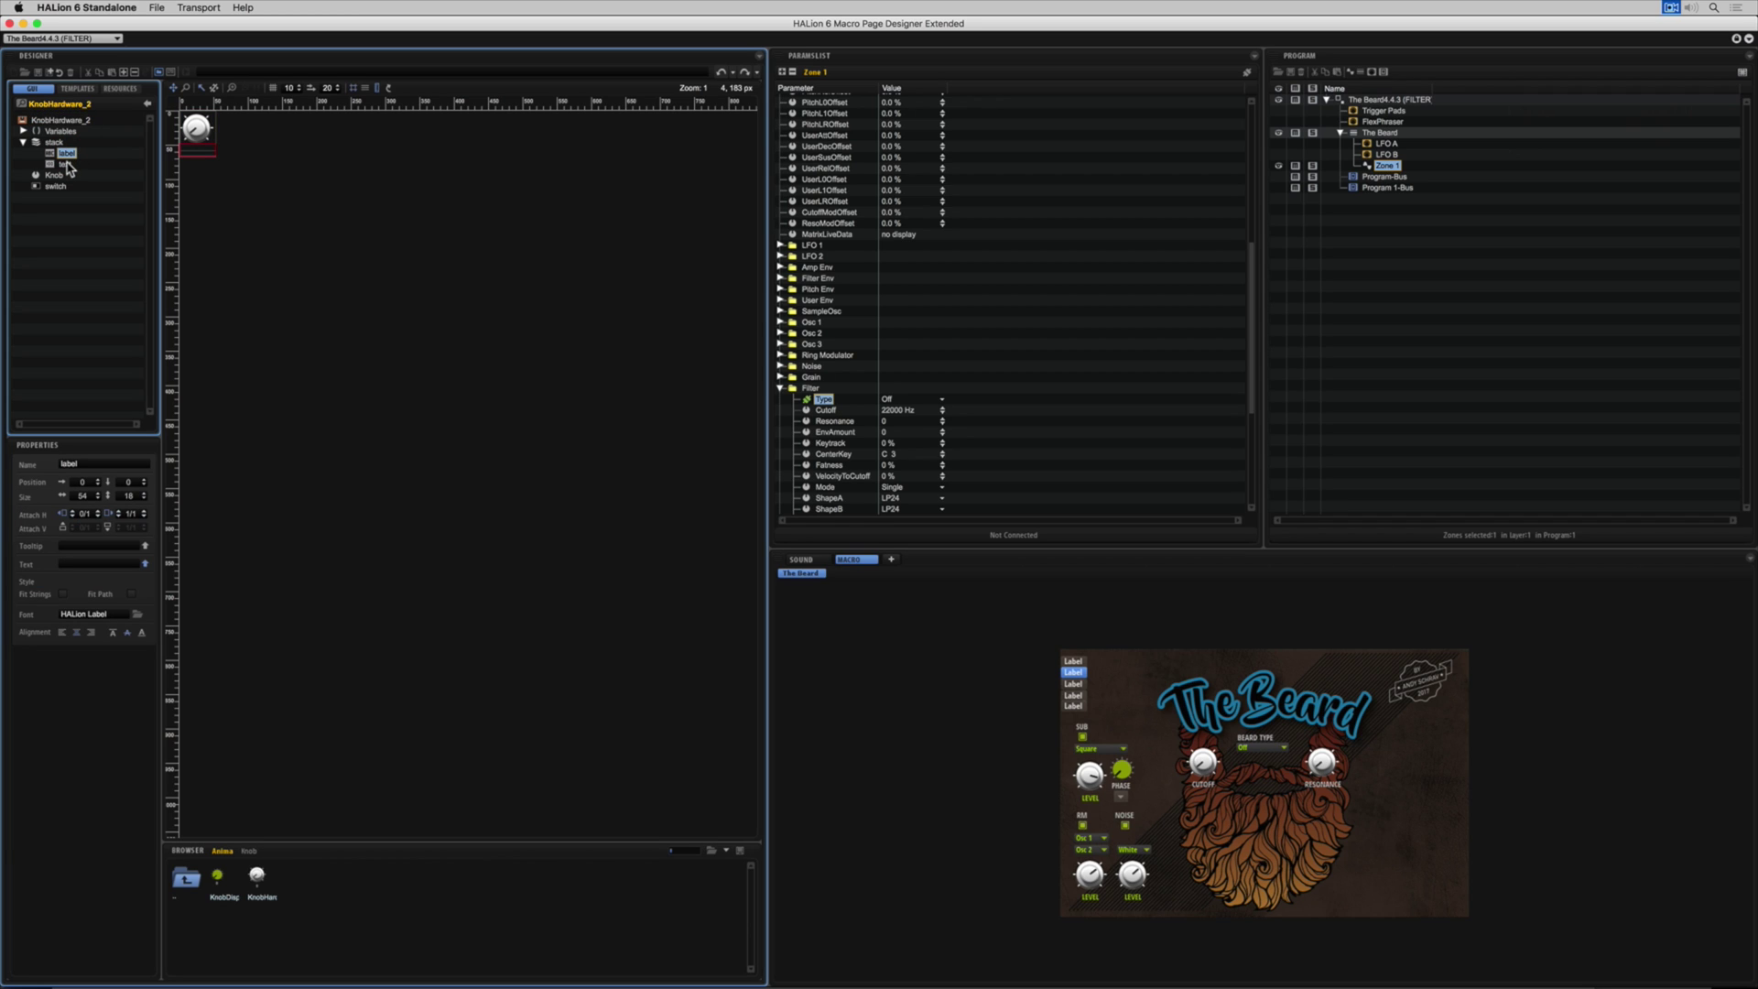
pyautogui.click(137, 615)
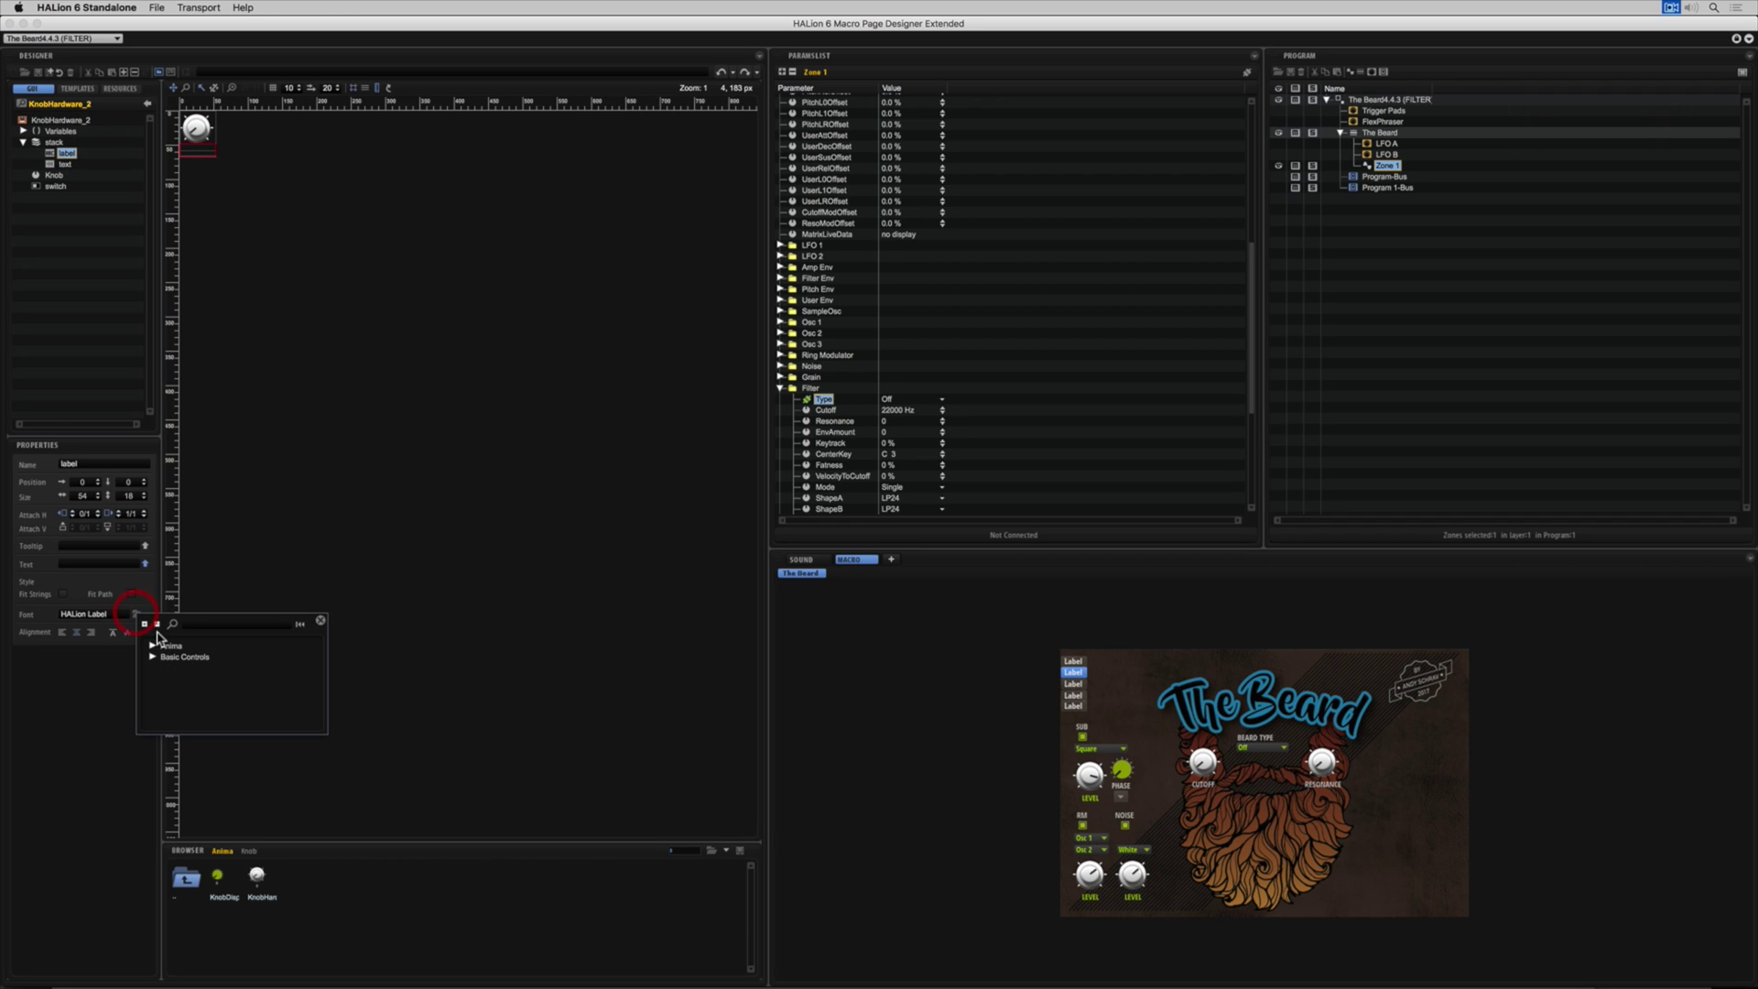
pyautogui.click(152, 645)
pyautogui.click(165, 656)
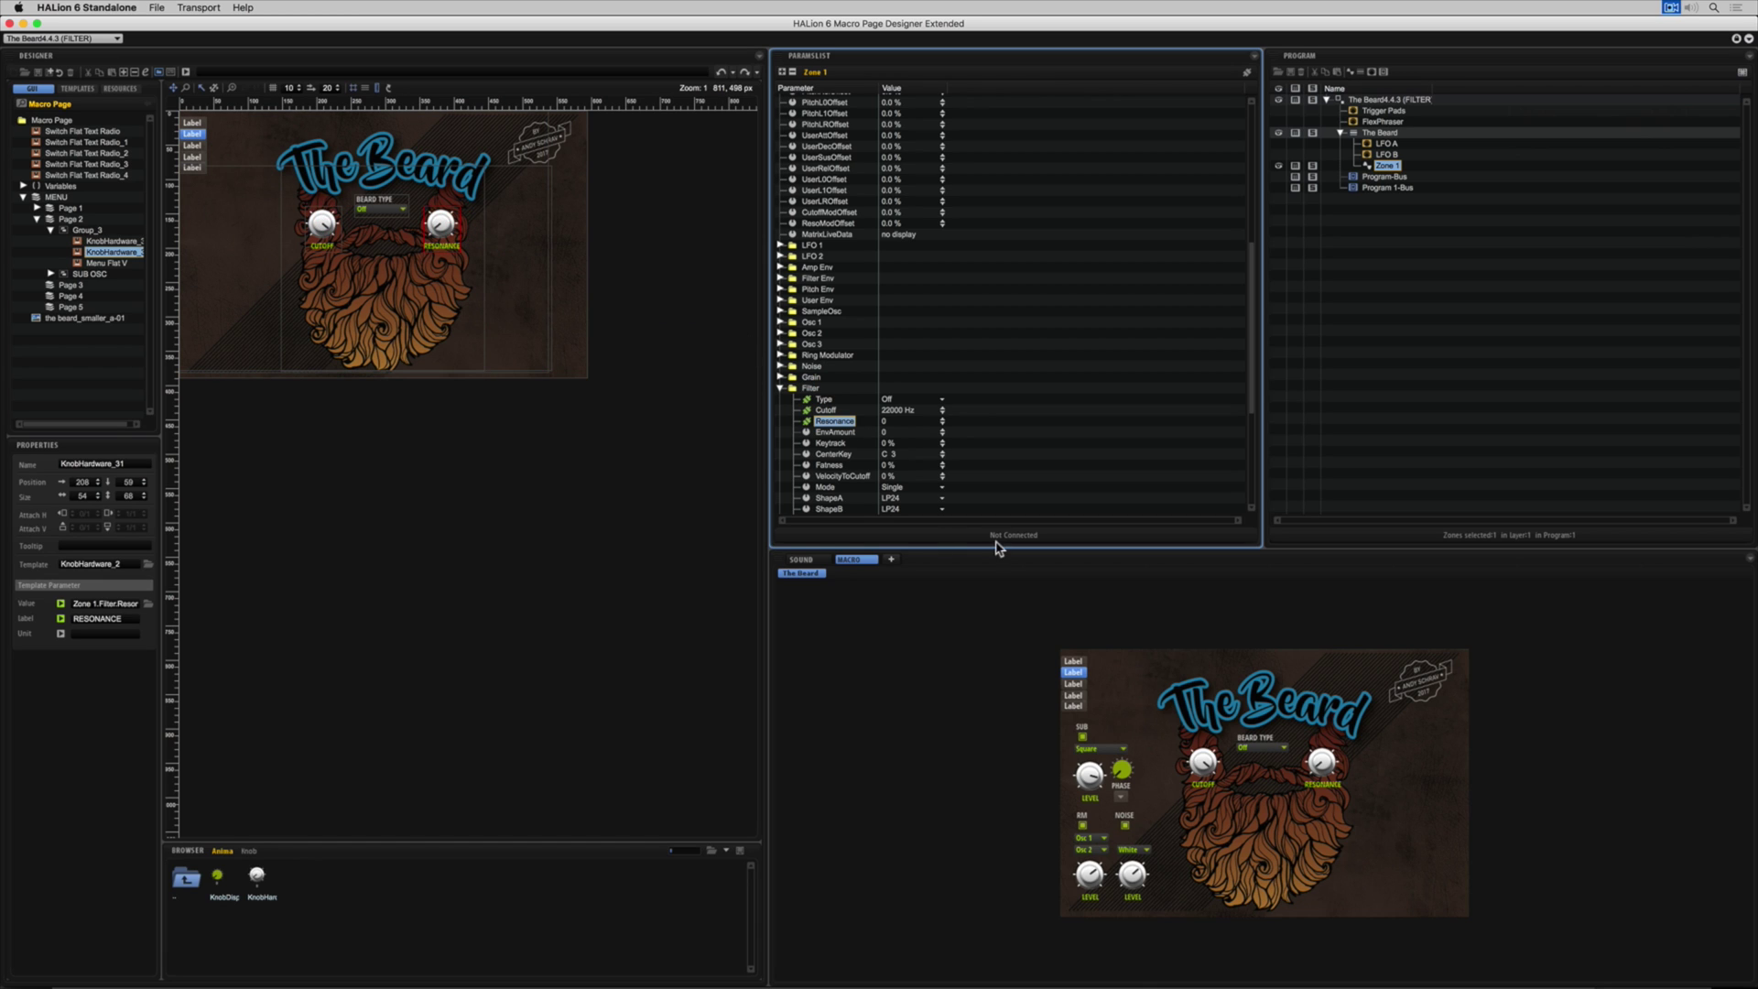
# - On the macro page, set BEARD TYPE to Classic, raise resonance to about 75 and adjust cutoff to about 6900 Hz
pyautogui.click(1263, 748)
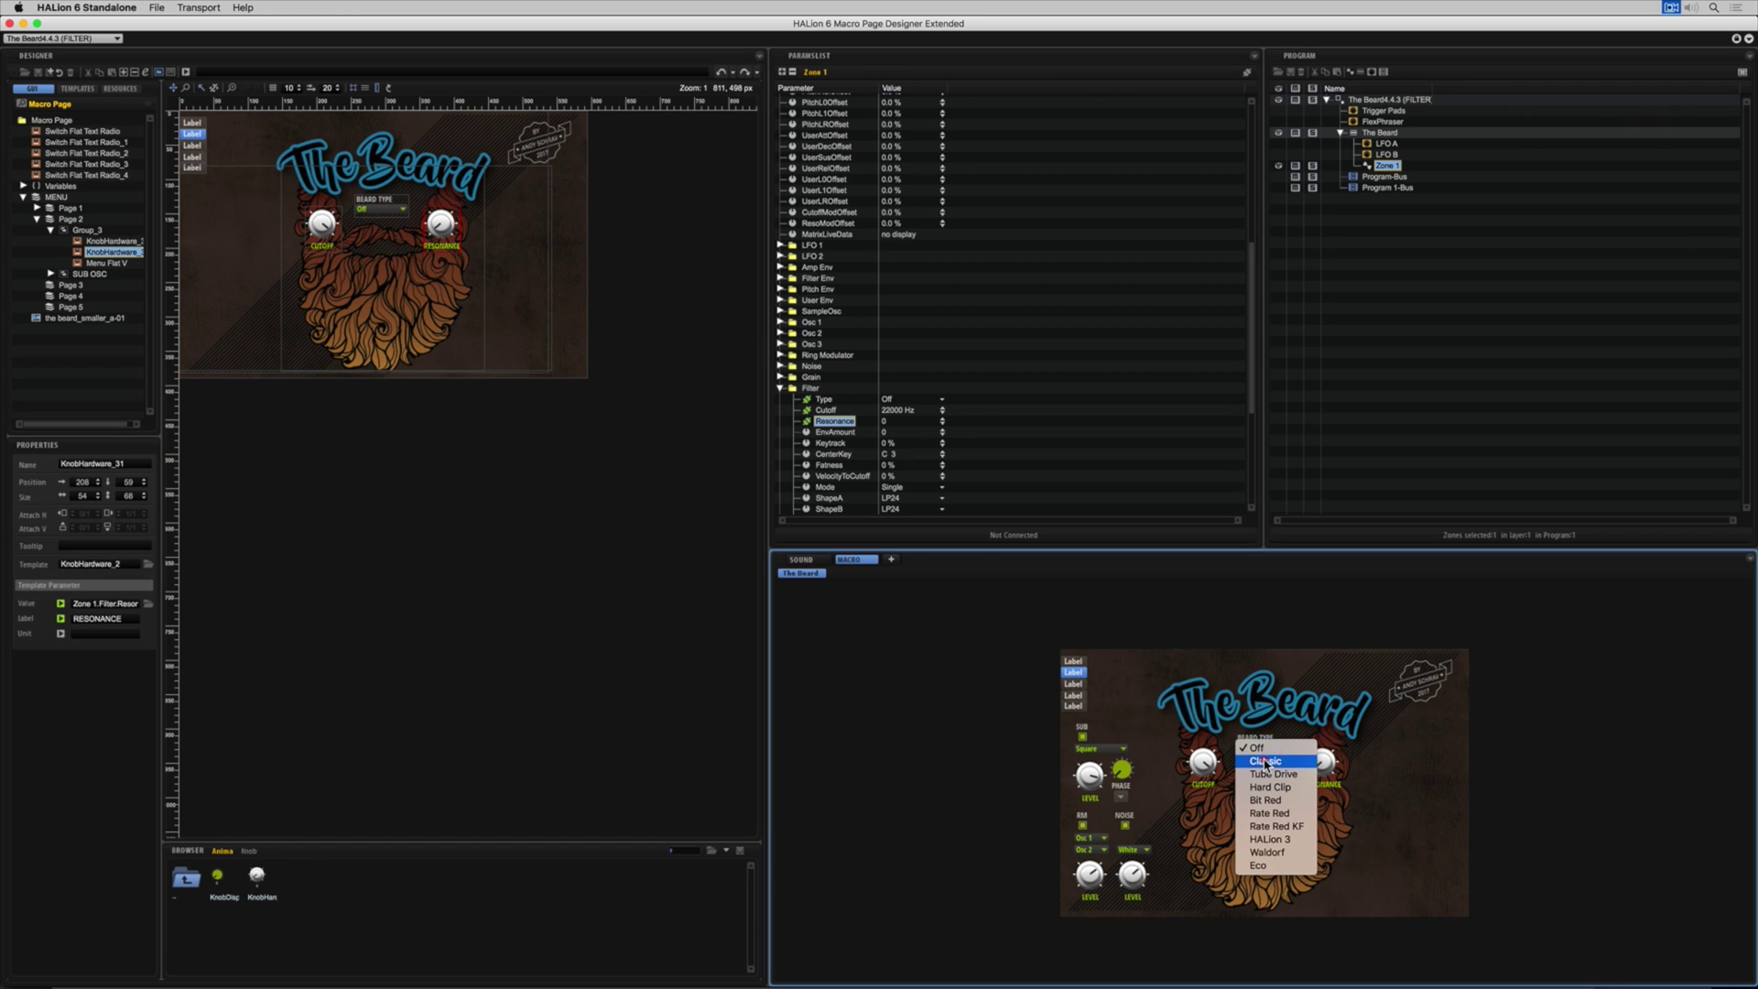
pyautogui.click(1263, 761)
pyautogui.moveTo(1202, 764); pyautogui.dragTo(1202, 830)
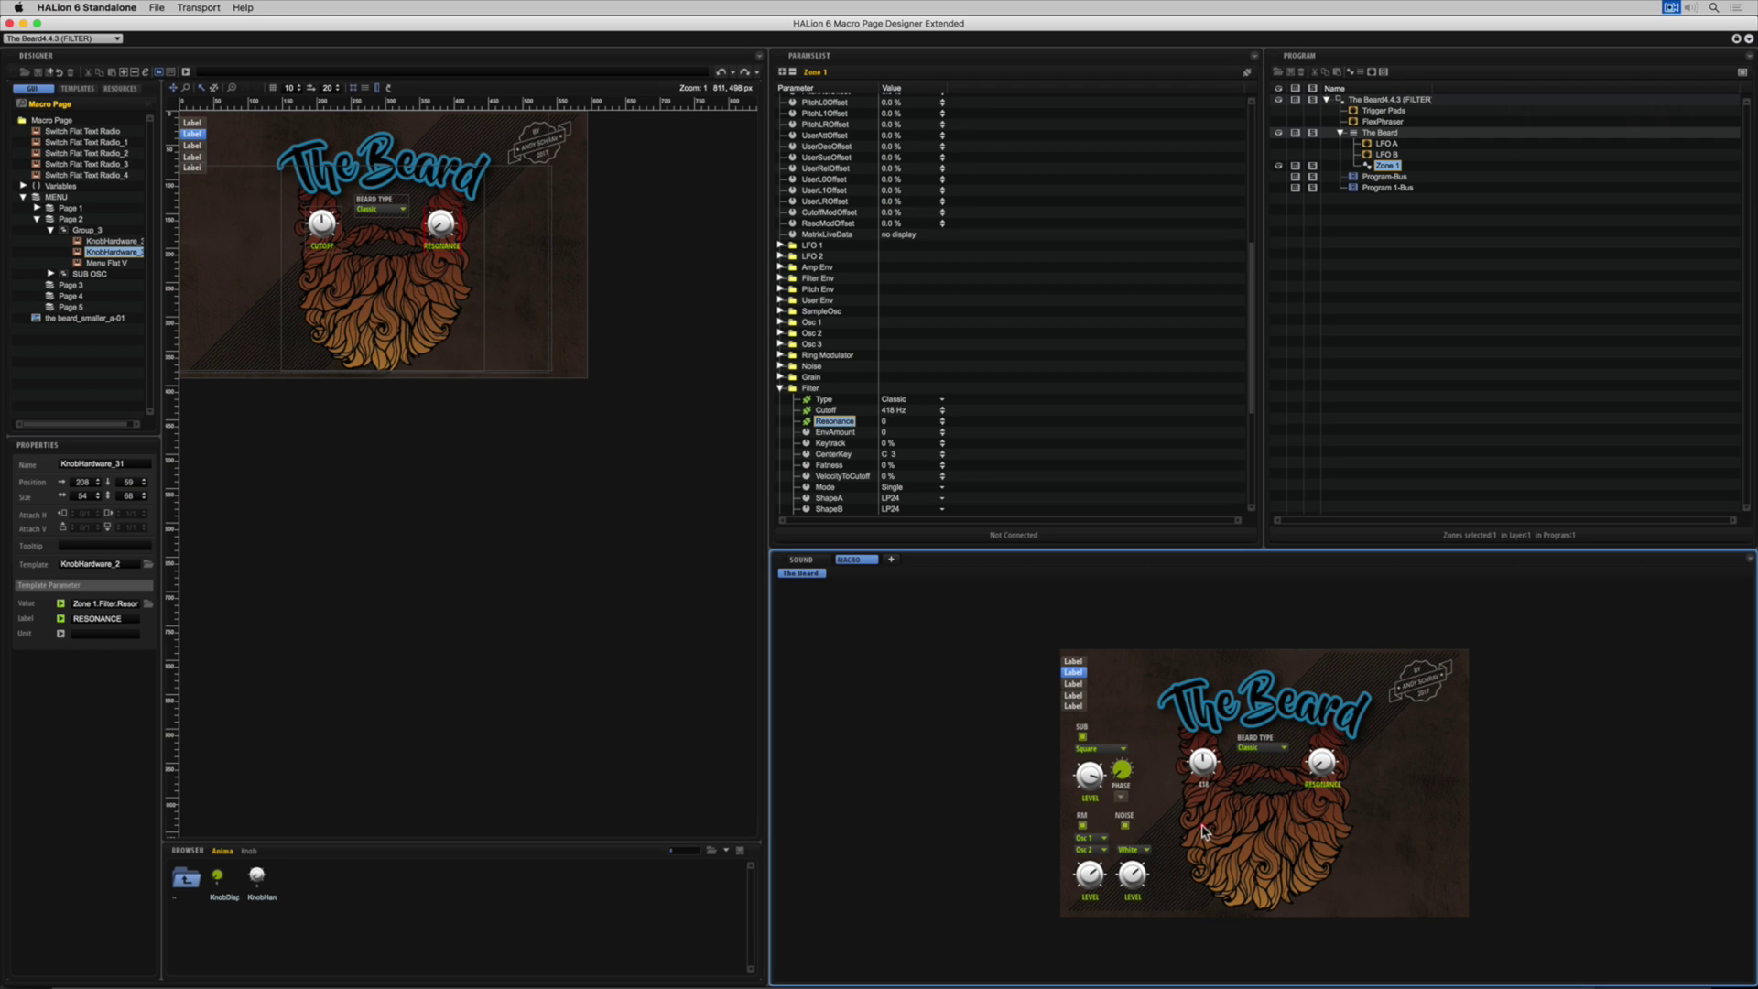
pyautogui.moveTo(1320, 777); pyautogui.dragTo(1325, 689)
pyautogui.moveTo(1202, 762)
pyautogui.mouseDown()
pyautogui.moveTo(1202, 786)
pyautogui.moveTo(1210, 733)
pyautogui.mouseUp()
# - Duplicate the RESONANCE knob to make two side-by-side copies in the middle of the beard, and select the left copy
pyautogui.moveTo(437, 238); pyautogui.dragTo(400, 279)
pyautogui.click(361, 298)
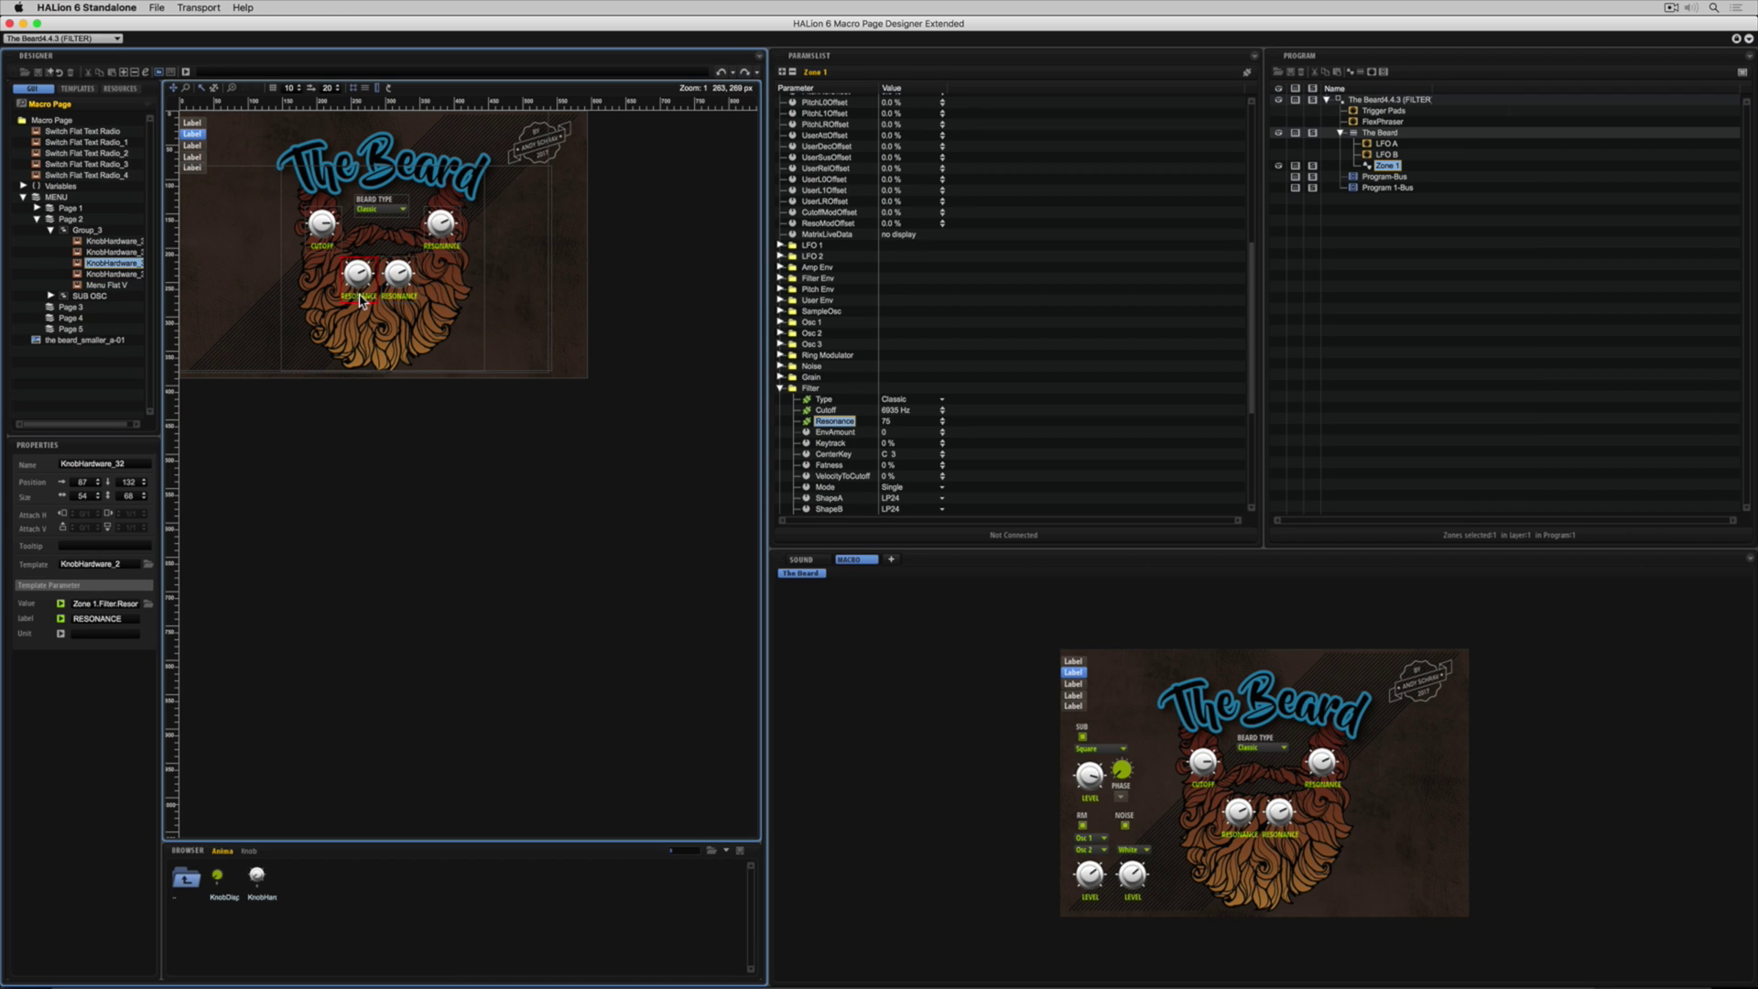
# - Label the two middle knobs ENV AMOUNT and KEY TRACK and connect them to the filter's EnvAmount and Keytrack parameters
pyautogui.doubleClick(110, 619)
pyautogui.write('ENV AMOUNT')
pyautogui.press('Return')
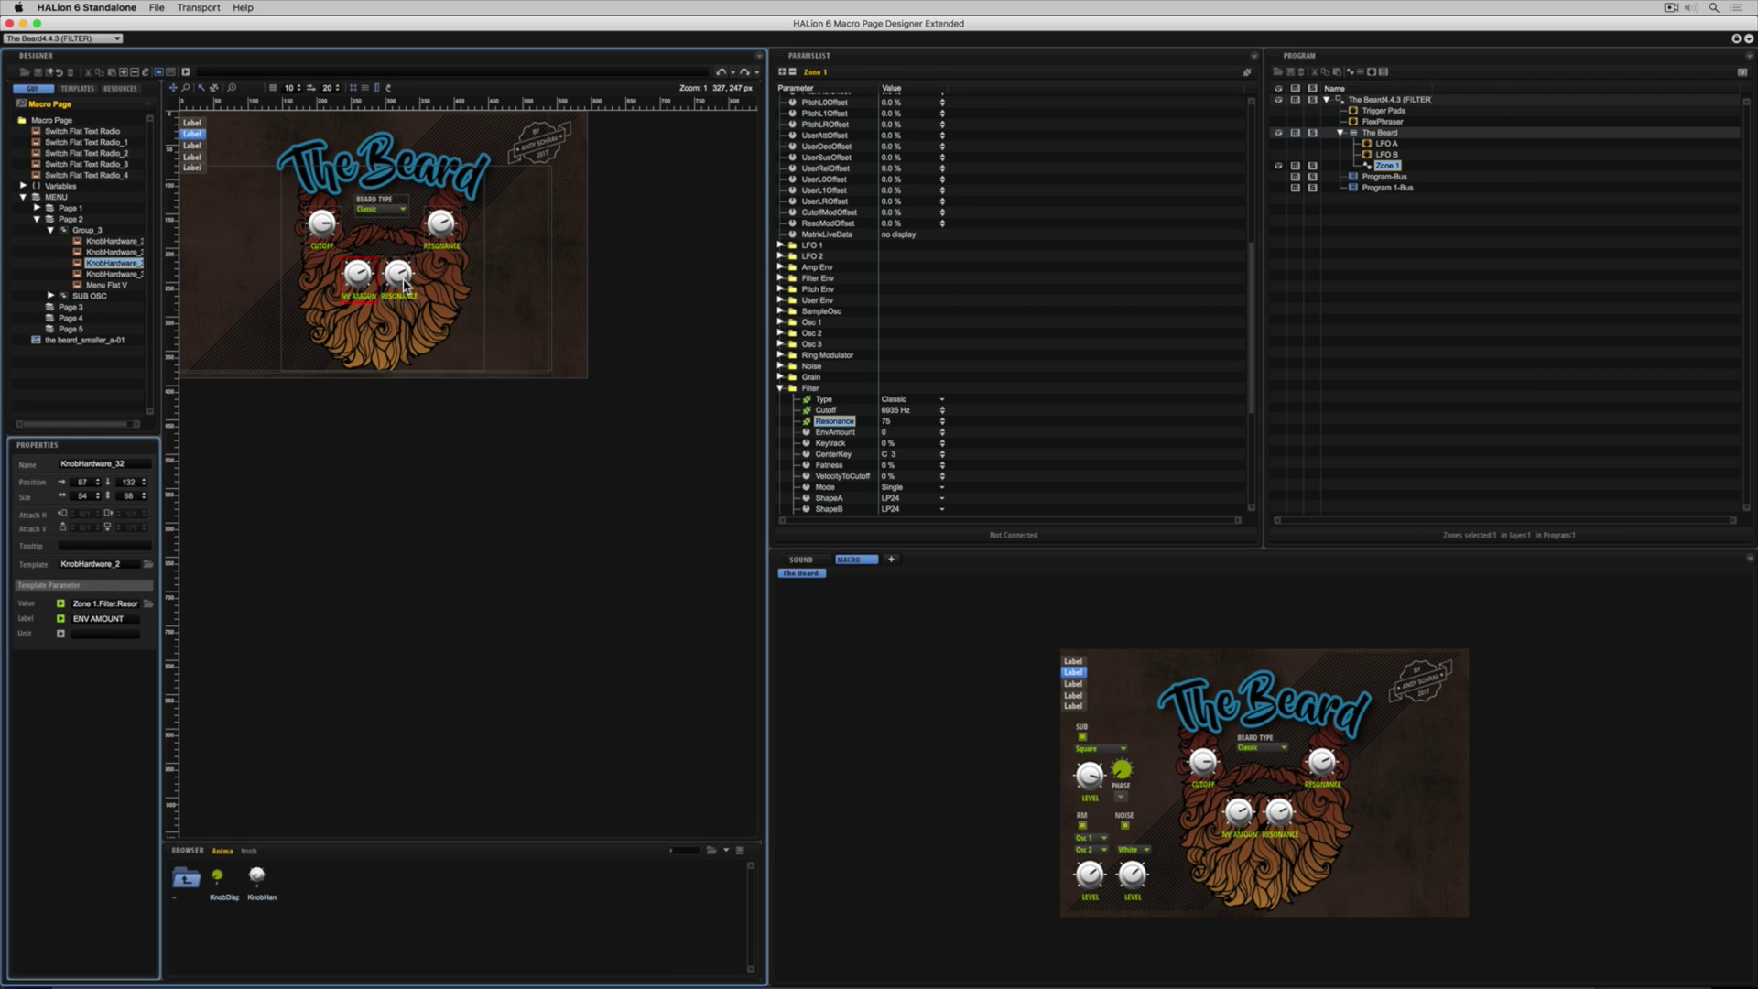
pyautogui.click(405, 286)
pyautogui.scroll(-5, 844, 462)
pyautogui.doubleClick(101, 619)
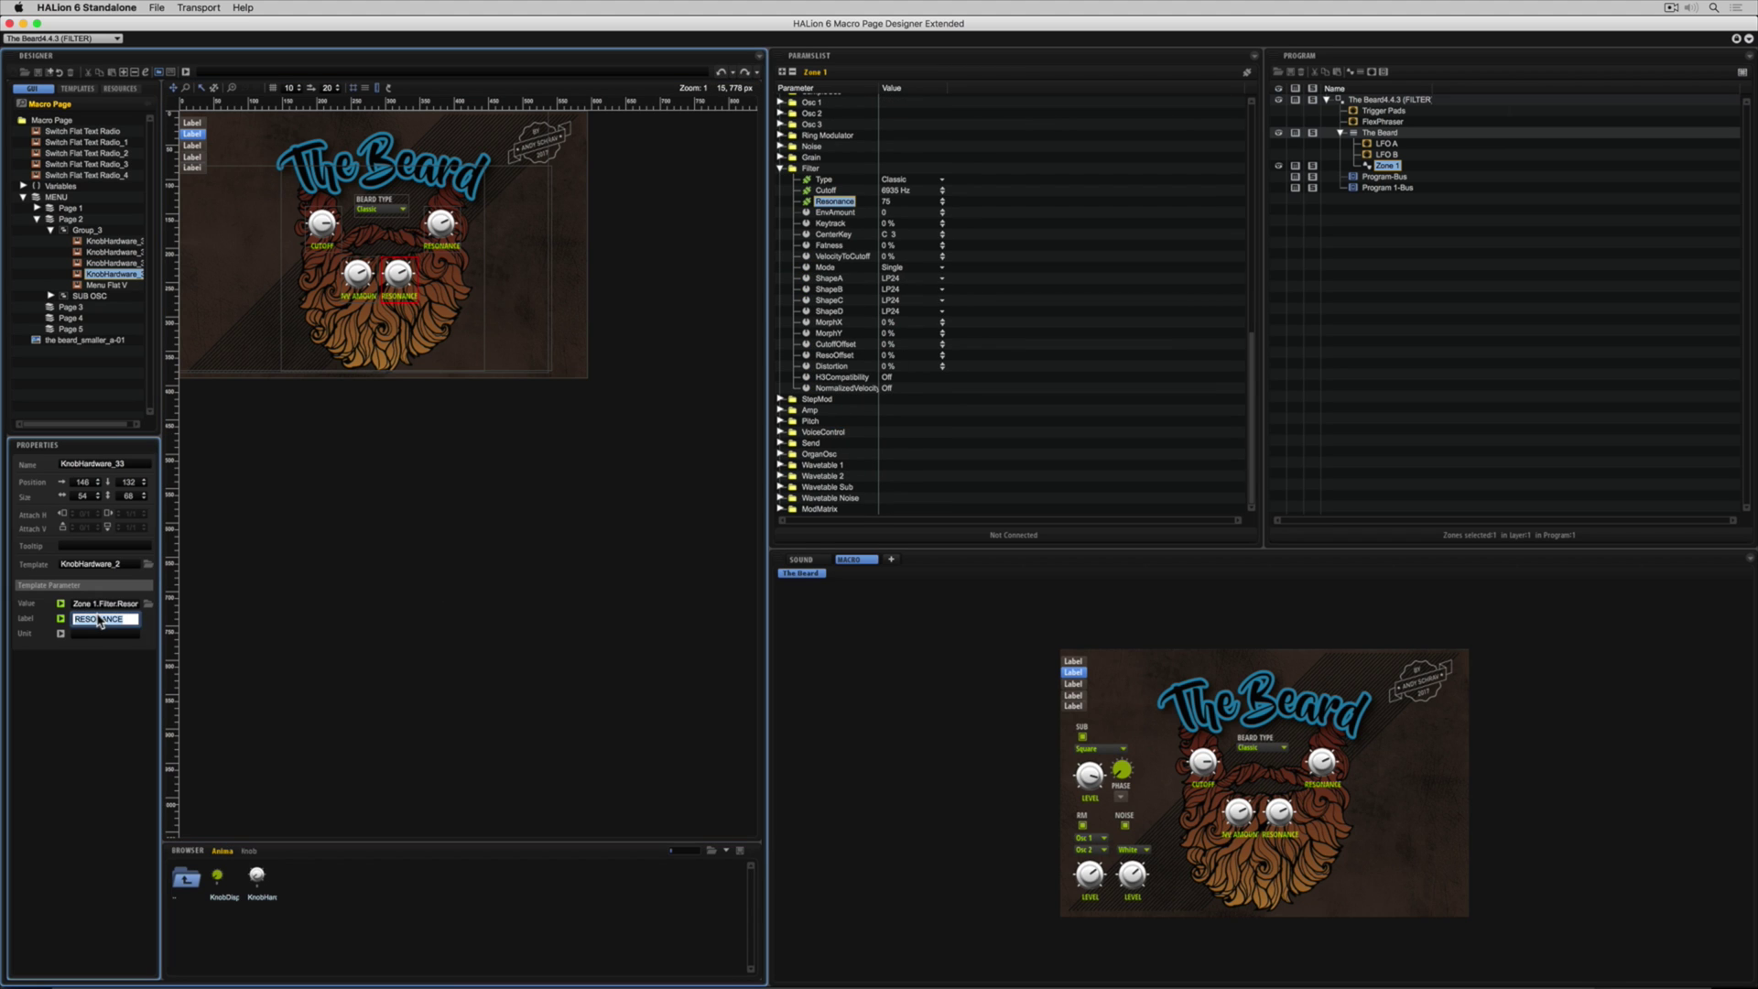
pyautogui.write('KEY TRACK')
pyautogui.press('Return')
pyautogui.moveTo(829, 212); pyautogui.dragTo(403, 277)
# - Duplicate the BEARD TYPE menu and place the copy just below it, above the two middle knobs
pyautogui.click(385, 204)
pyautogui.press('super+d')
pyautogui.moveTo(384, 204); pyautogui.dragTo(383, 244)
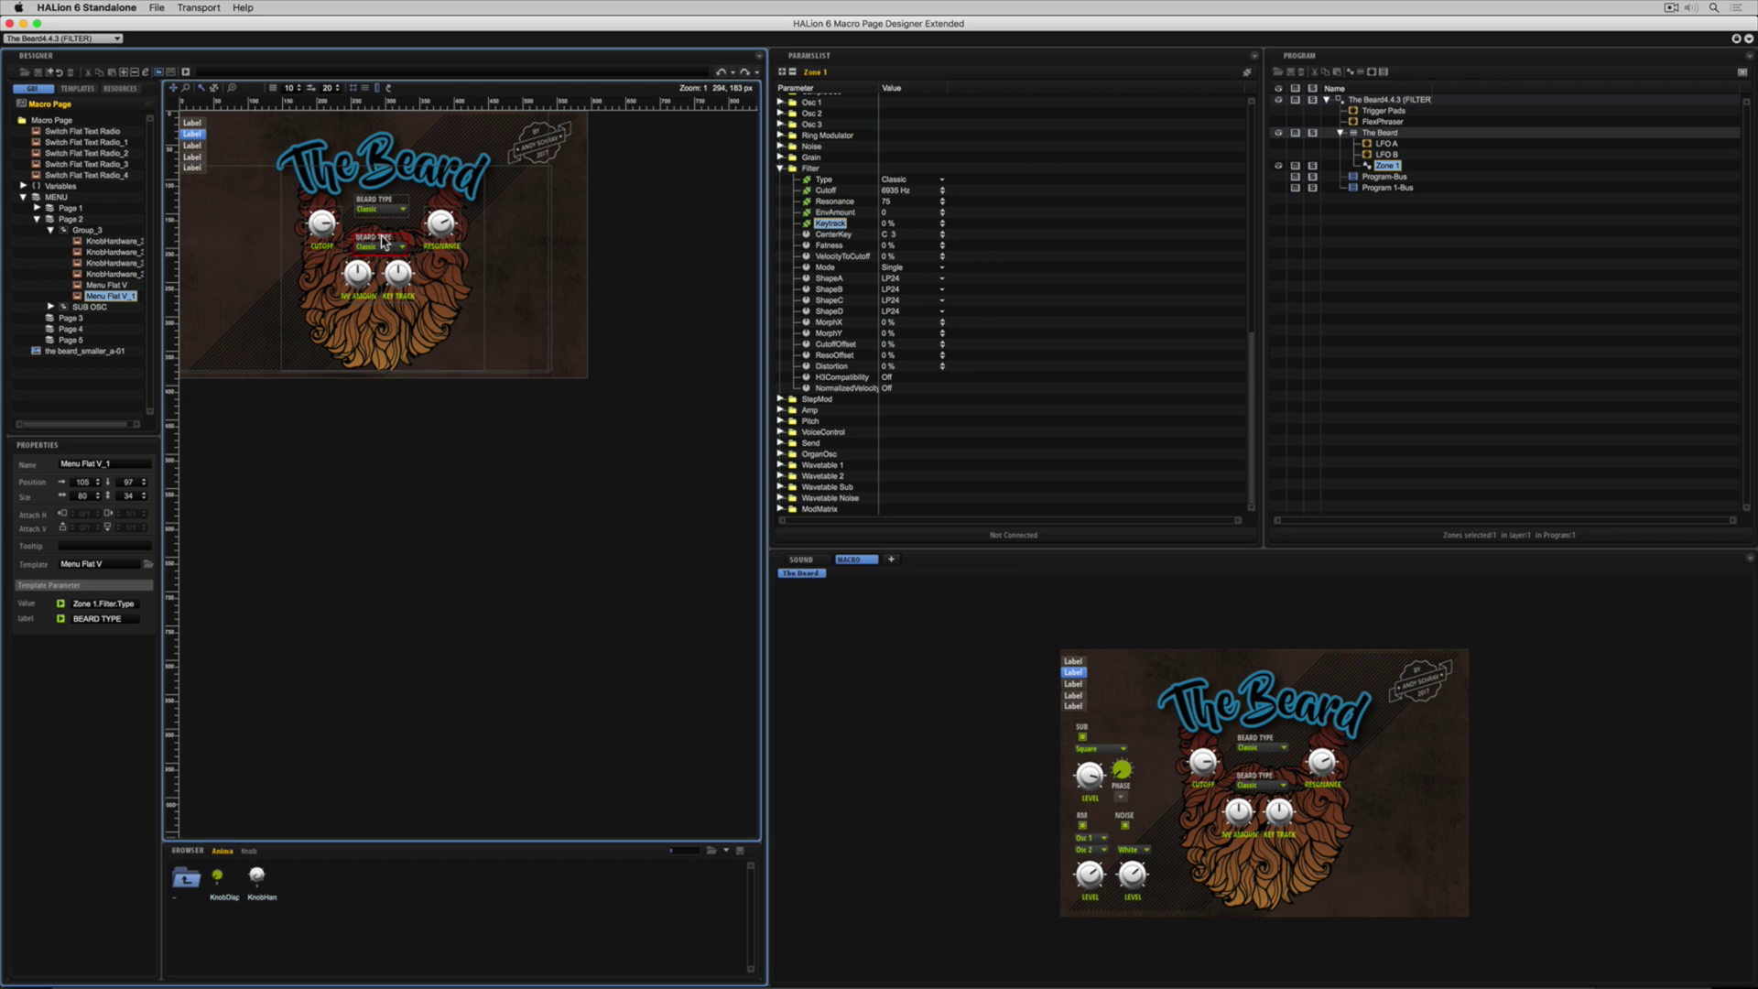
# - Label the copied menu BEARD SHAPE, connect it to the filter's ShapeA parameter and try it on the macro page
pyautogui.doubleClick(101, 619)
pyautogui.write('BEARD SHAPE')
pyautogui.press('Return')
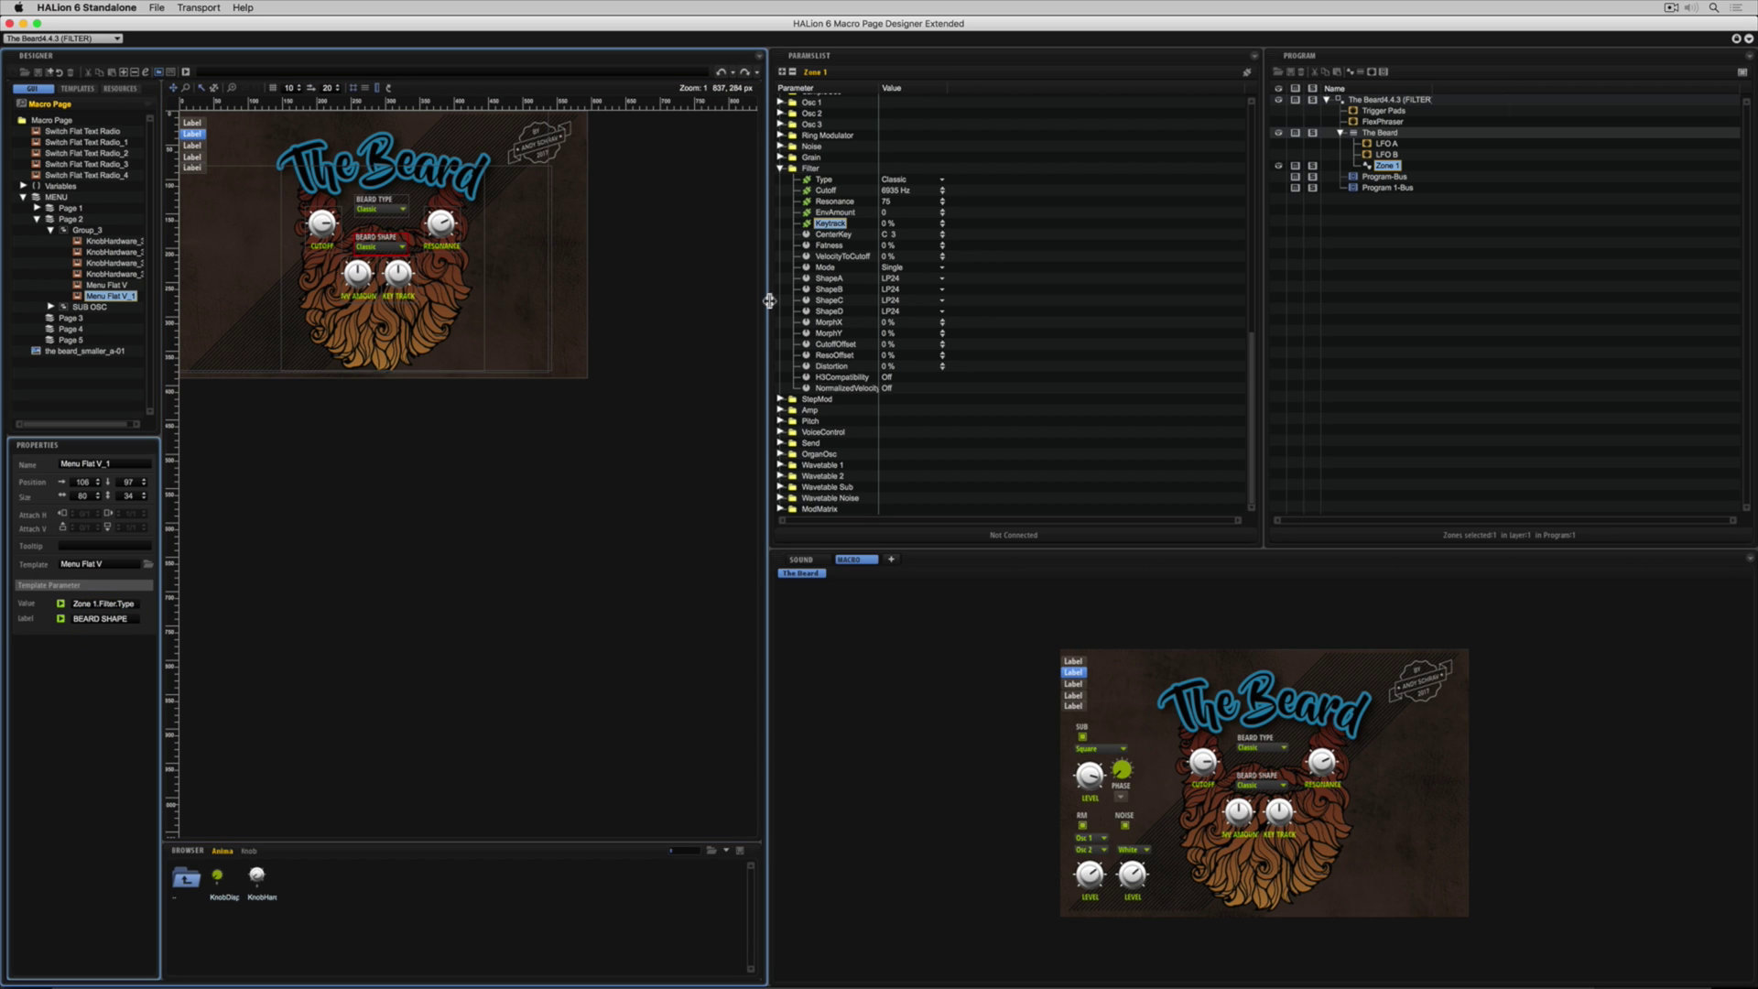
pyautogui.moveTo(829, 278); pyautogui.dragTo(103, 608)
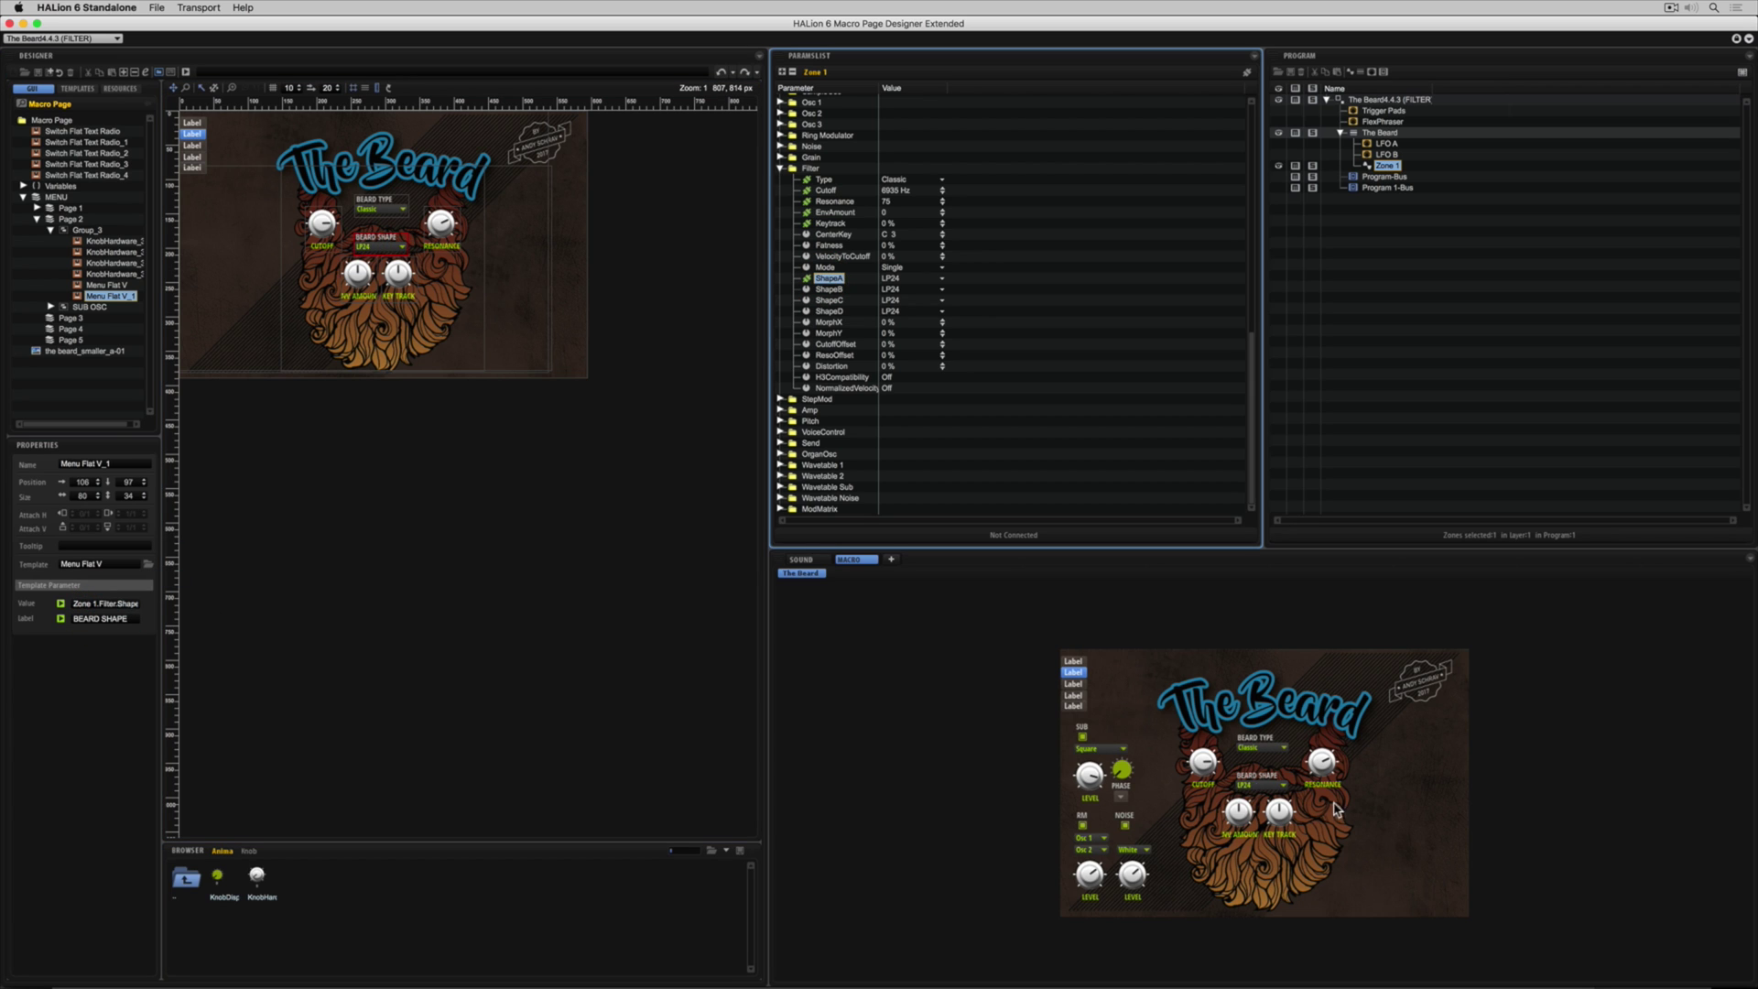
pyautogui.click(1260, 785)
pyautogui.click(1306, 811)
# - Place three copies of the ENV AMOUNT knob across the lower beard, aligning the outer two at vertical position 192
pyautogui.moveTo(358, 274); pyautogui.dragTo(426, 311)
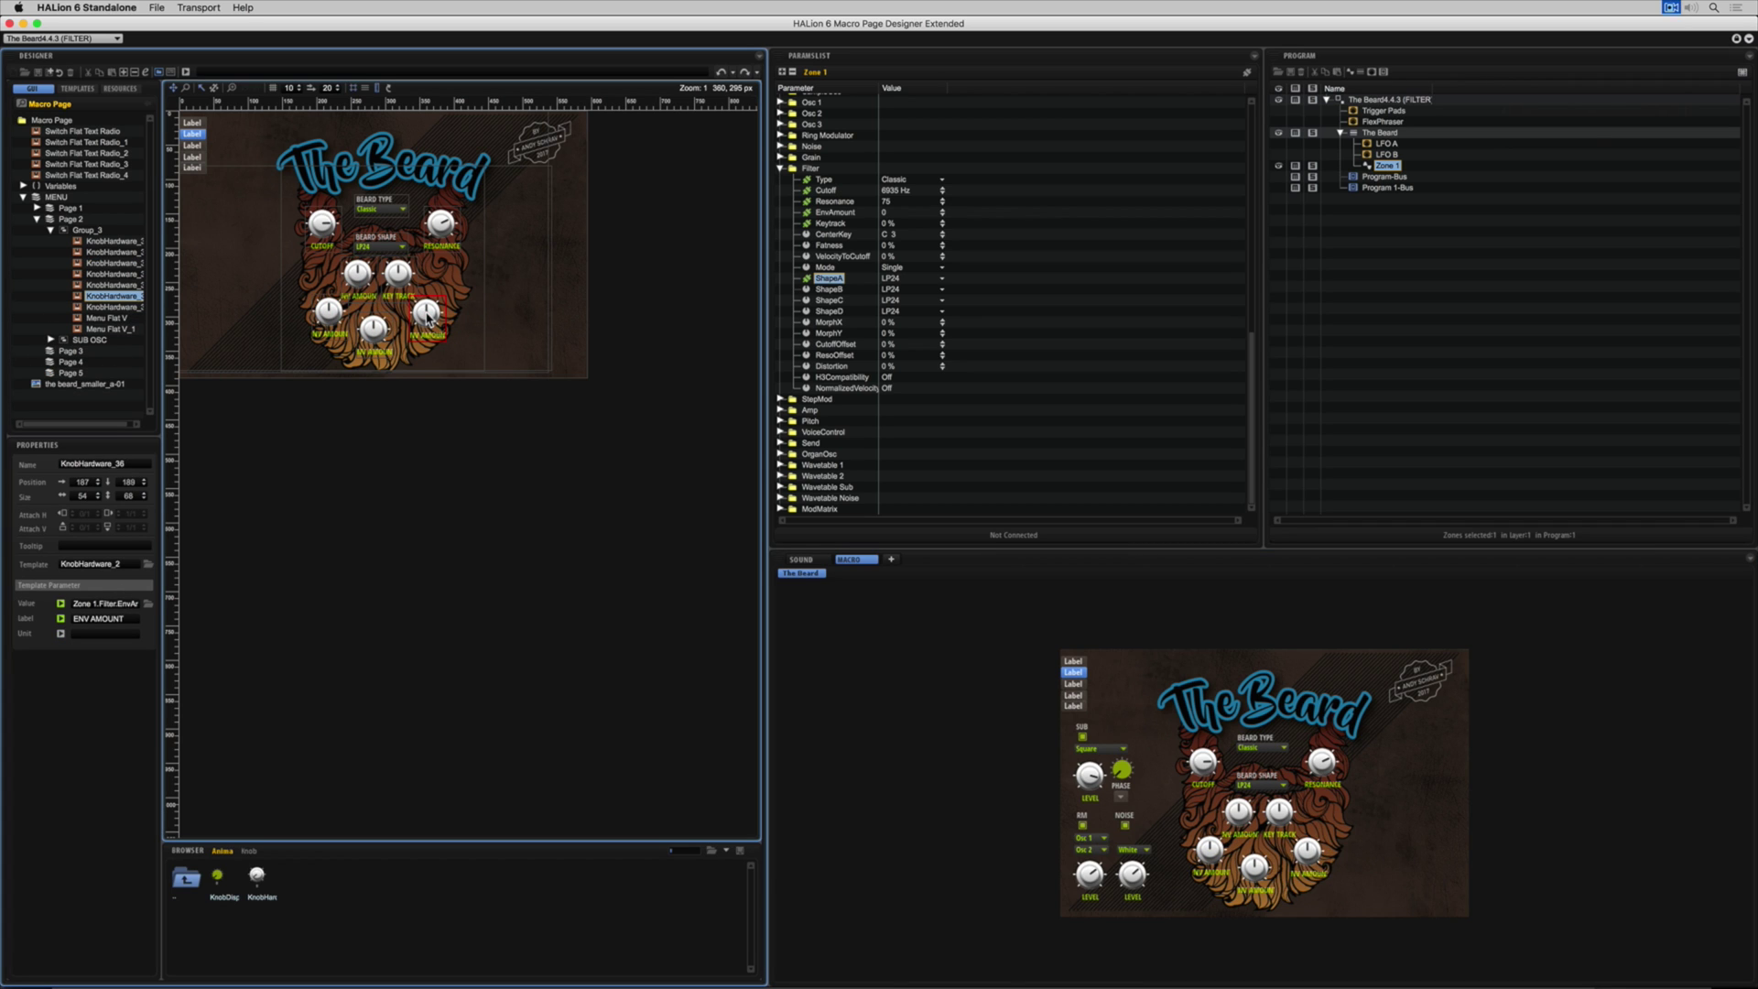
pyautogui.click(331, 316)
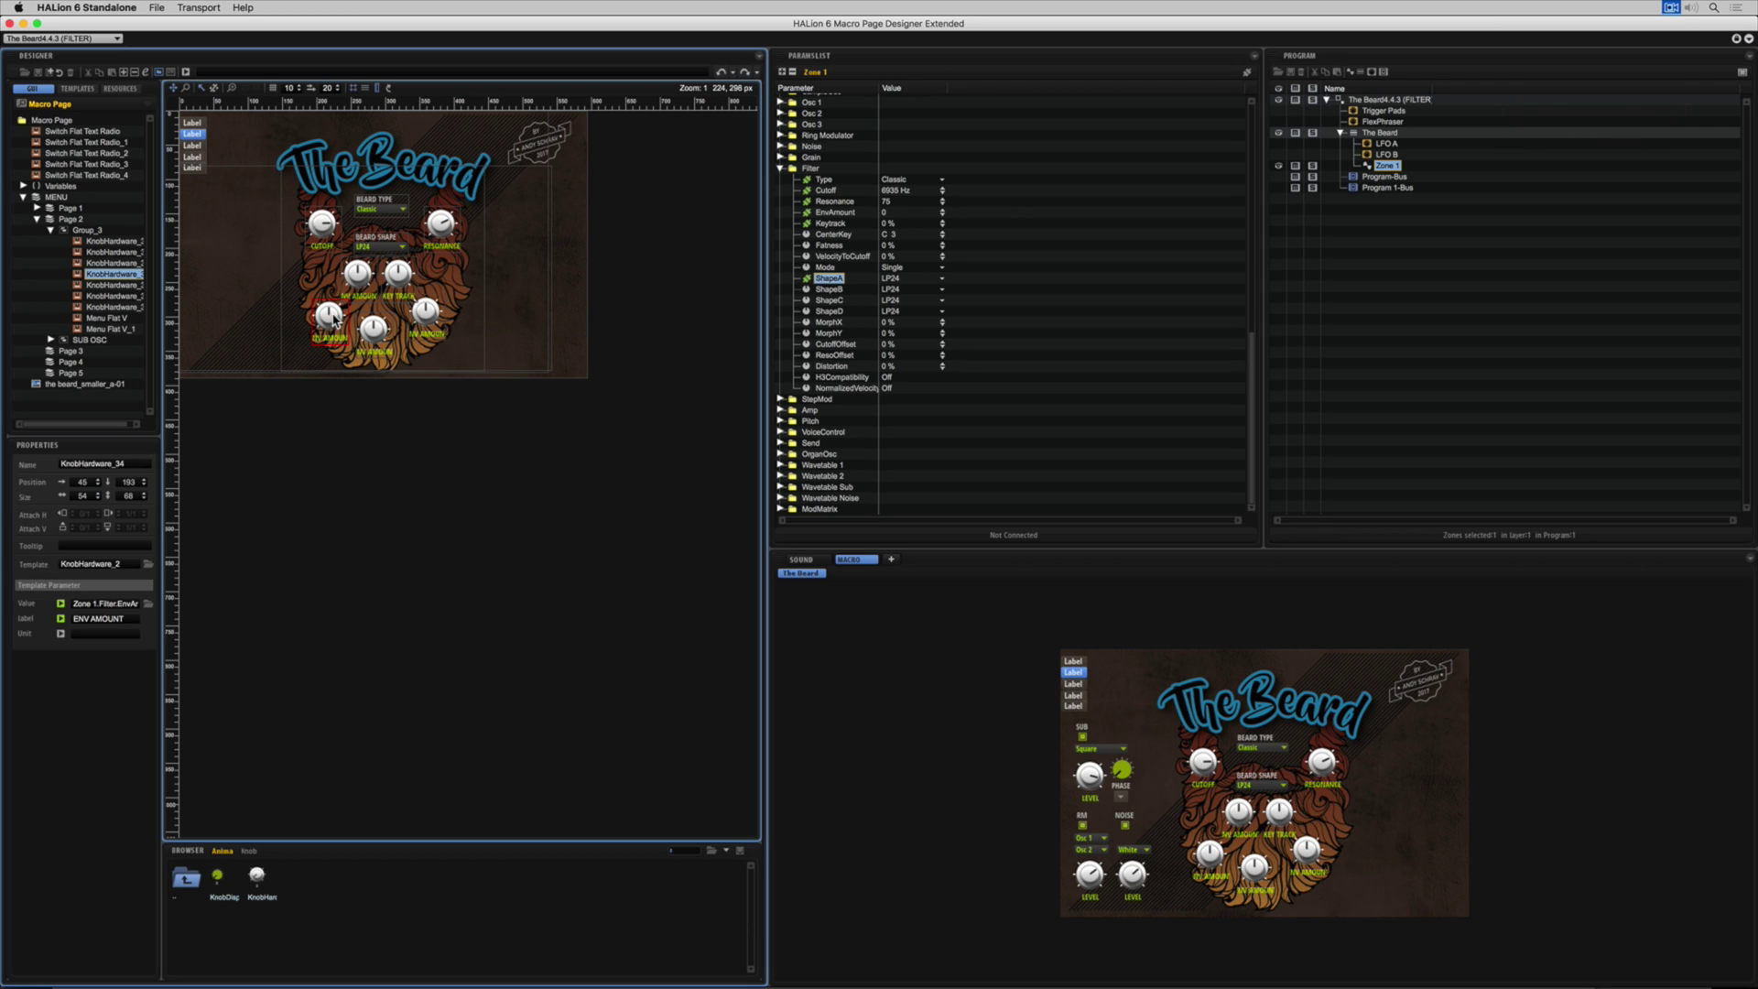
pyautogui.click(425, 312)
pyautogui.click(128, 482)
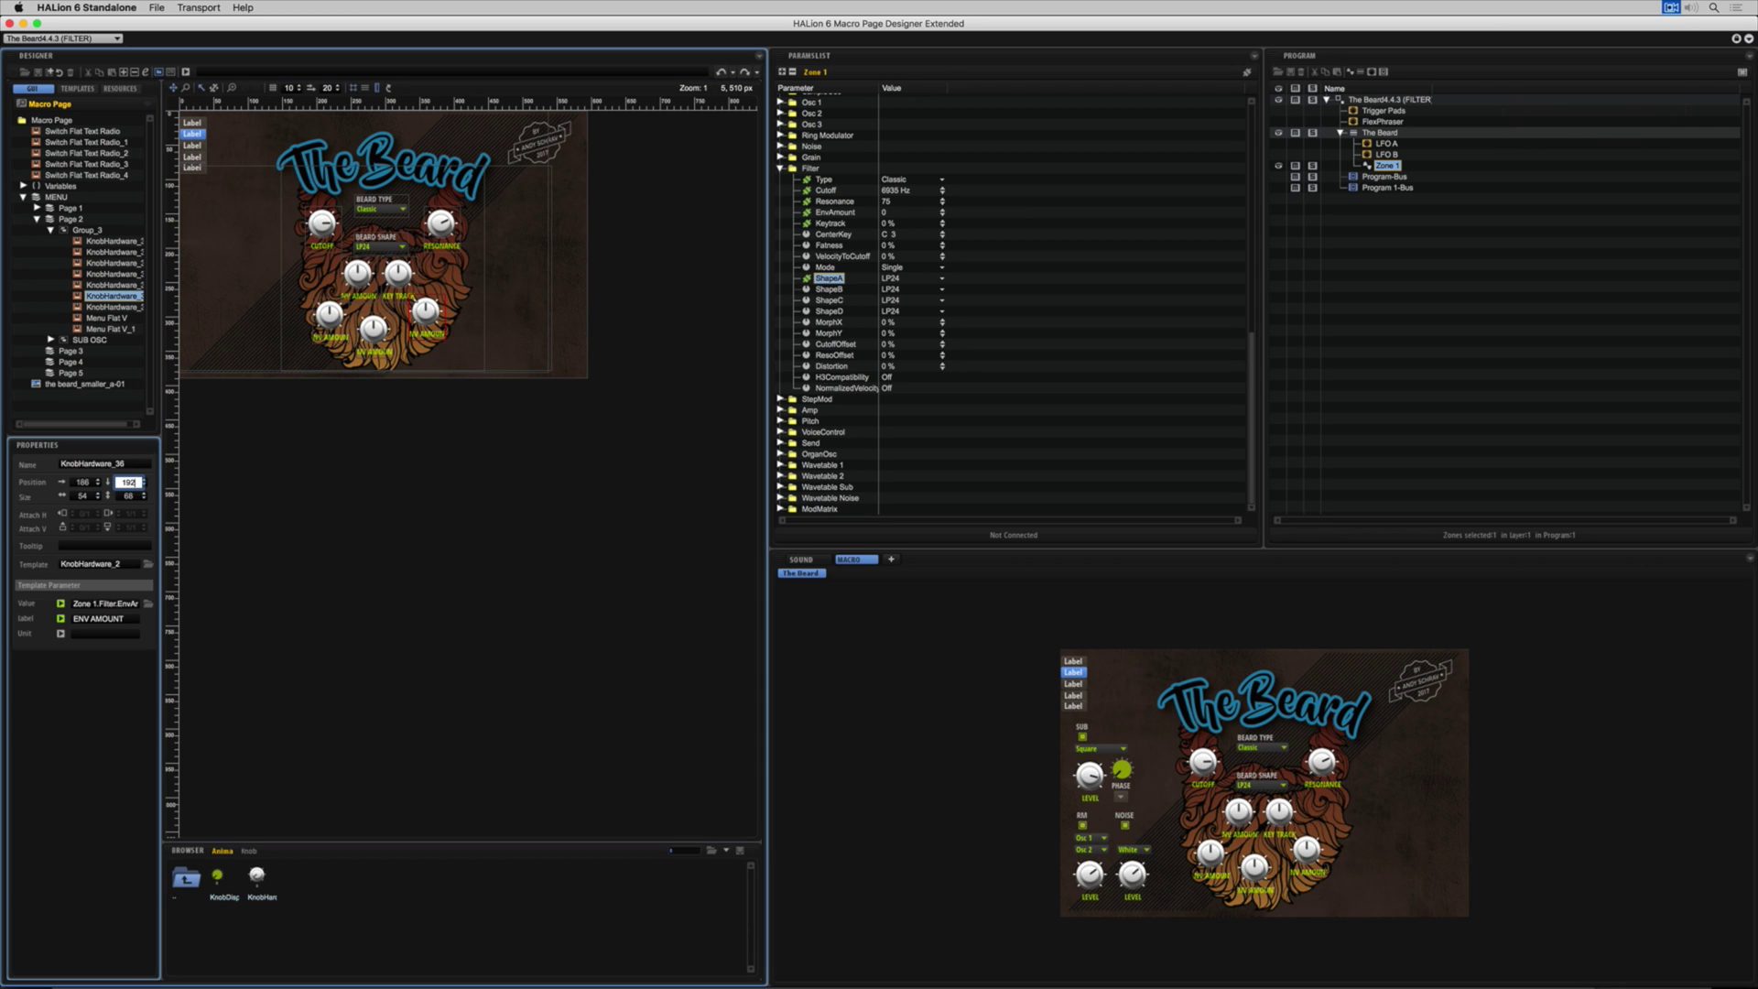
# - Label the three lower knobs LEVEL, KEY FOLLOW and PAN, from left to right
pyautogui.click(329, 315)
pyautogui.click(105, 619)
pyautogui.write('LEVEL')
pyautogui.press('Return')
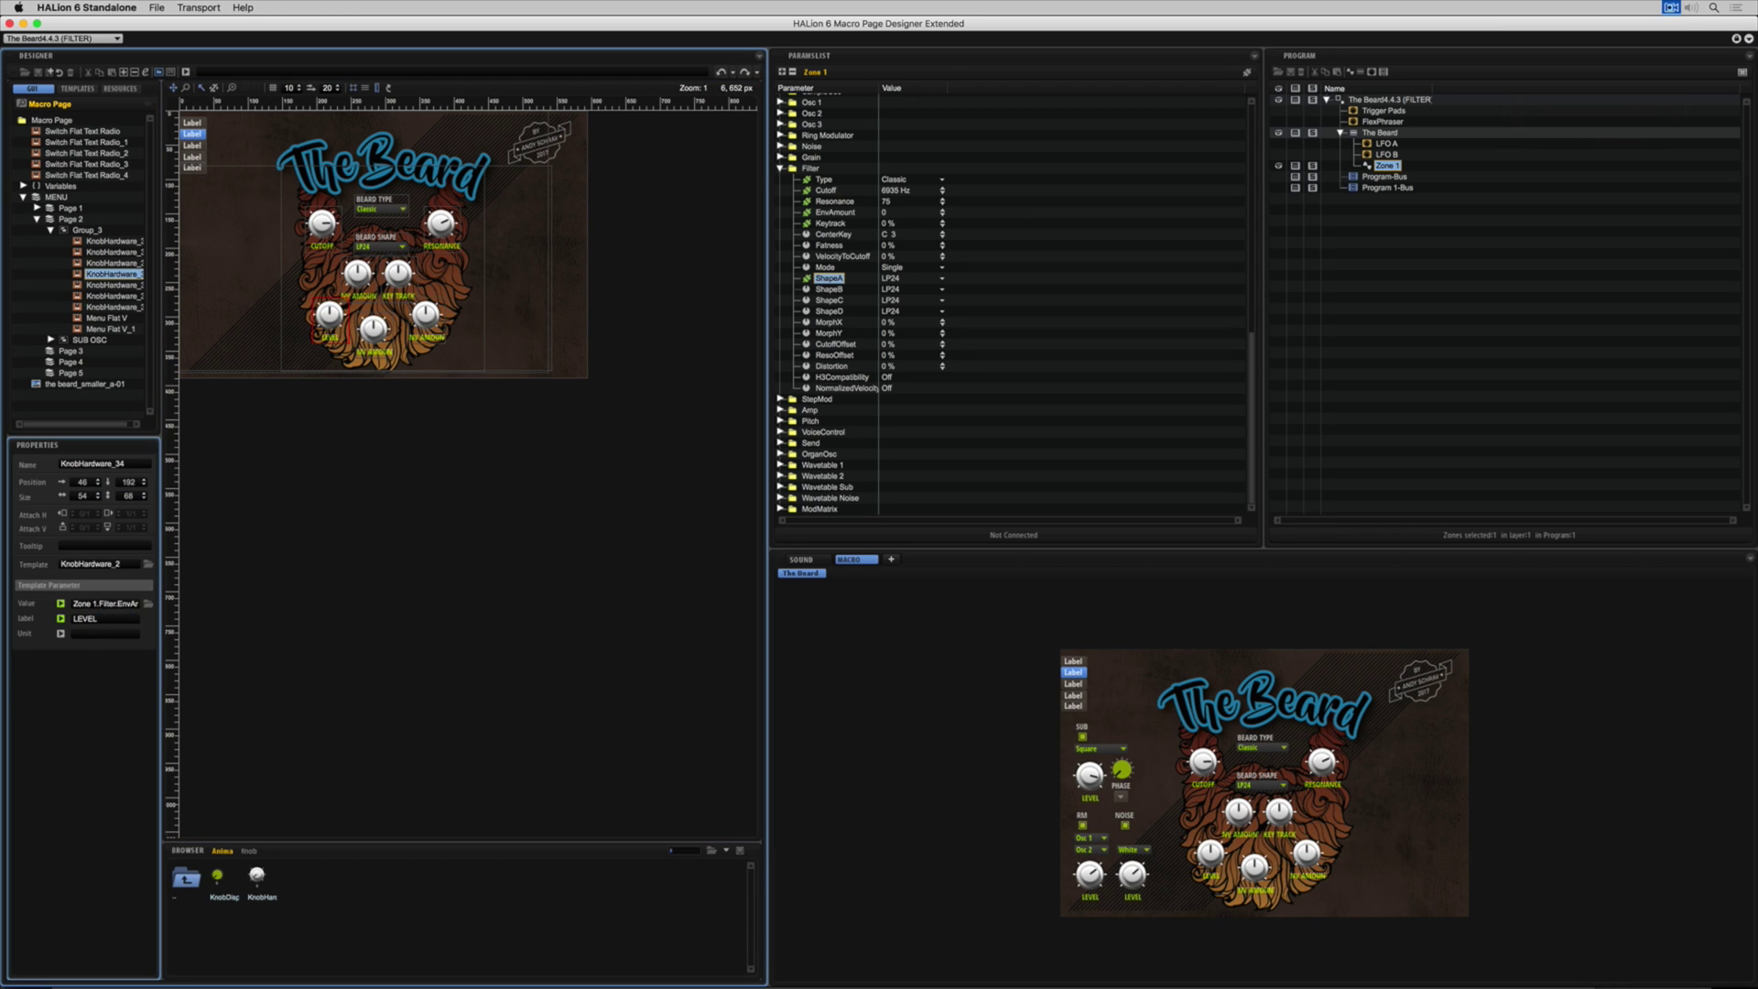
pyautogui.click(371, 358)
pyautogui.click(105, 618)
pyautogui.write('KEY FOLLOW')
pyautogui.press('Return')
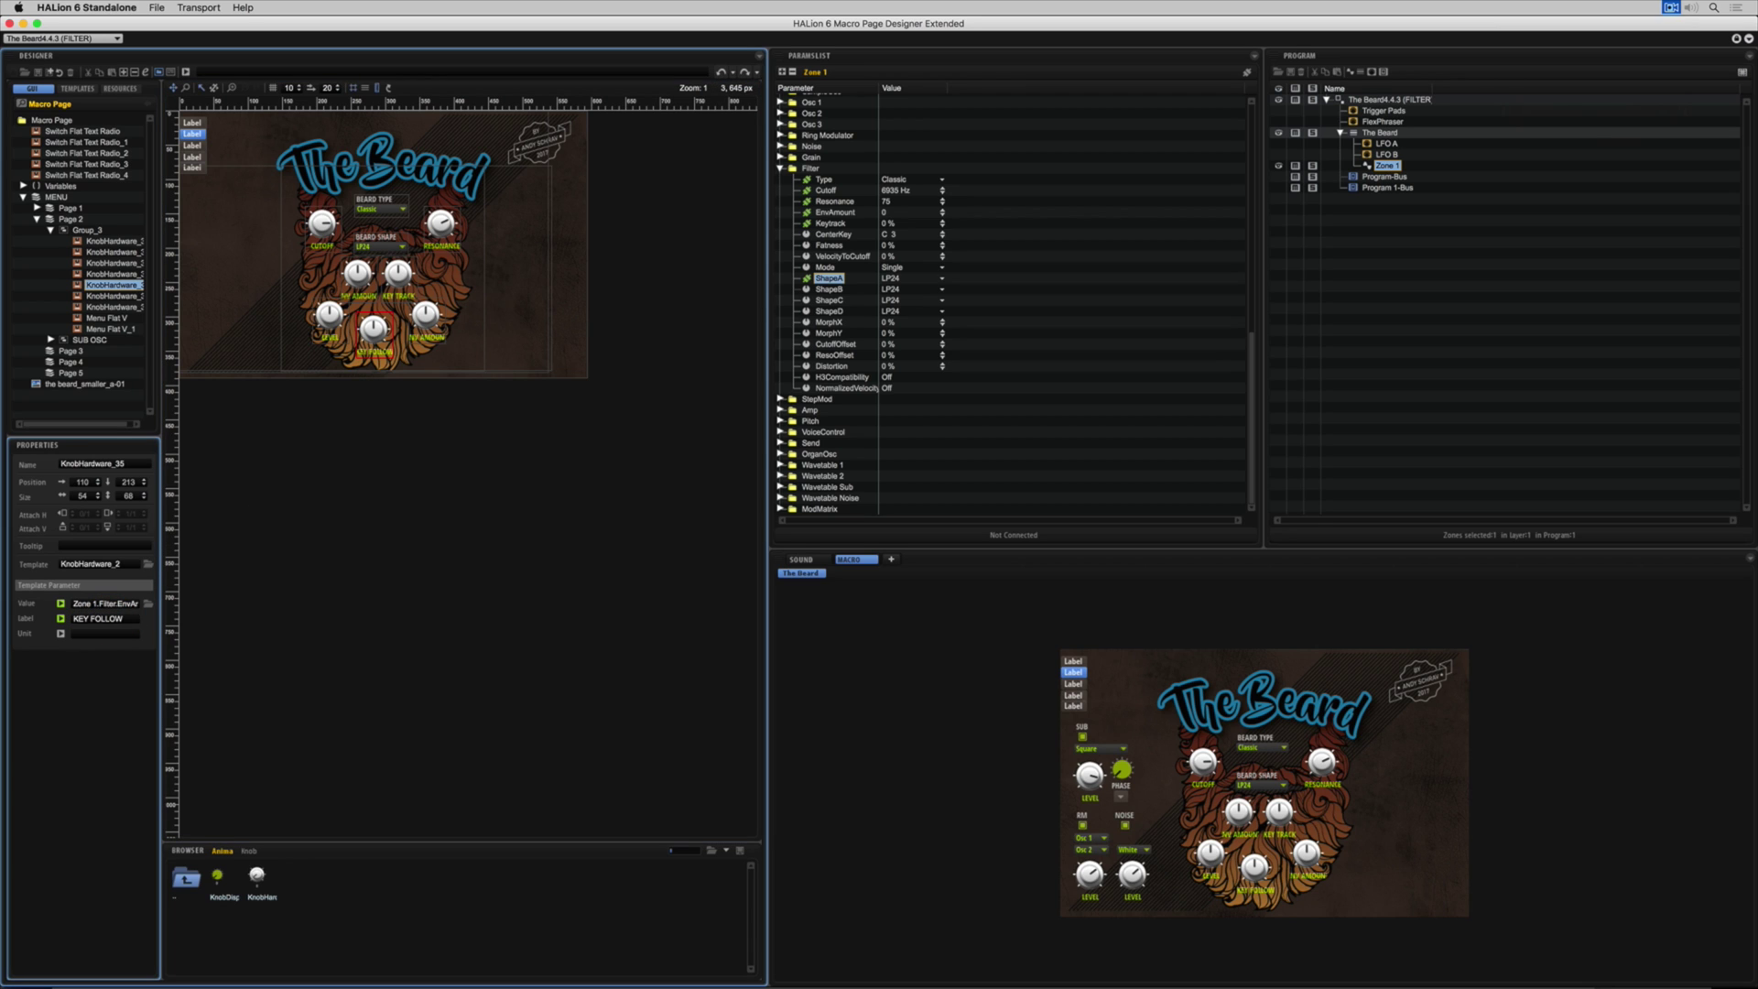
pyautogui.click(424, 315)
pyautogui.click(105, 618)
pyautogui.write('PAN')
pyautogui.press('Return')
# - Connect the LEVEL, KEY FOLLOW and PAN knobs to Zone 1's Amp parameters Level, LevelKeyFollow and Pan
pyautogui.click(780, 410)
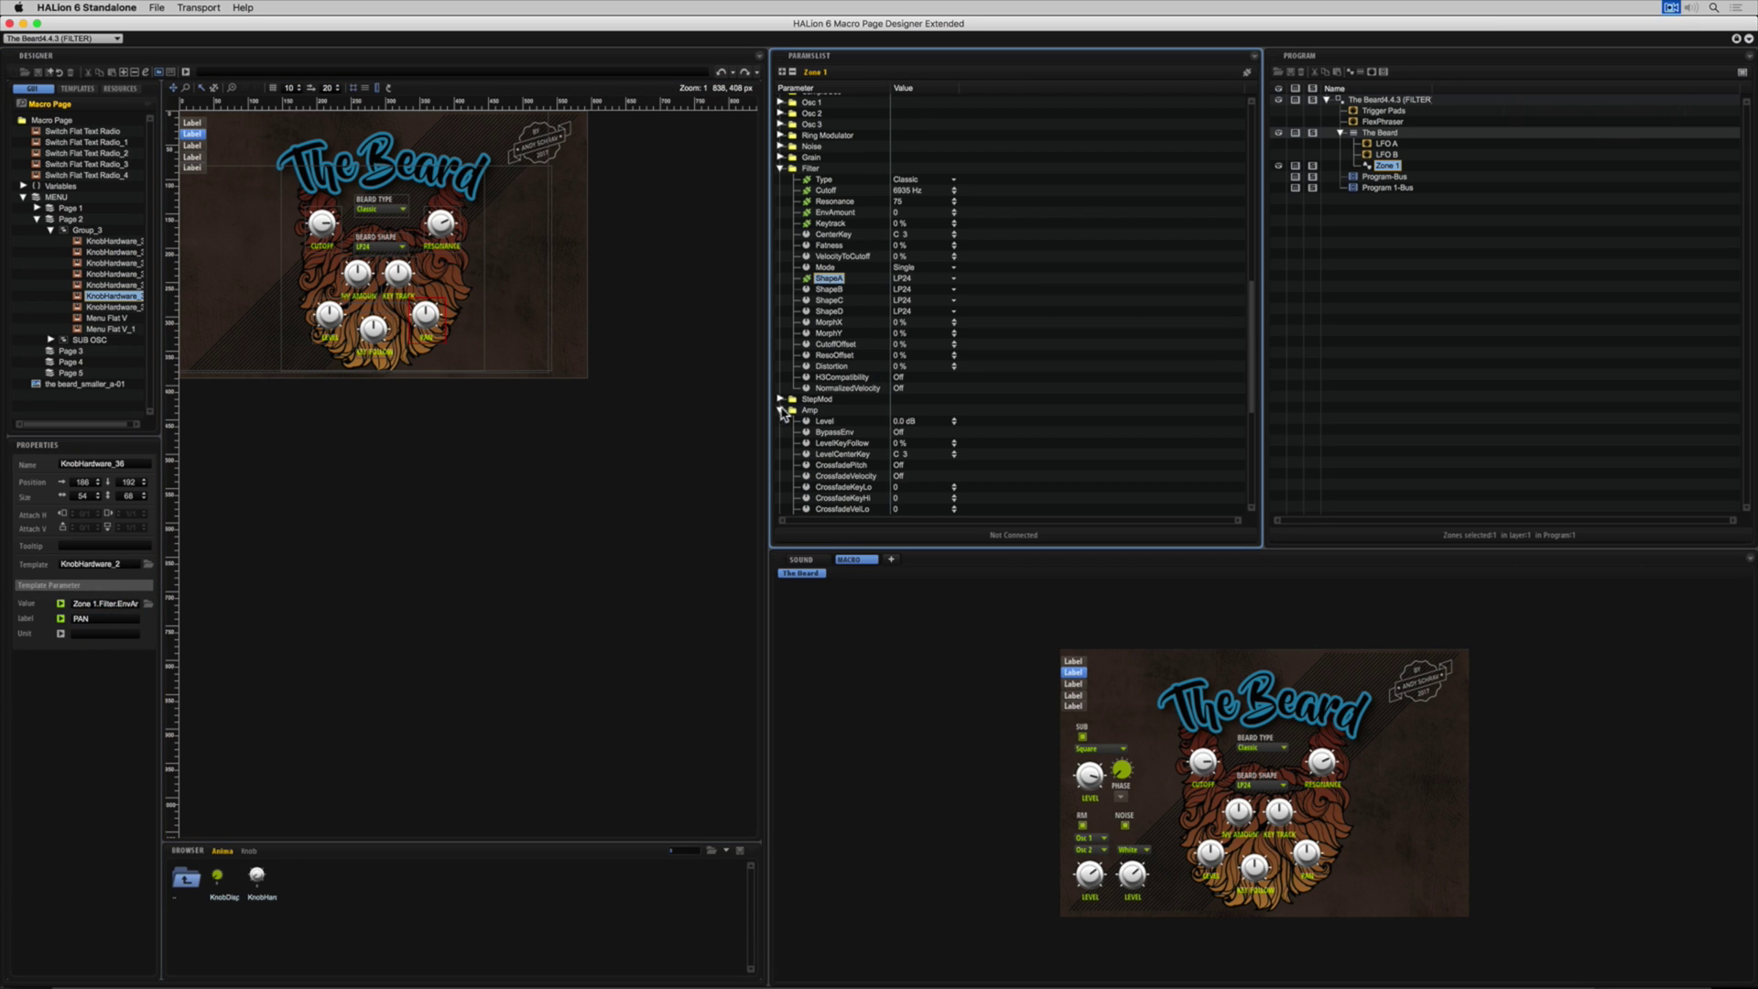
pyautogui.click(824, 422)
pyautogui.moveTo(827, 421); pyautogui.dragTo(374, 330)
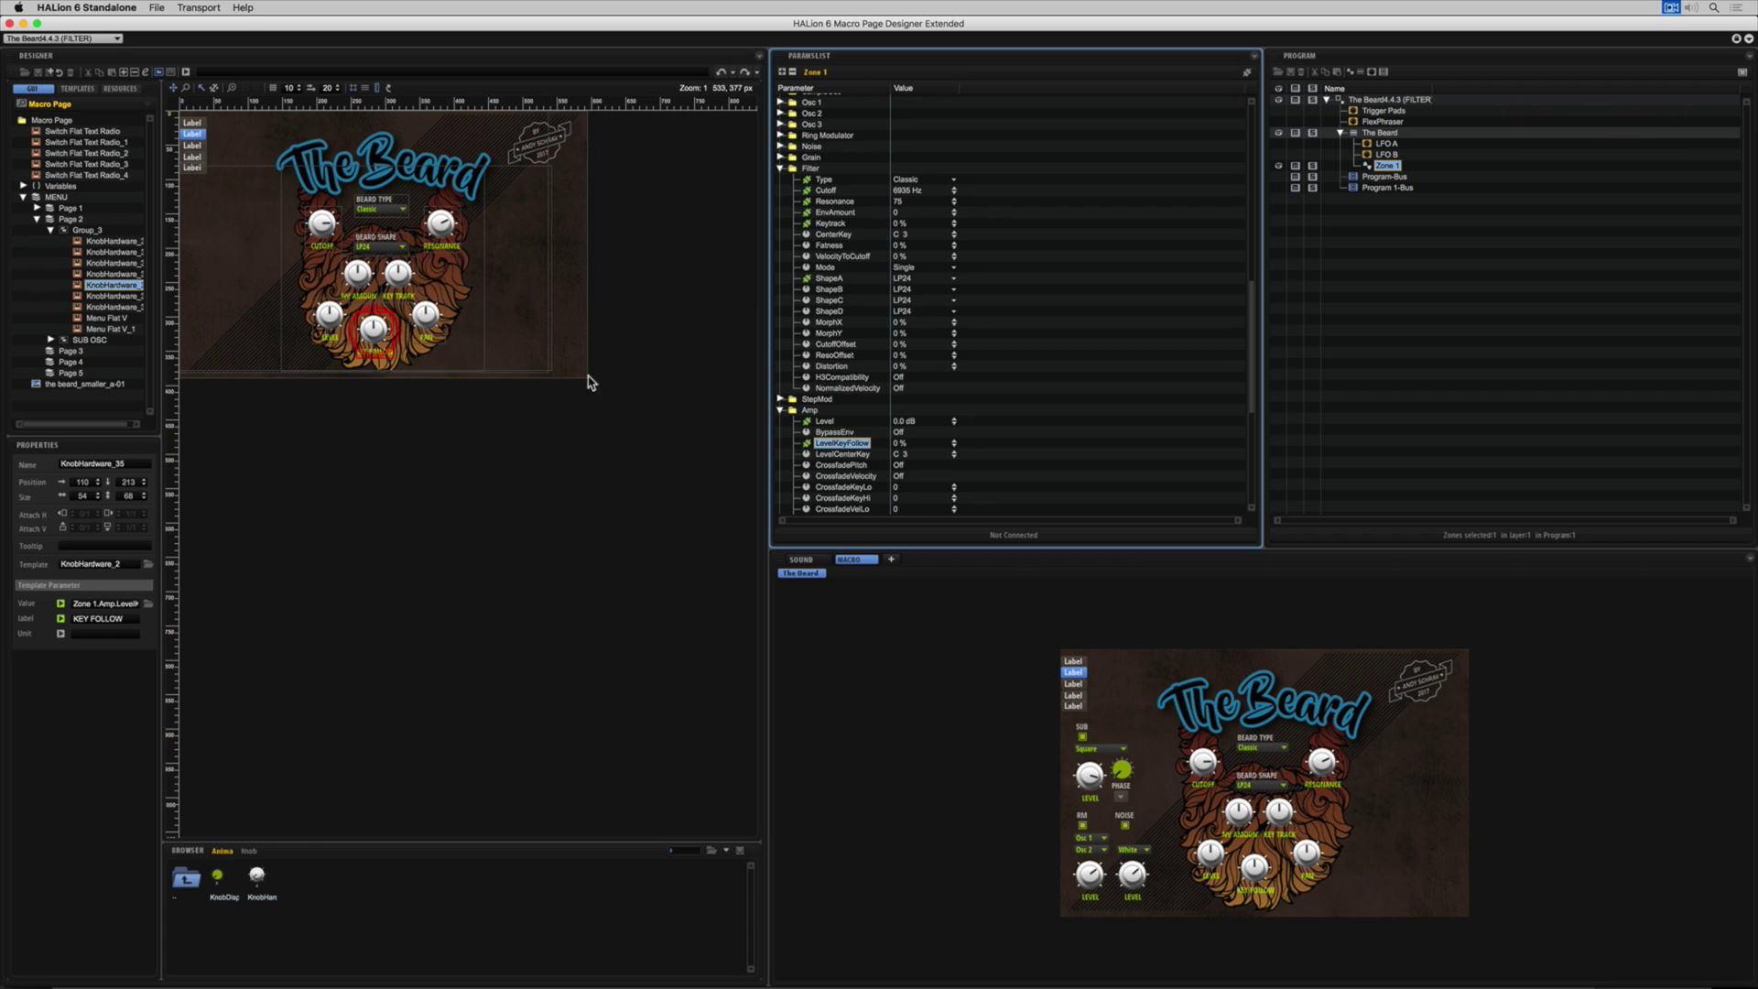
pyautogui.scroll(-5, 837, 458)
pyautogui.moveTo(822, 439); pyautogui.dragTo(432, 313)
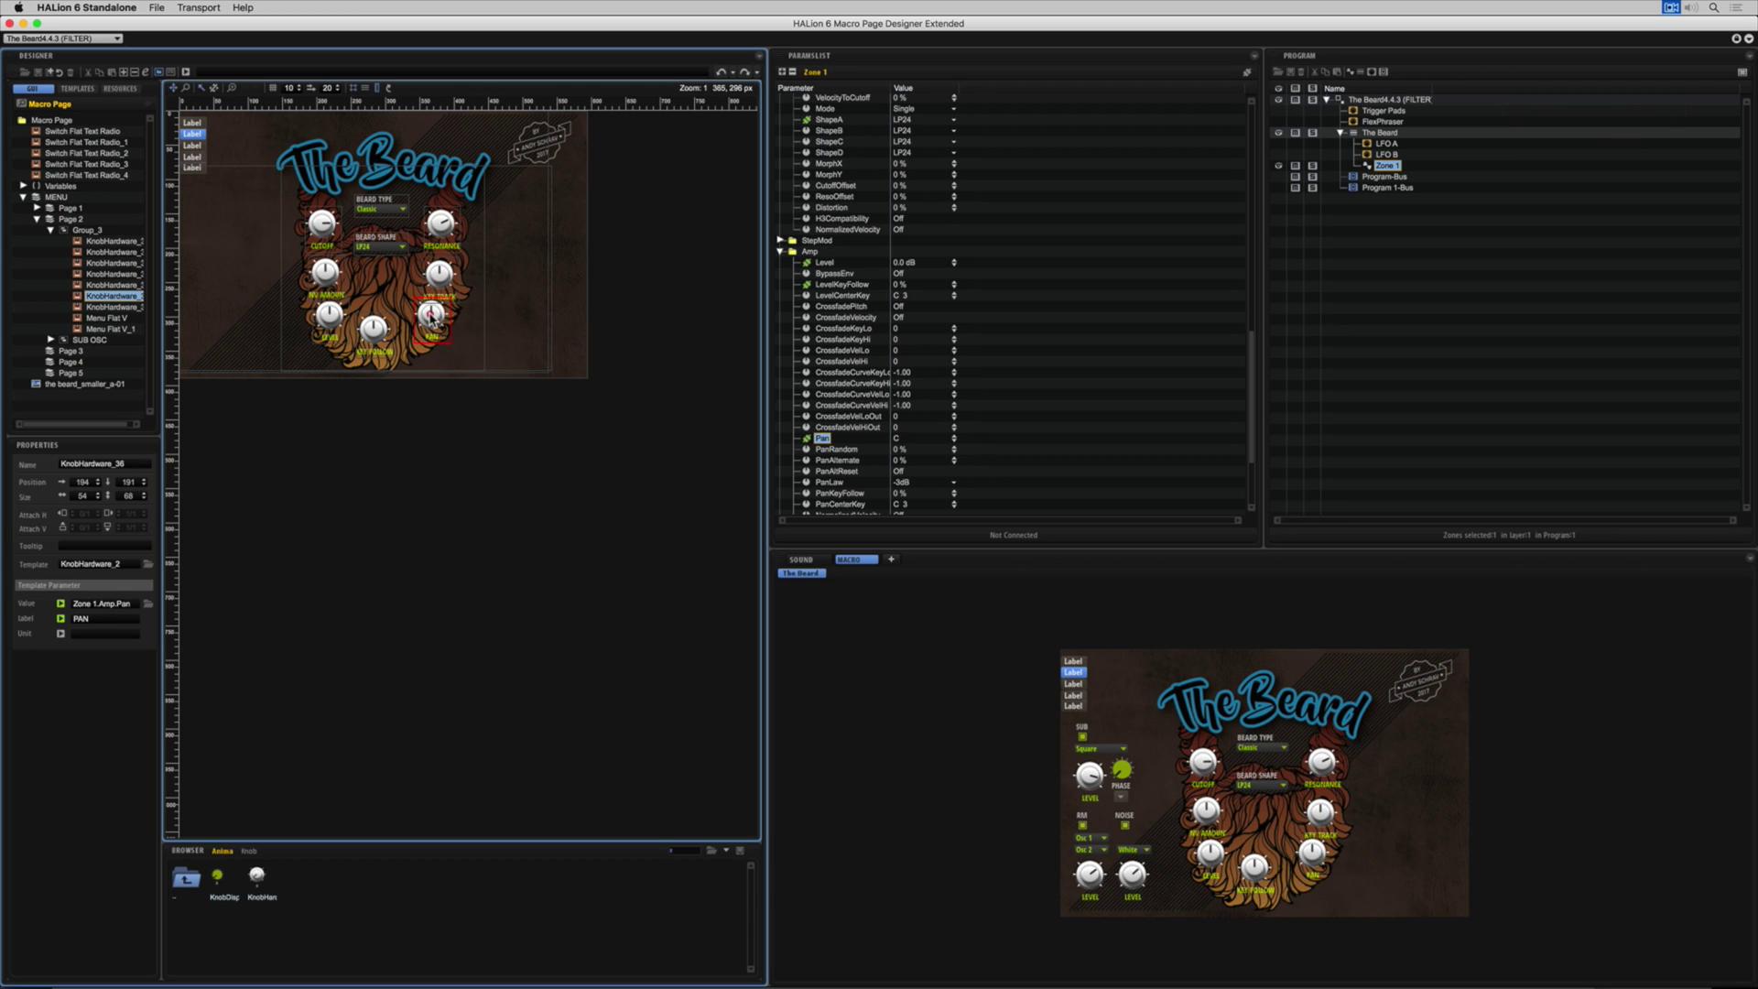
# - Connect a copy of the PAN knob in the beard's centre to the Pitch EnvAmount parameter and label it PITCH ENV
pyautogui.scroll(-3, 833, 365)
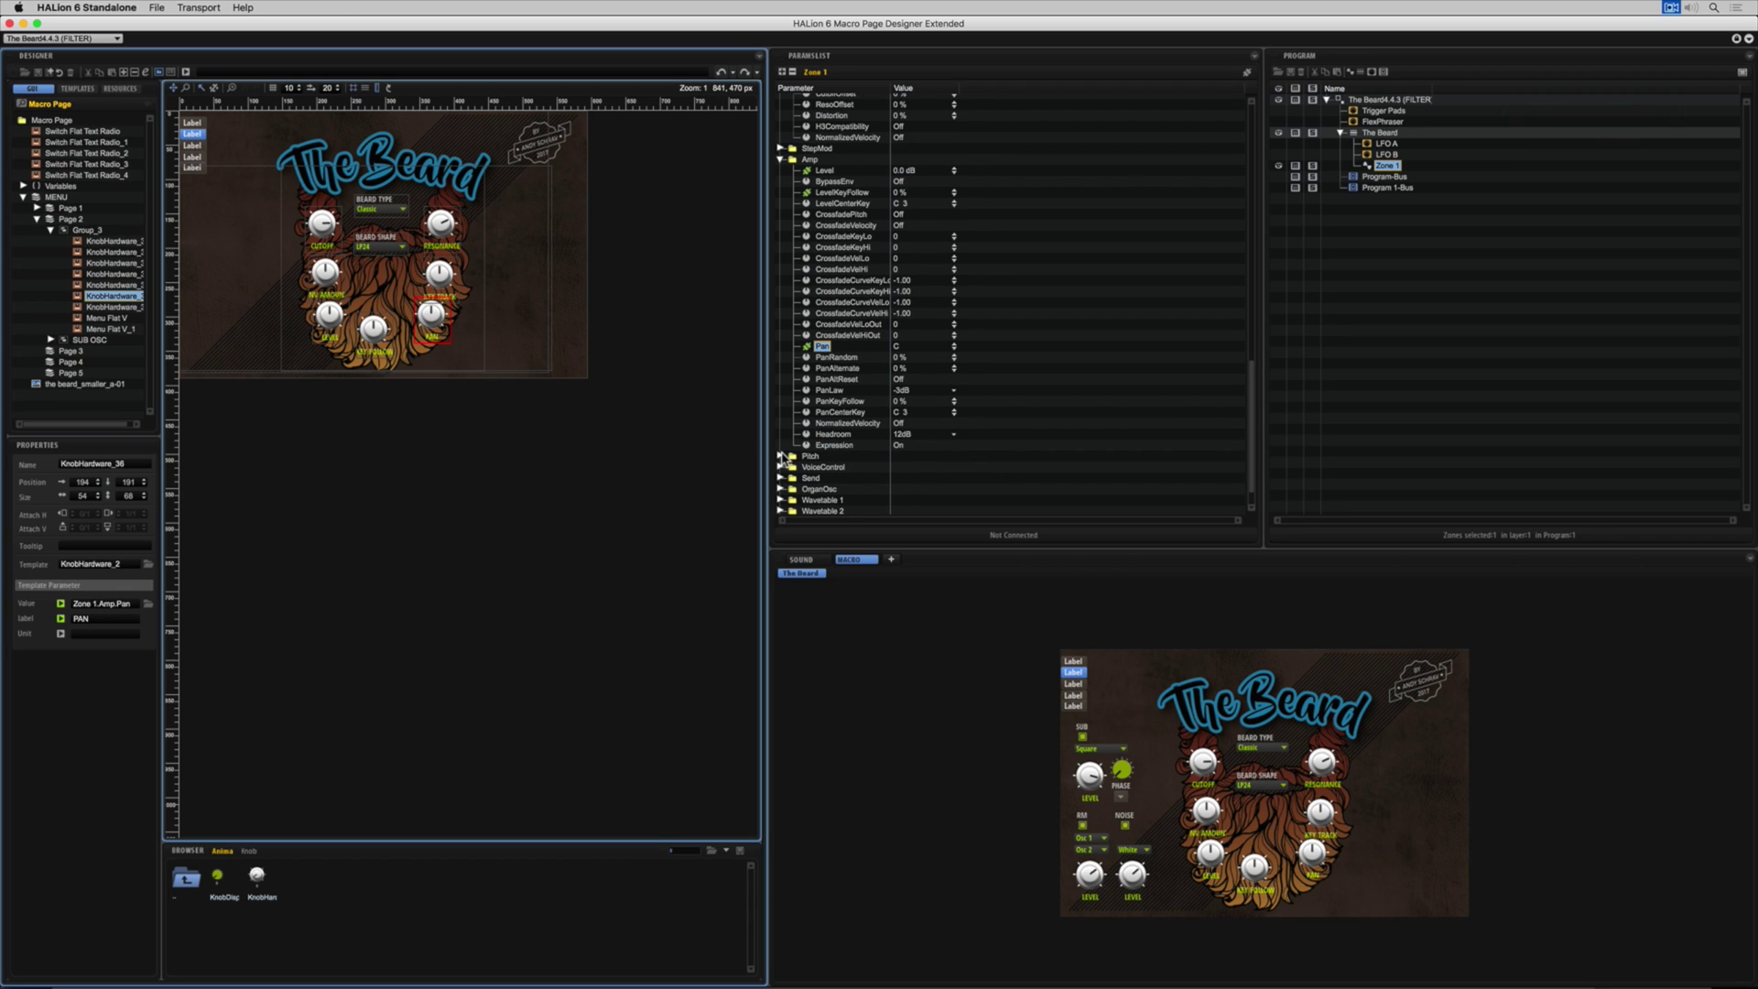
pyautogui.click(895, 440)
pyautogui.scroll(-3, 998, 438)
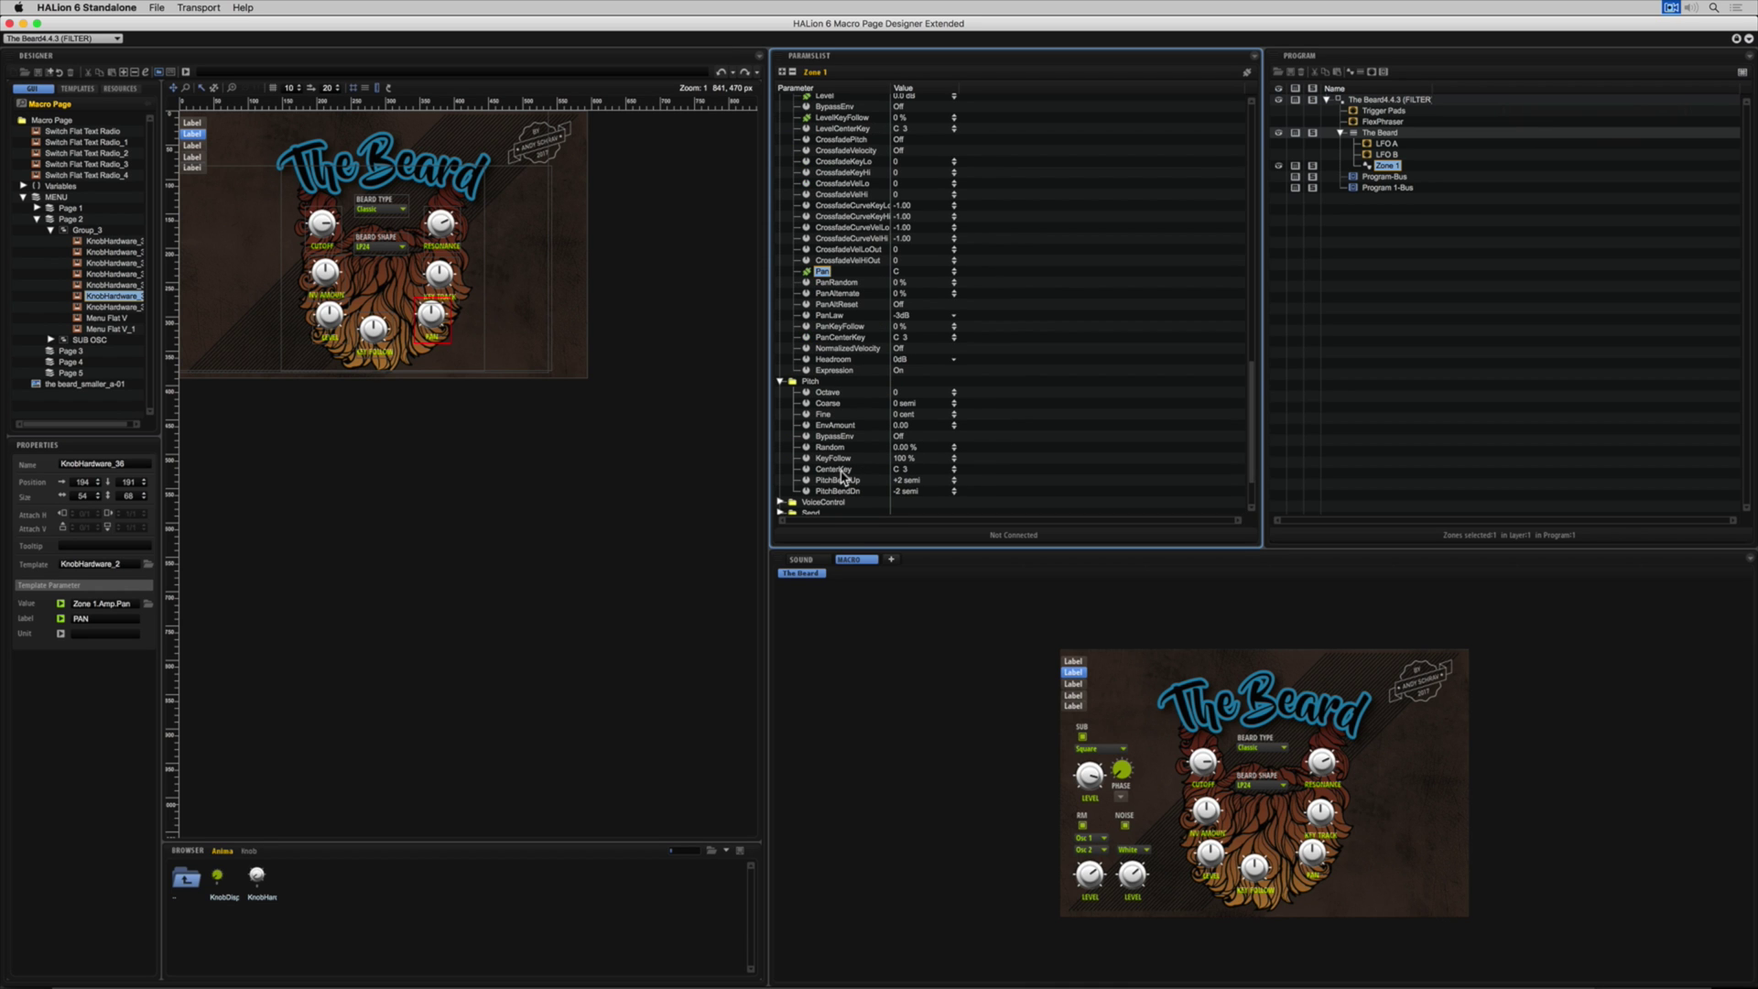
pyautogui.moveTo(835, 426); pyautogui.dragTo(378, 277)
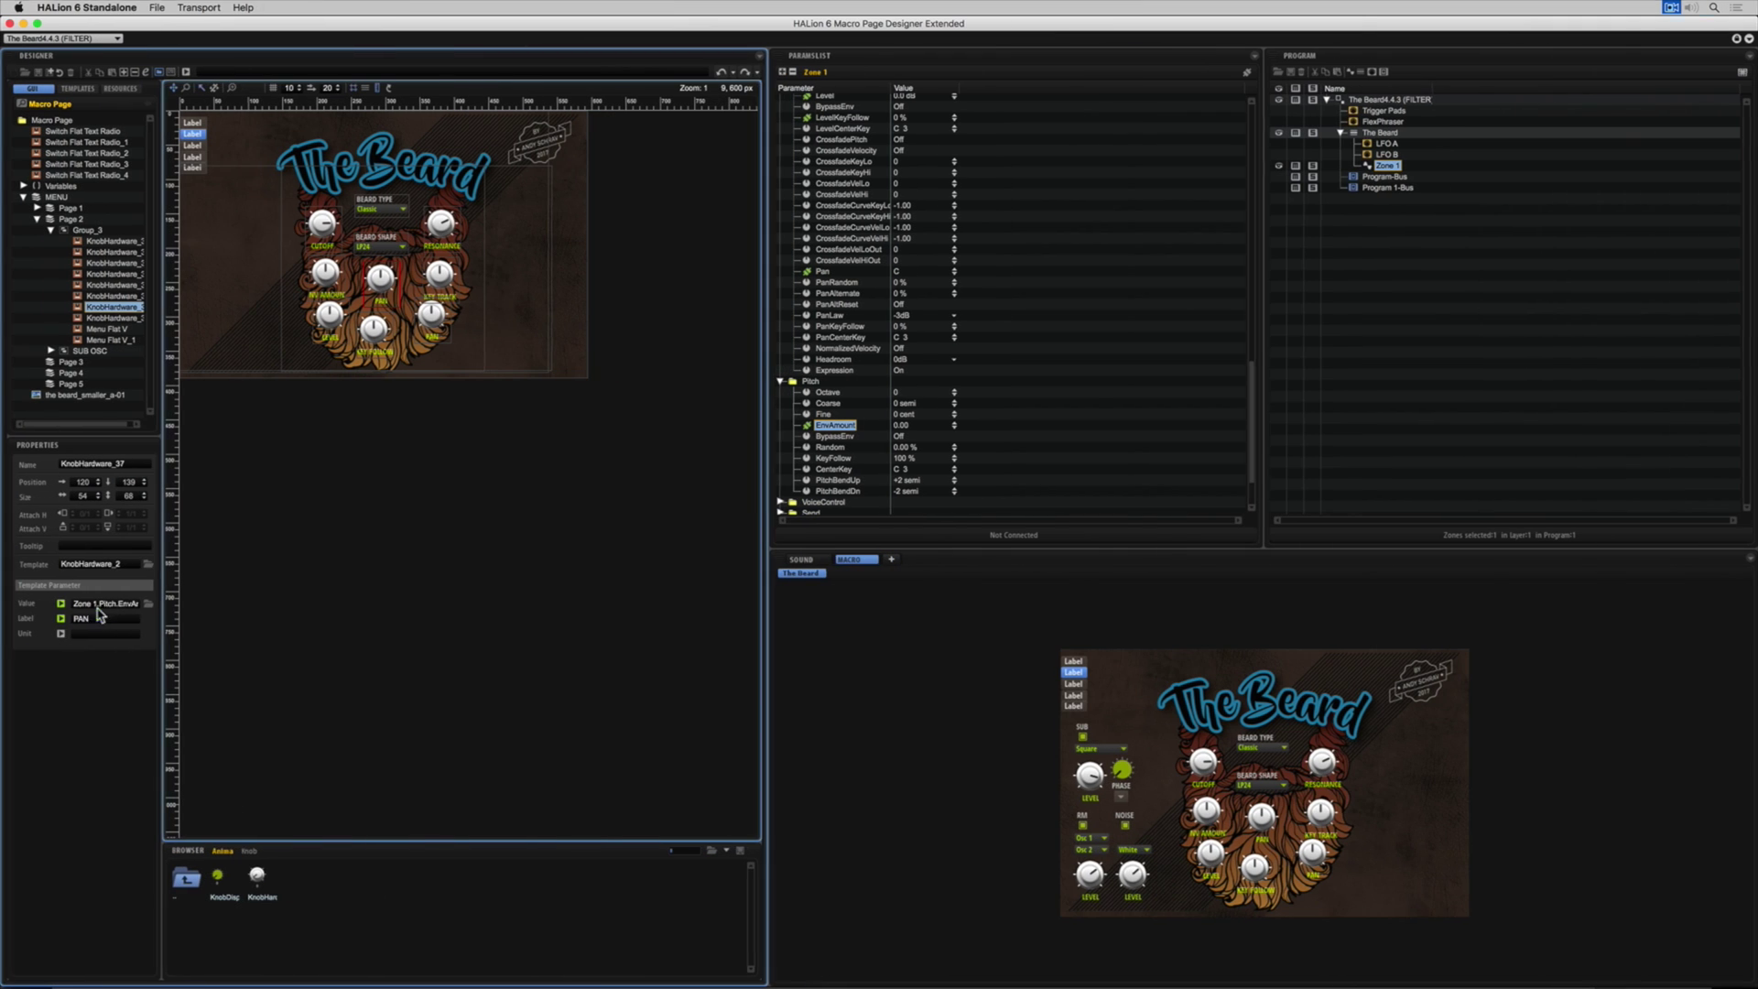
pyautogui.doubleClick(90, 618)
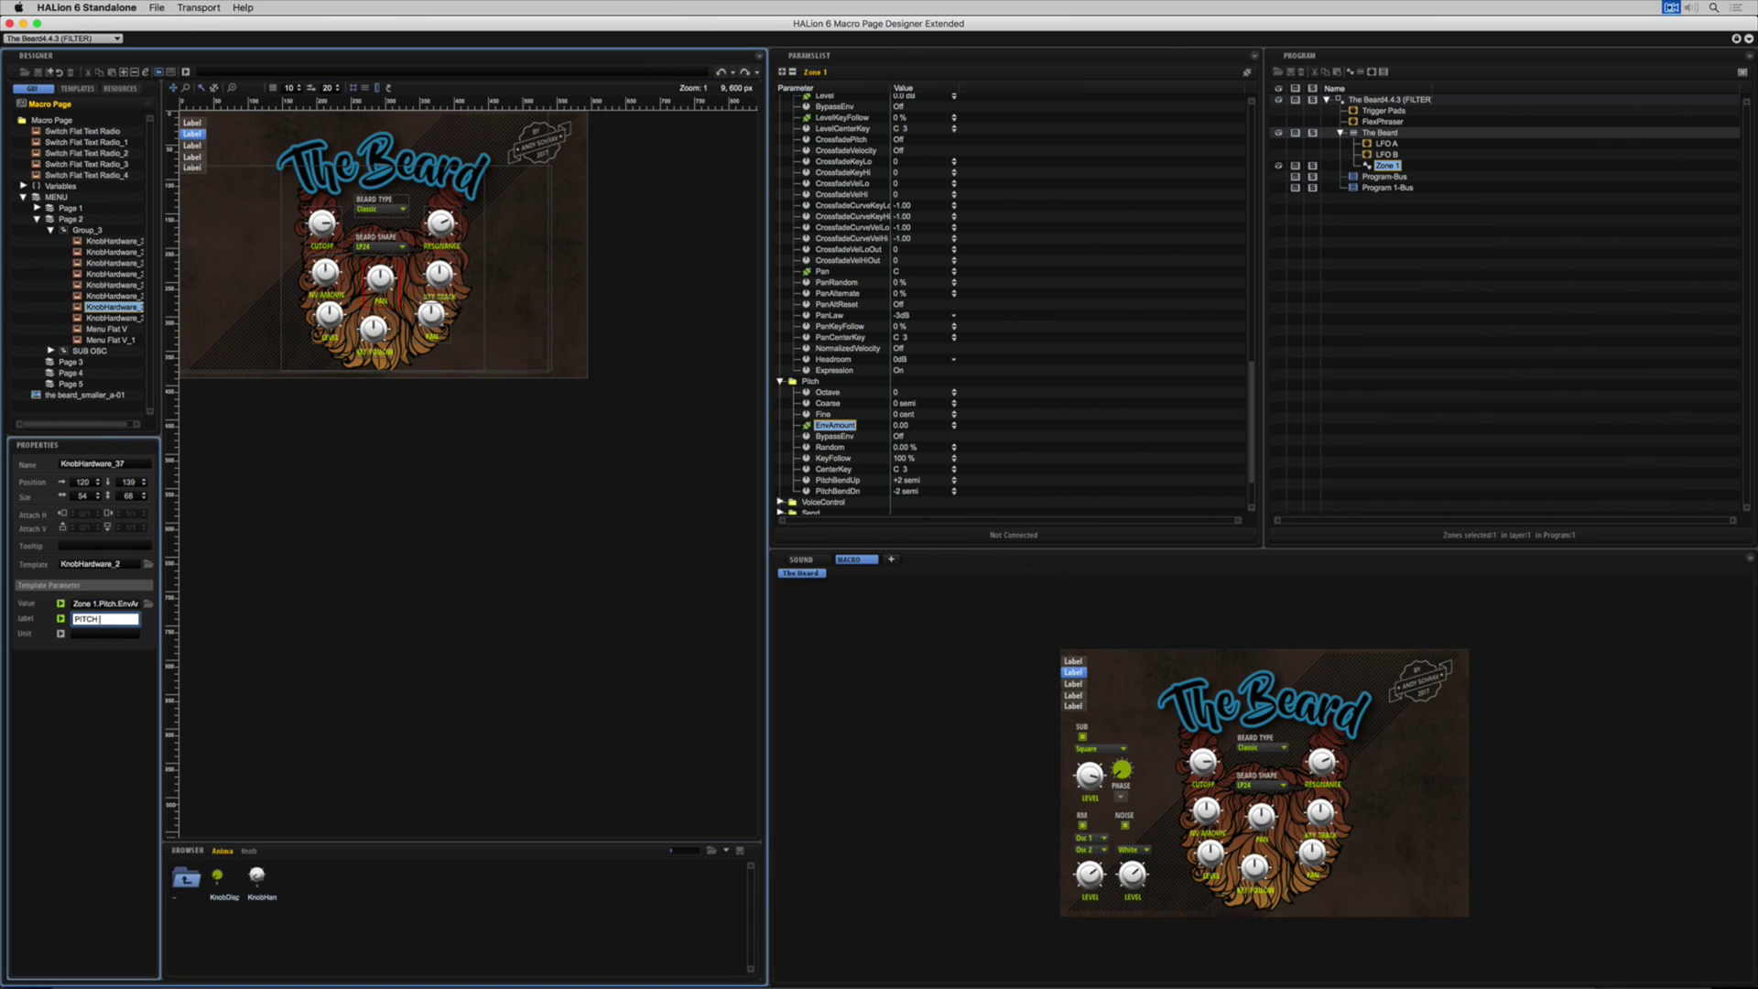
pyautogui.press('Return')
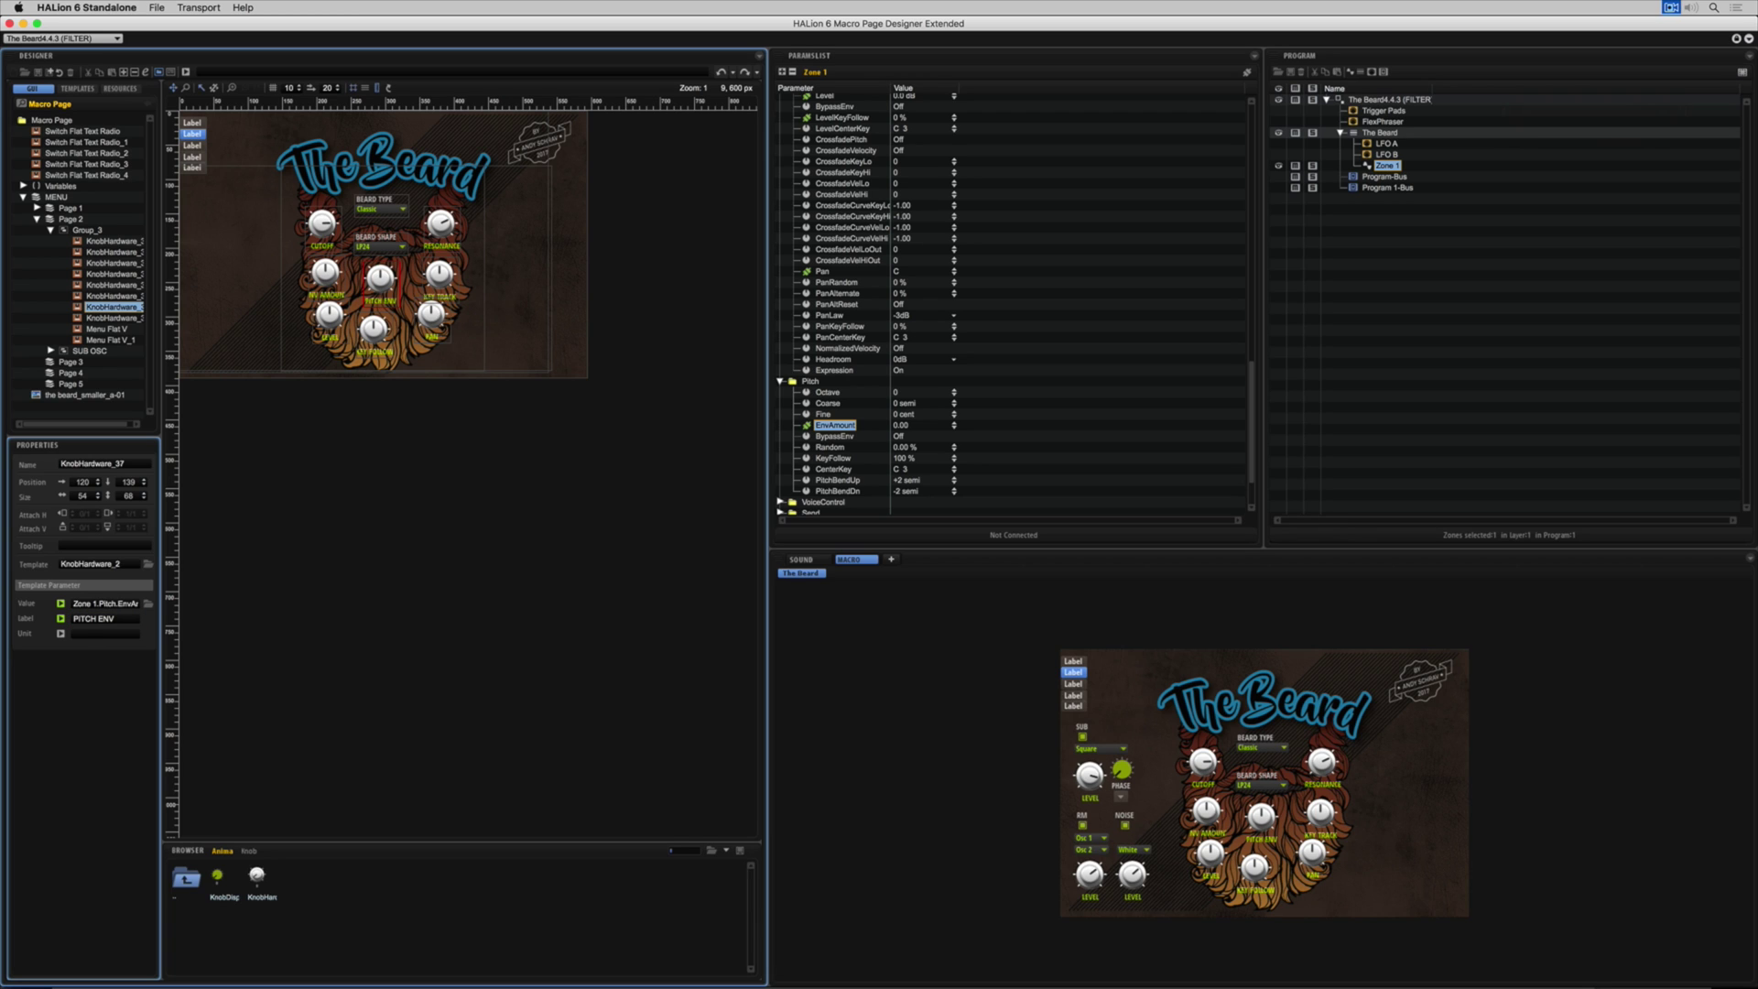
# - Move PITCH ENV and KEY FOLLOW slightly down and shift the LEVEL and PAN knobs inward to even out the layout
pyautogui.click(380, 280)
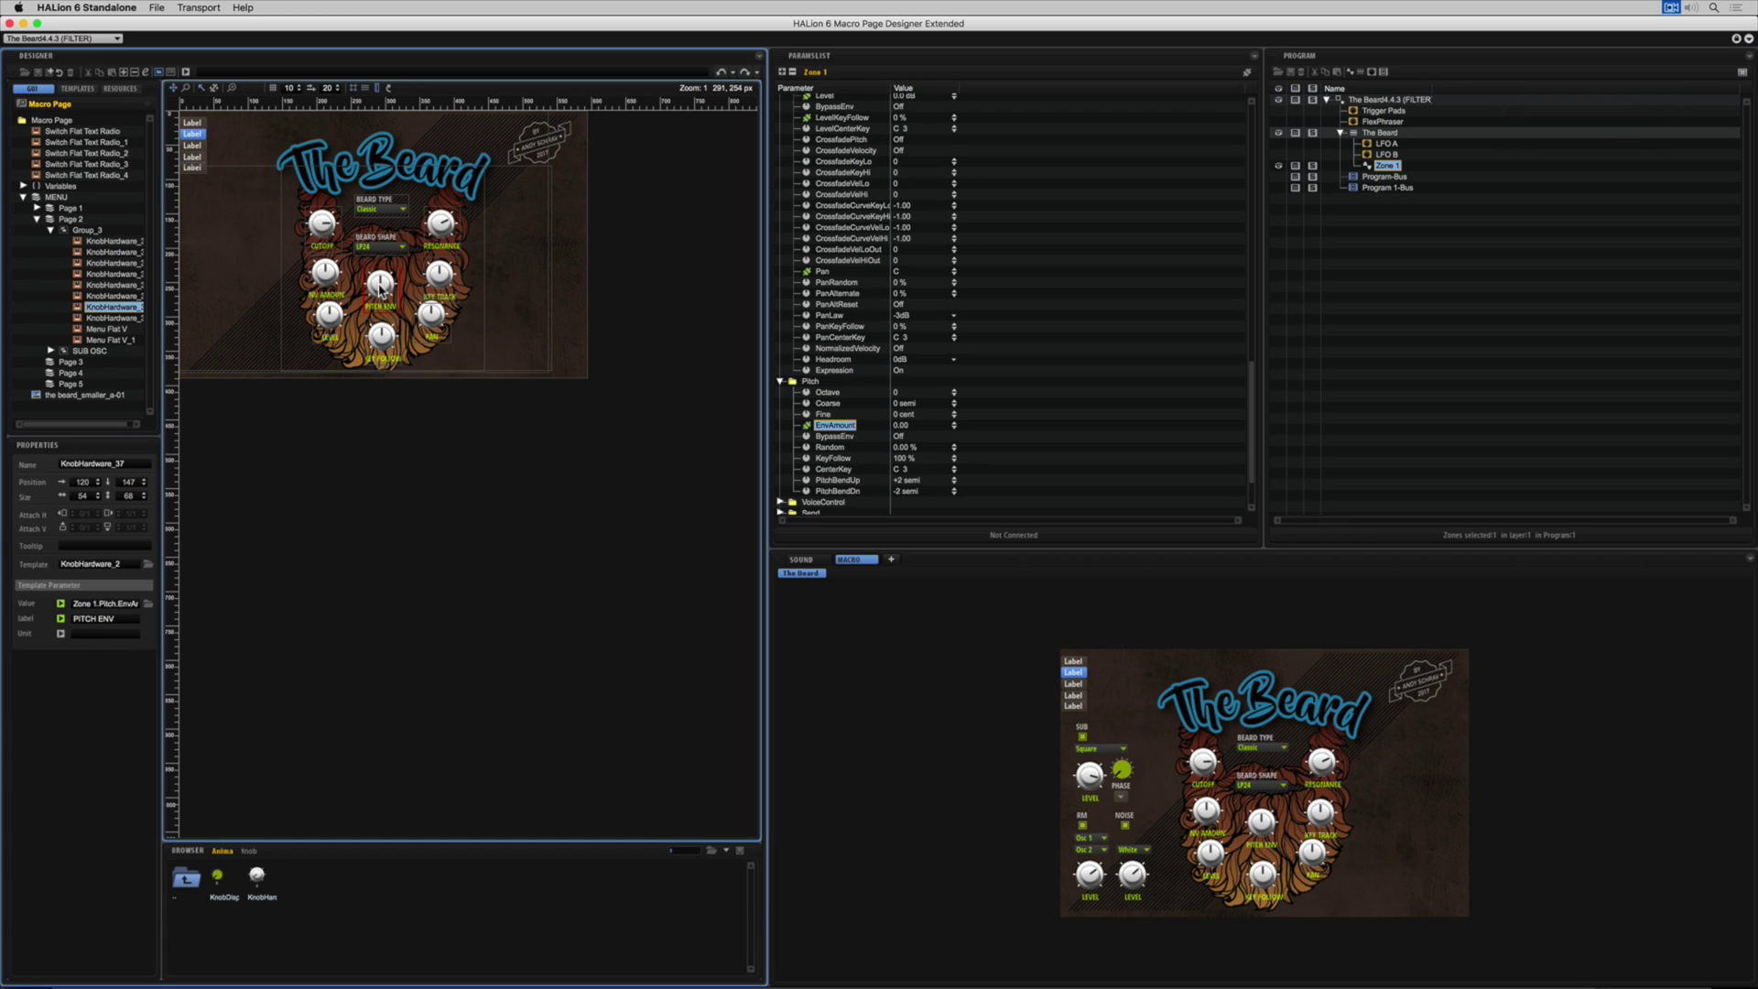
pyautogui.click(433, 321)
pyautogui.moveTo(432, 318); pyautogui.dragTo(428, 320)
pyautogui.moveTo(329, 313); pyautogui.dragTo(341, 318)
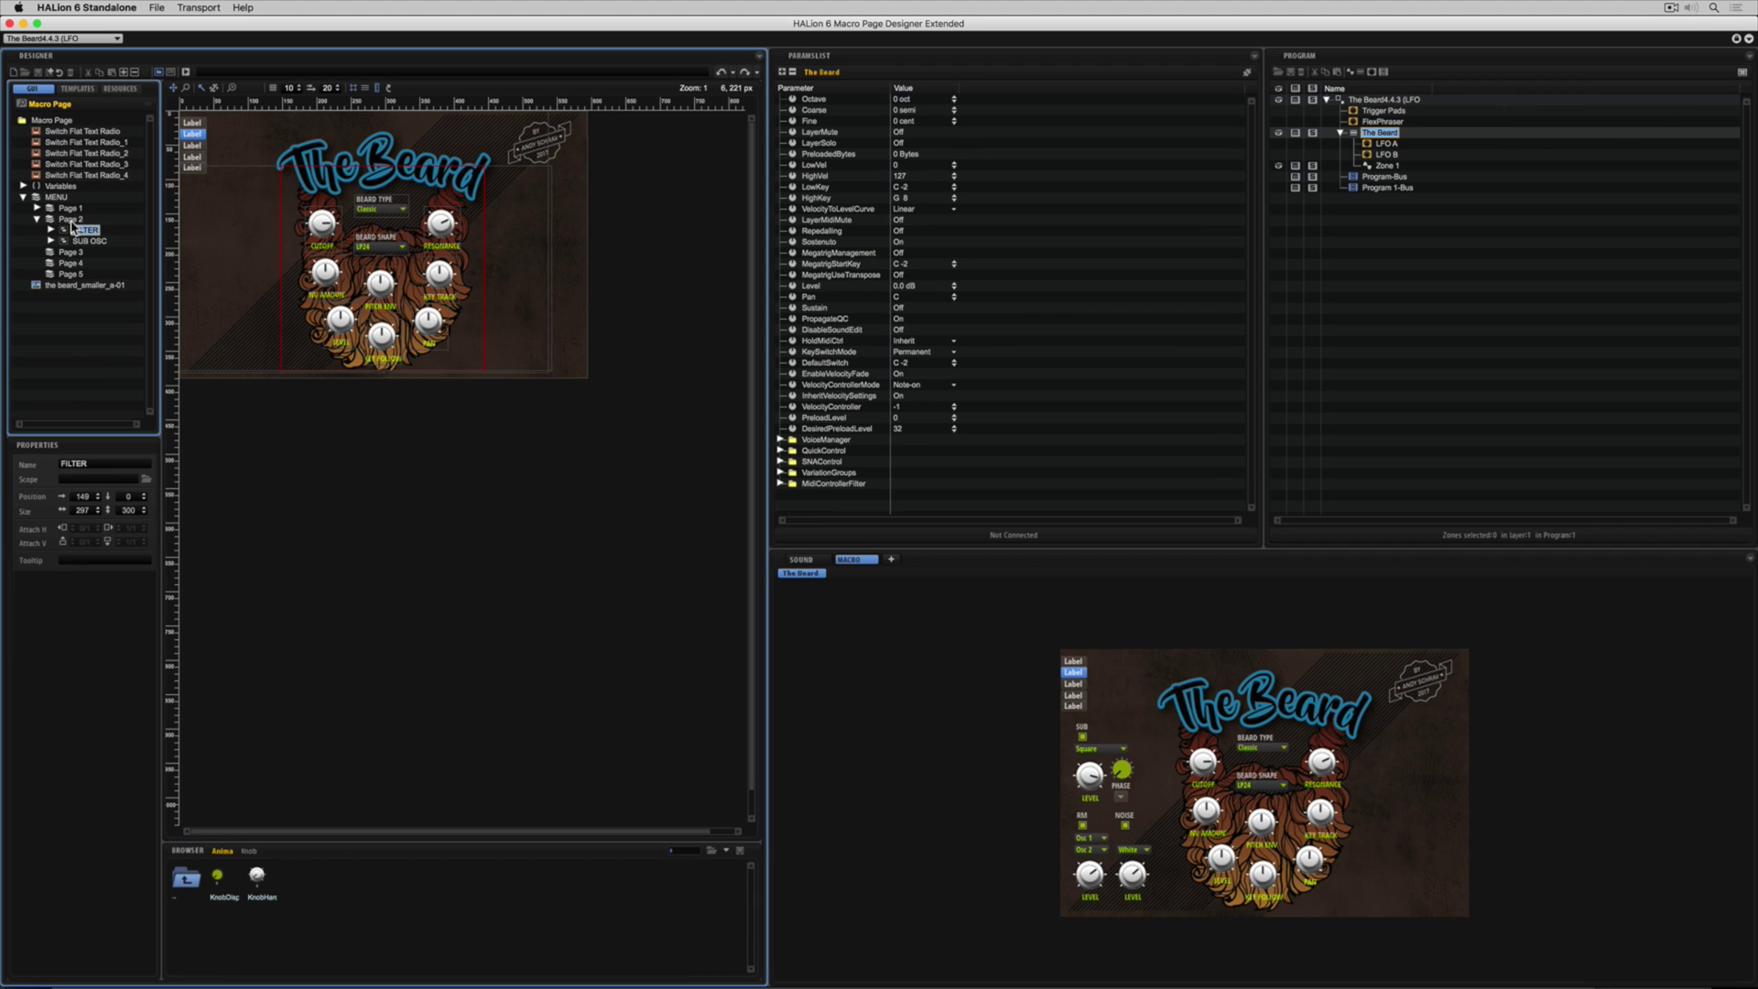
# - Create a new group on Page 2 and size it to about 160 x 302 over the area right of the beard
pyautogui.rightClick(74, 227)
pyautogui.moveTo(98, 342)
pyautogui.click(315, 480)
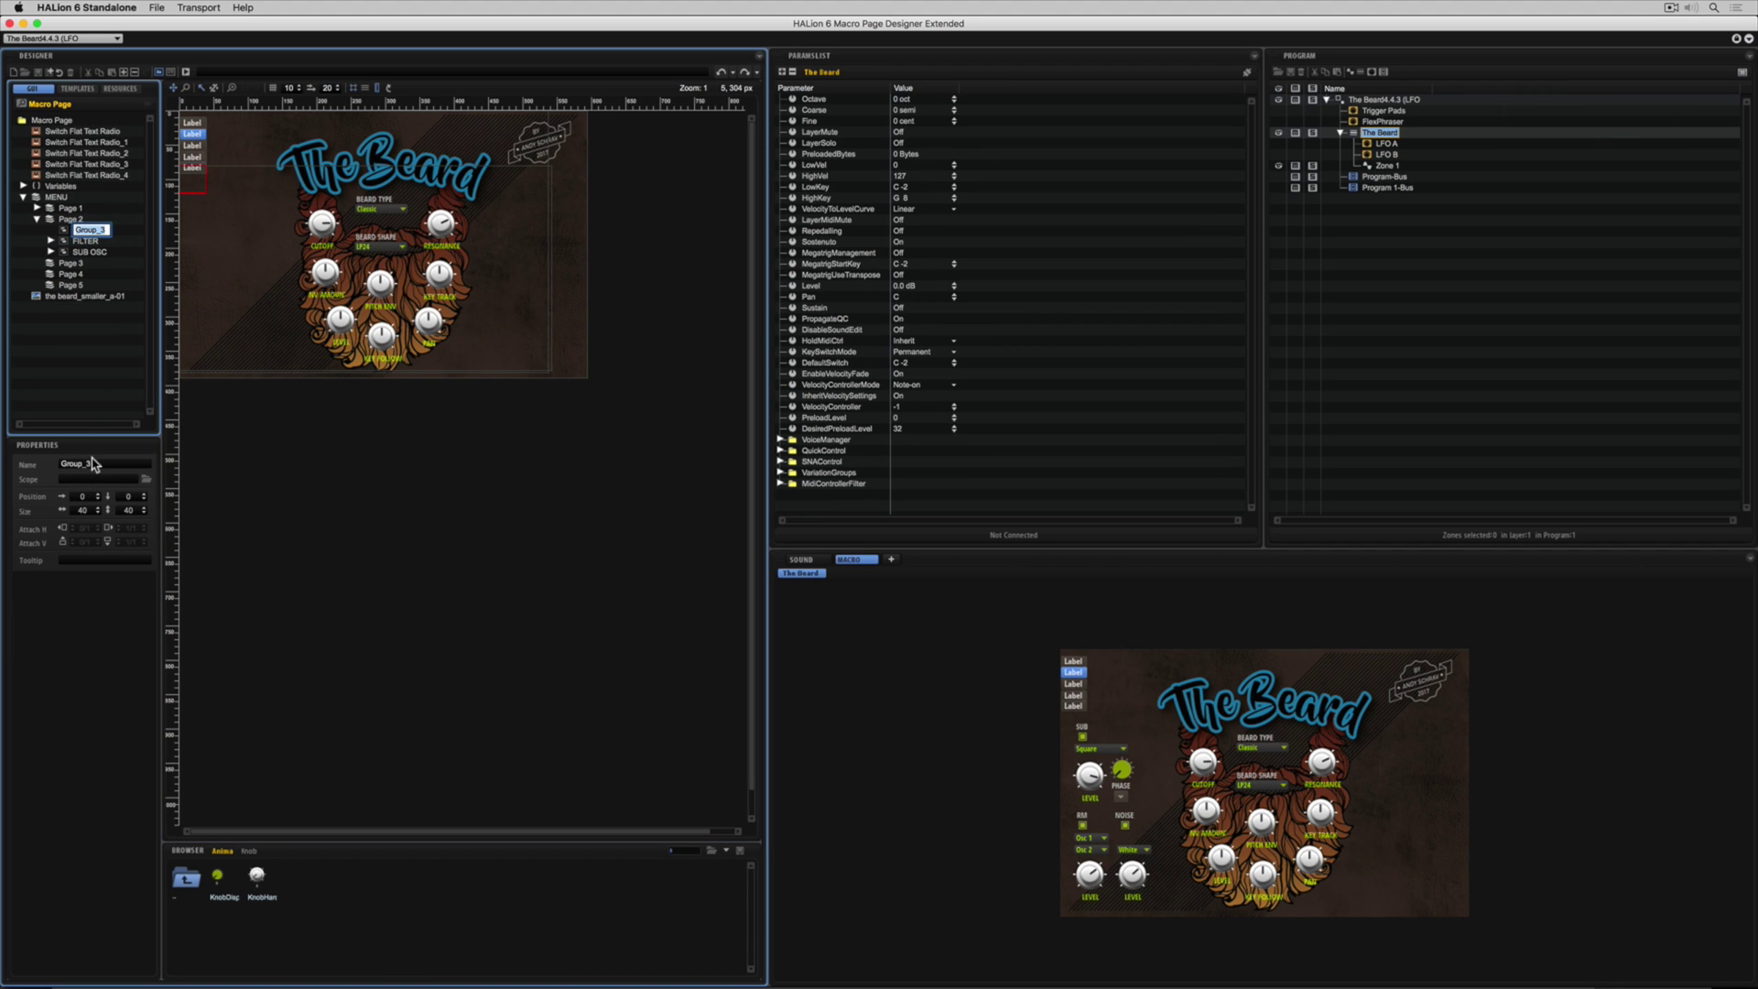
pyautogui.click(89, 464)
pyautogui.moveTo(194, 181); pyautogui.dragTo(490, 184)
pyautogui.moveTo(502, 184); pyautogui.dragTo(537, 375)
# - Narrow the FILTER group to a width of about 264 and check its bounds against the other Page 2 groups
pyautogui.click(81, 242)
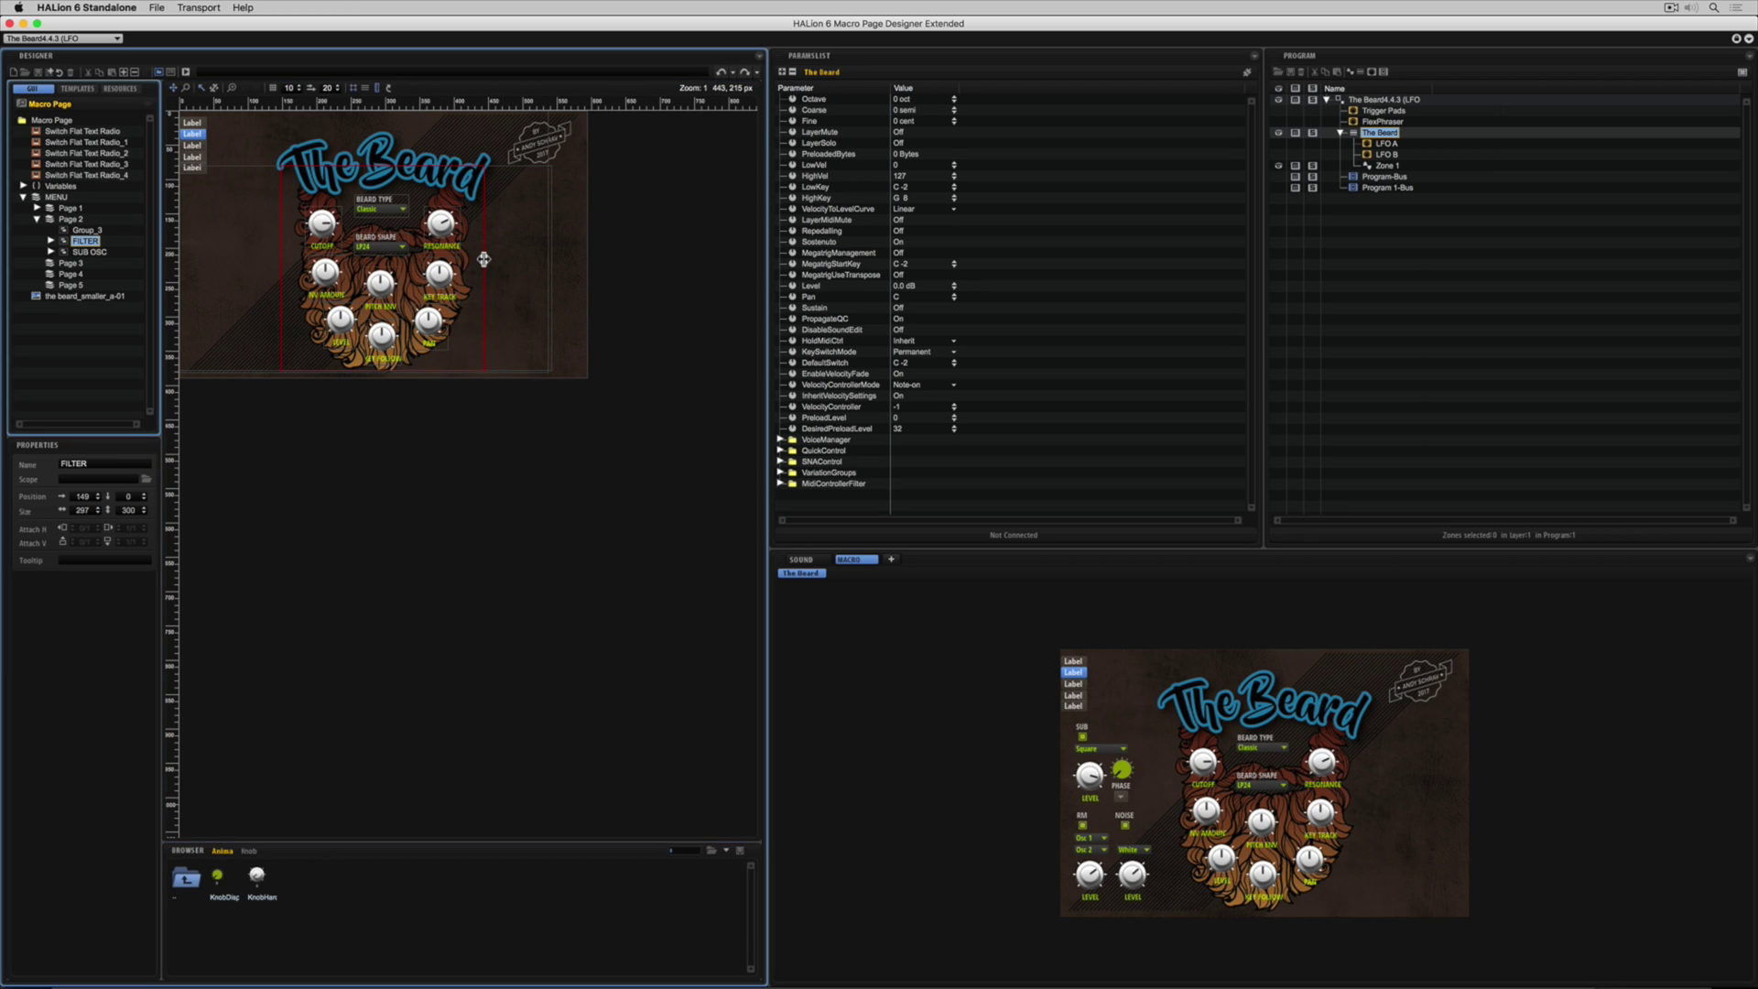
pyautogui.click(481, 259)
pyautogui.click(80, 230)
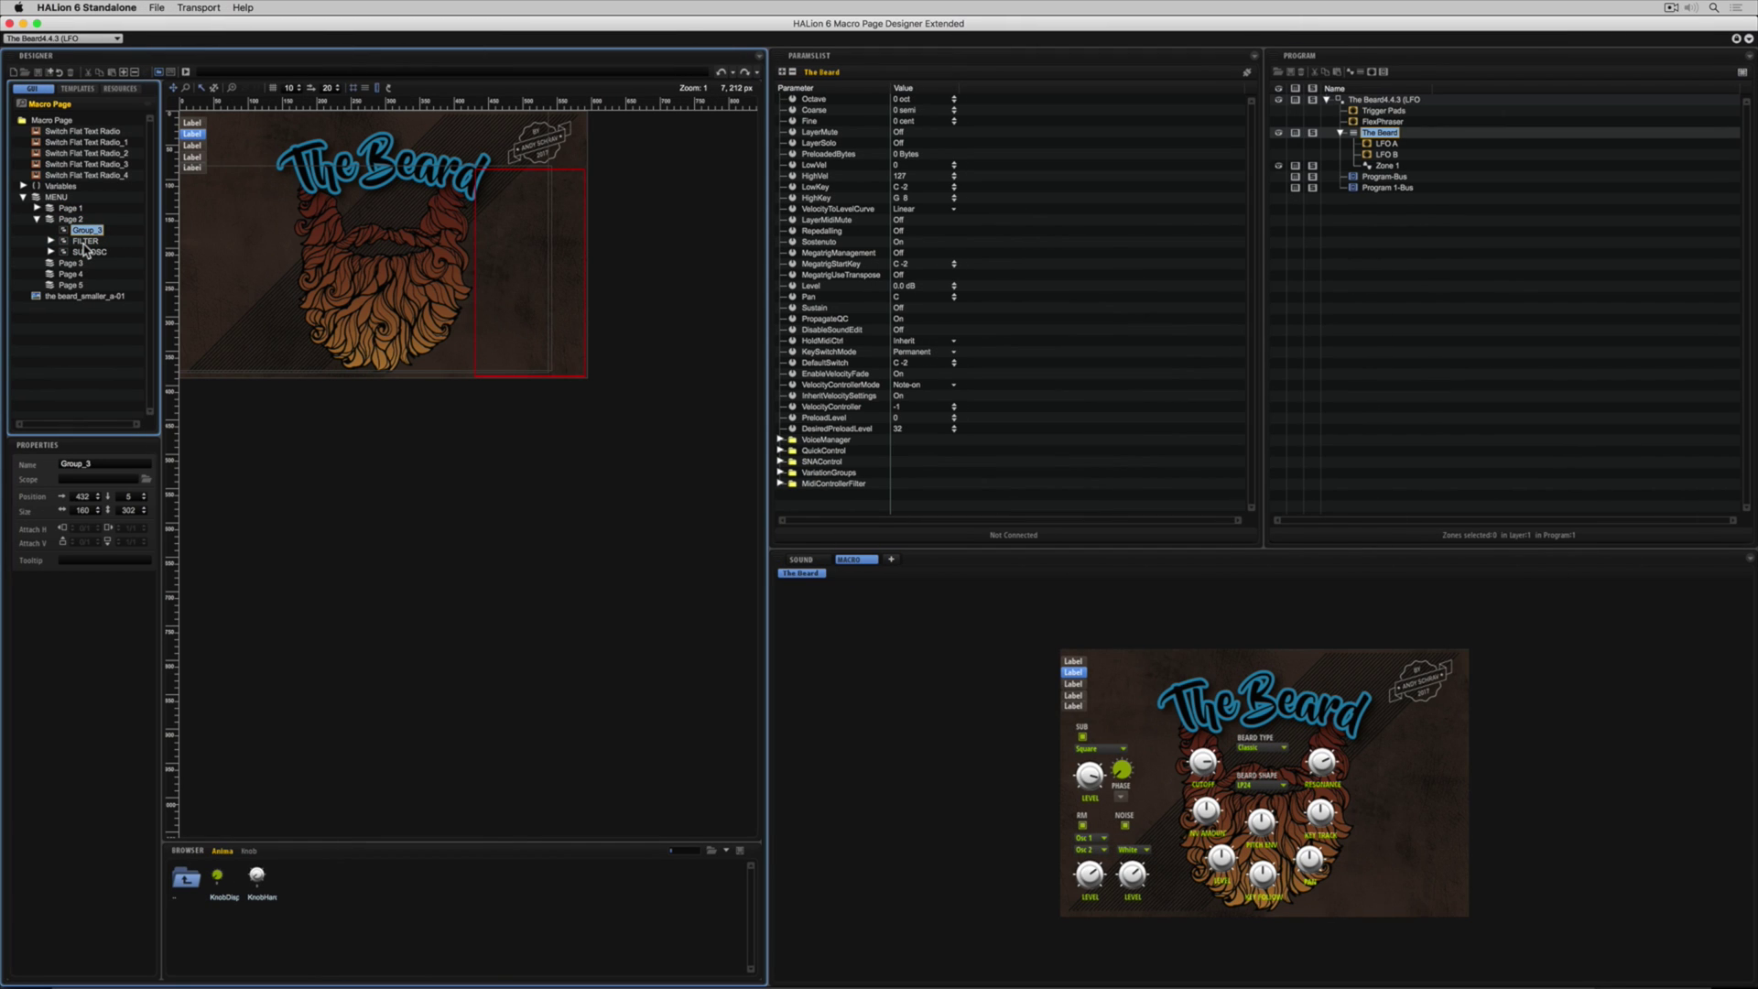
pyautogui.keyDown('shift'); pyautogui.click(84, 251); pyautogui.keyUp('shift')
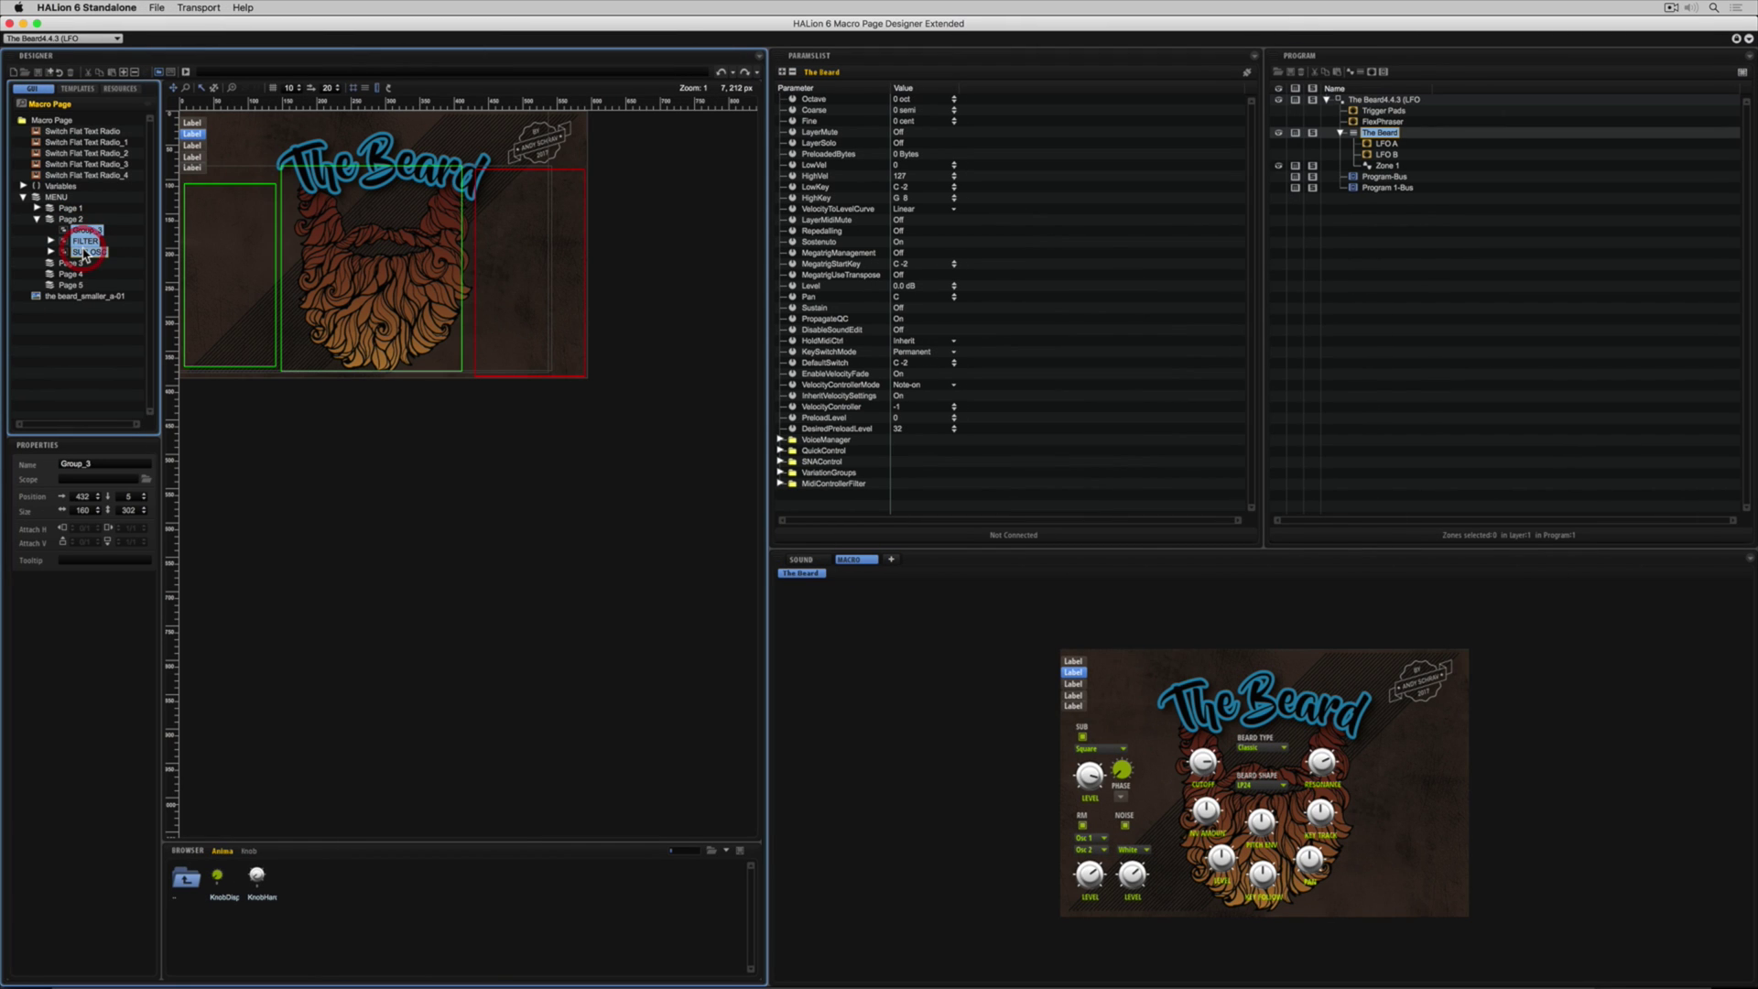
pyautogui.rightClick(84, 228)
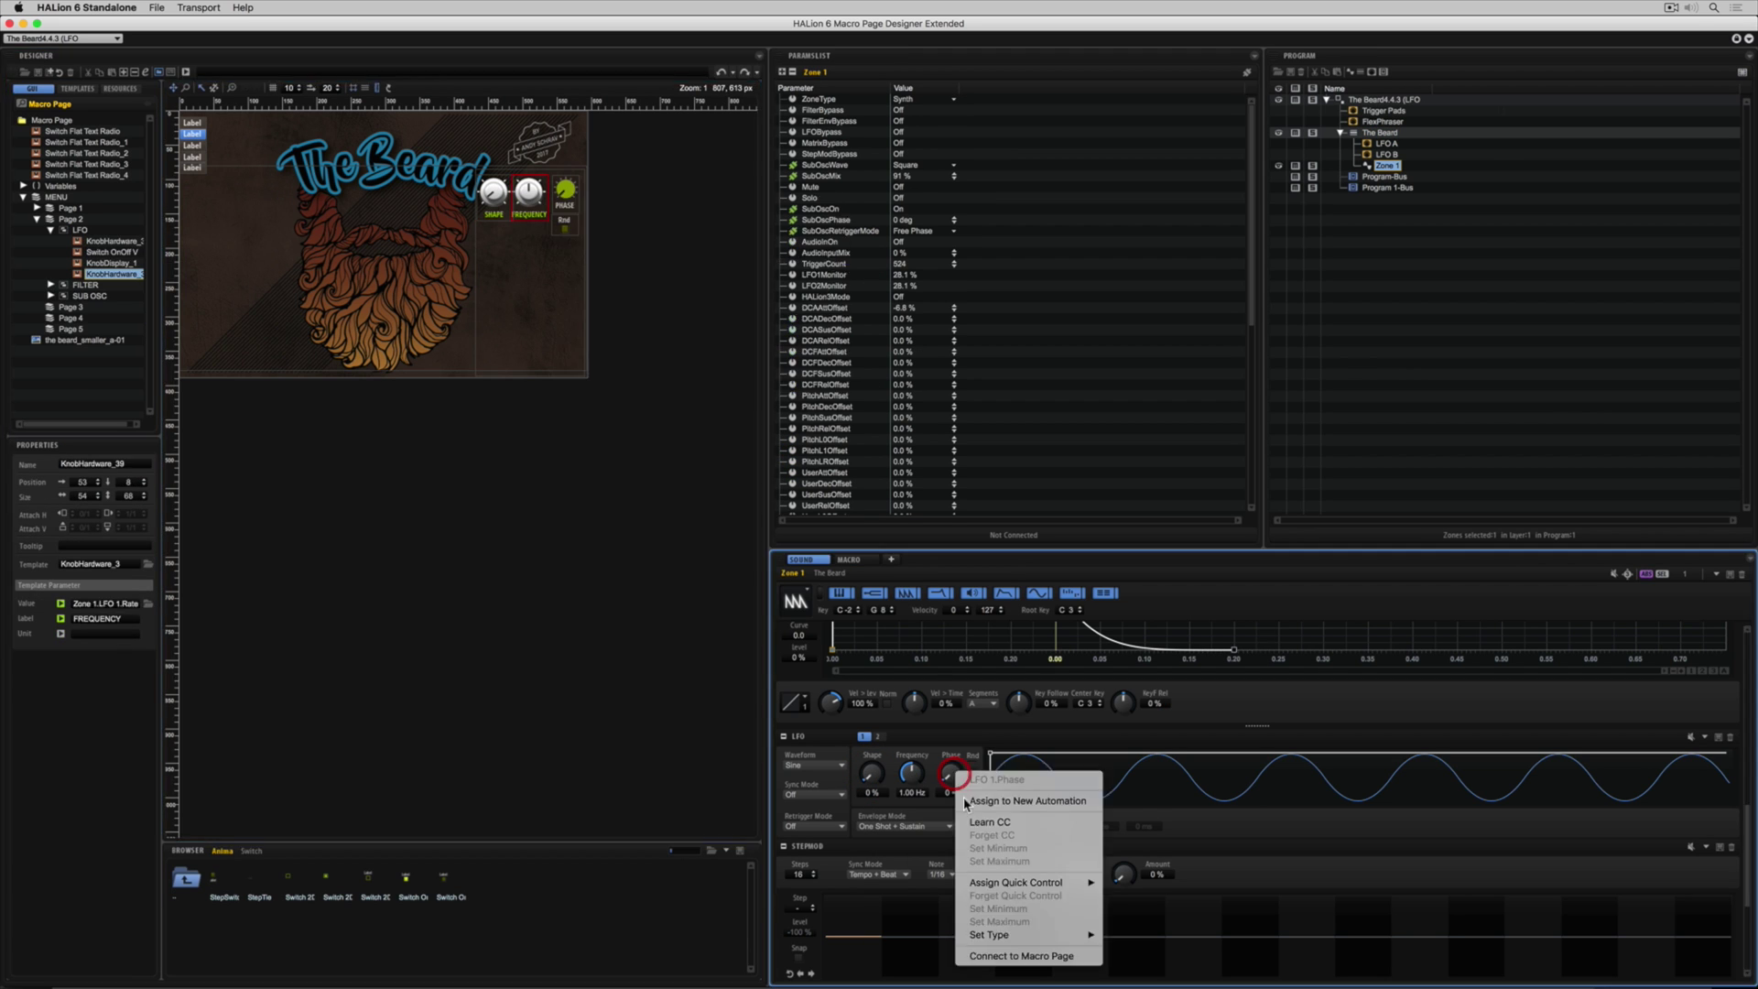
# - Add menus and SYNC and RETRIG switches to the LFO 1 group, connected to LFO 1's WaveForm, RateSync, EnvMode, Sync and Trigger
pyautogui.click(104, 243)
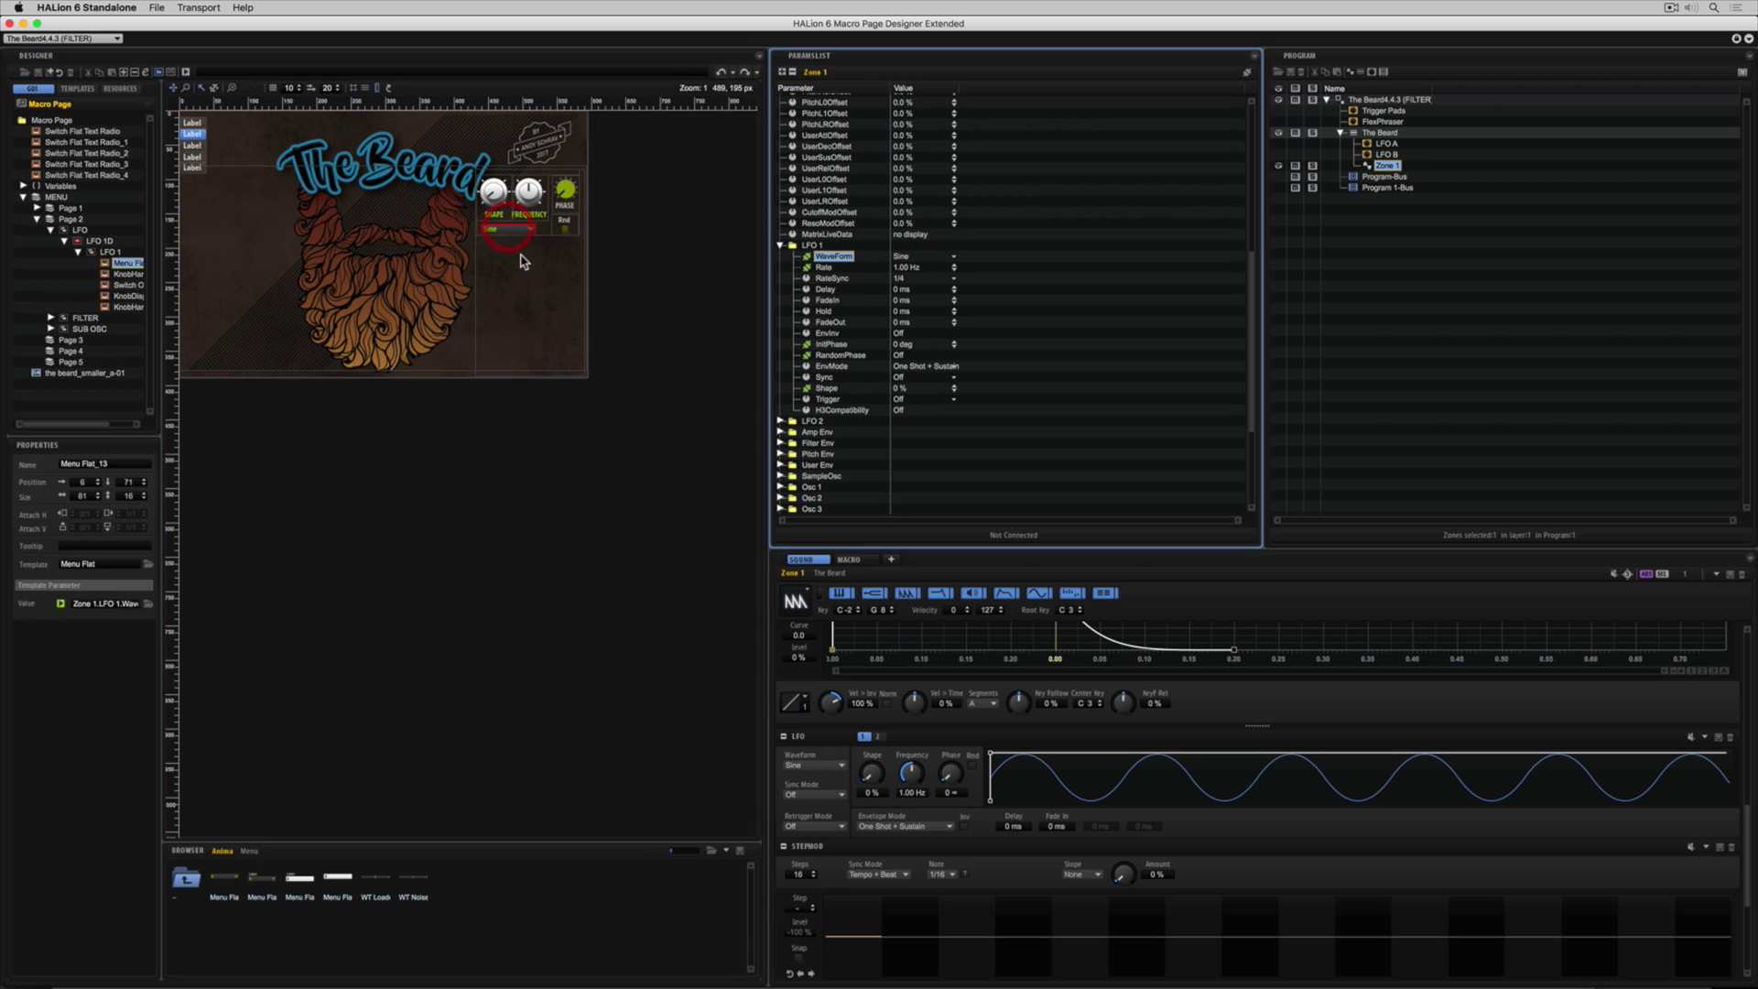
pyautogui.moveTo(553, 326); pyautogui.dragTo(107, 603)
pyautogui.moveTo(827, 399); pyautogui.dragTo(107, 603)
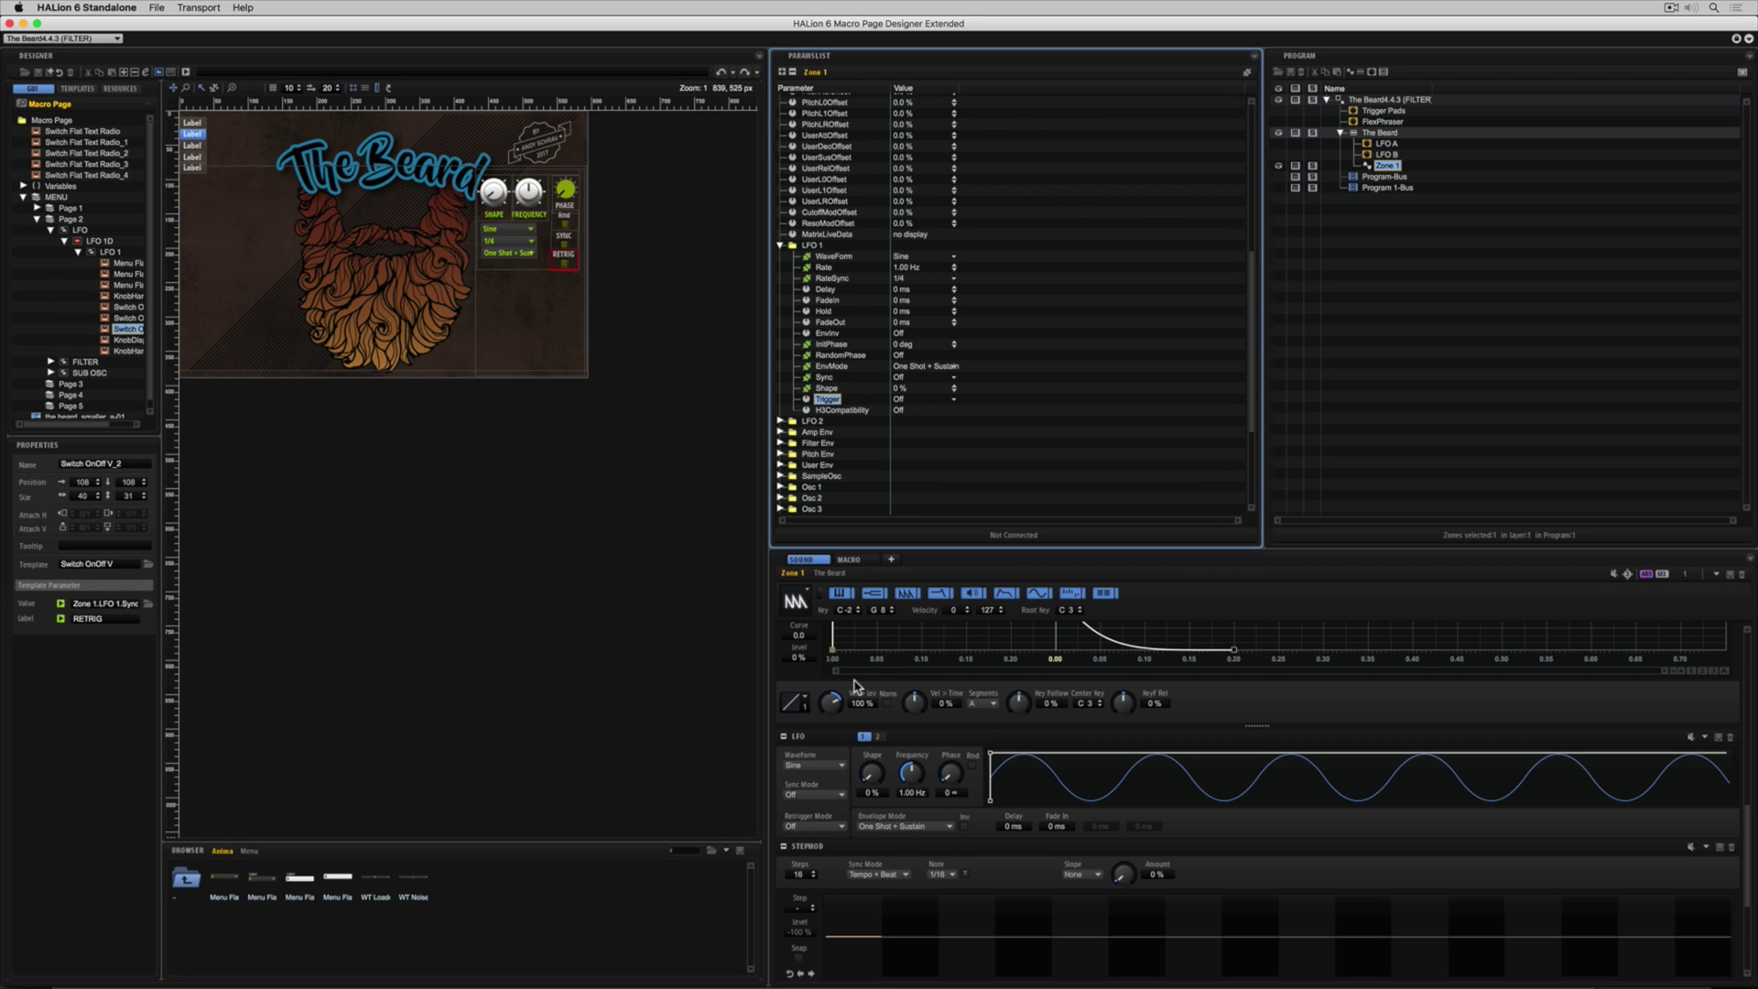
pyautogui.click(561, 264)
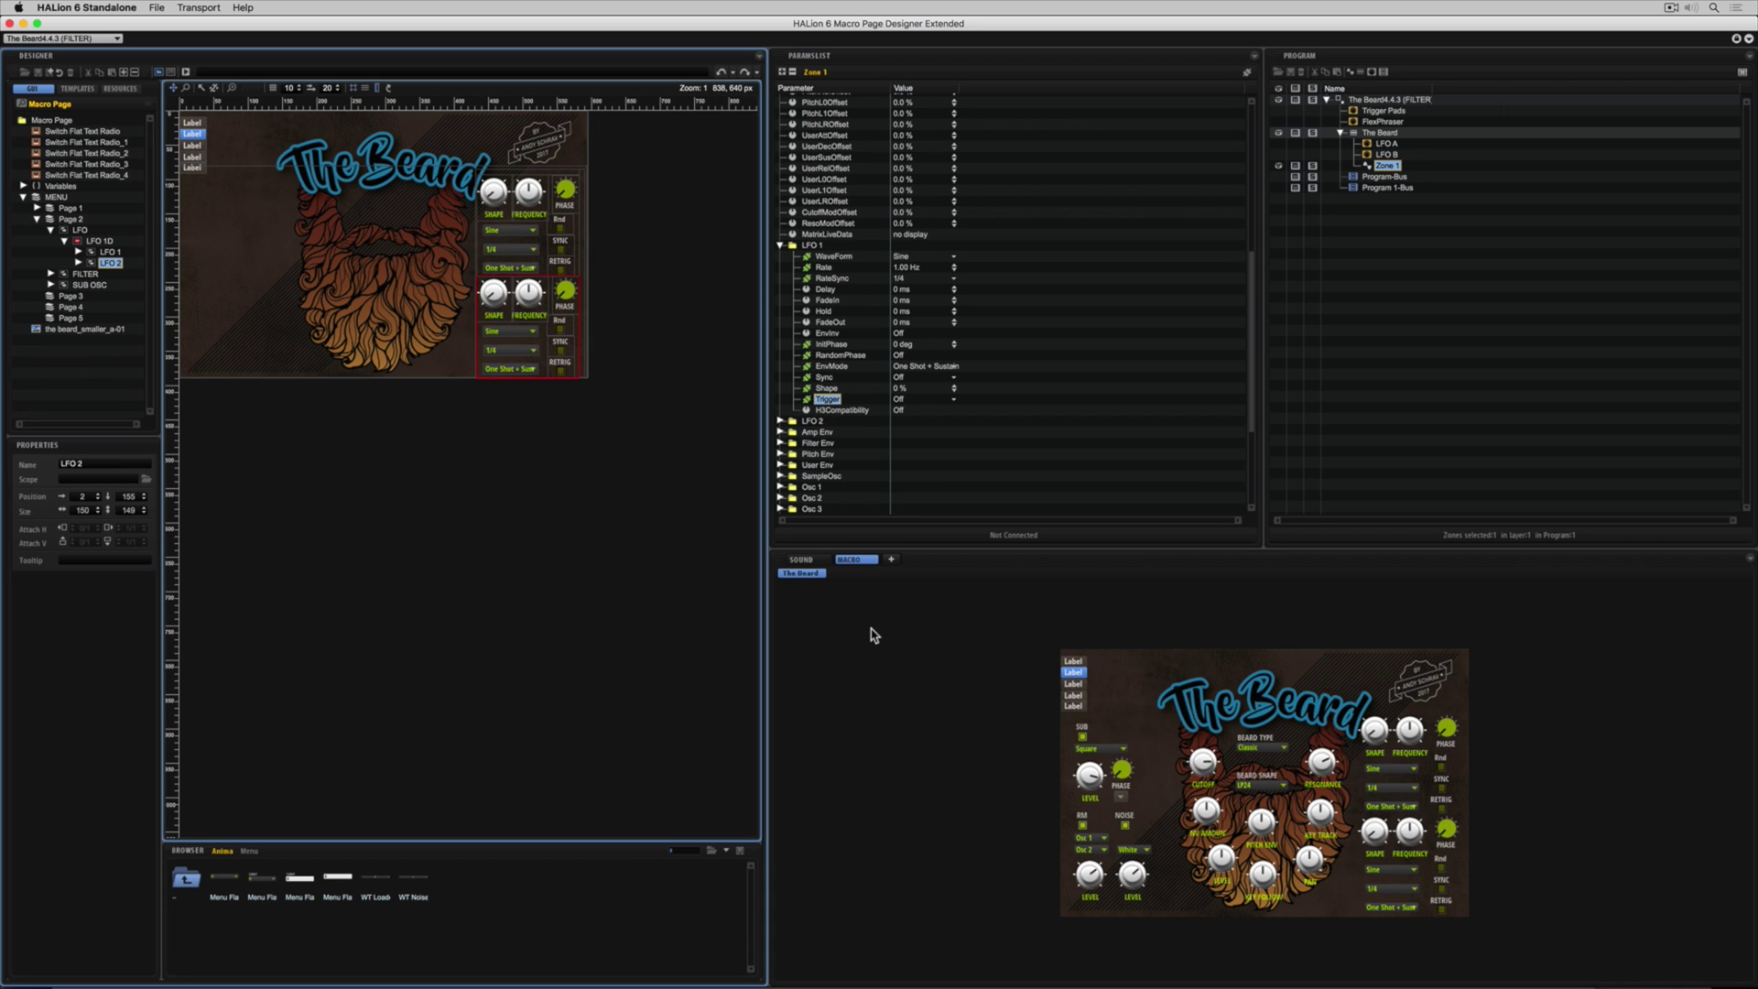
# - Connect the LFO 2 group's knobs, menus and switches to the matching LFO 2 parameters, including Shape, Rate, RateSync, EnvMode, Sync and RandomPhase
pyautogui.click(781, 421)
pyautogui.scroll(-5, 785, 424)
pyautogui.click(825, 339)
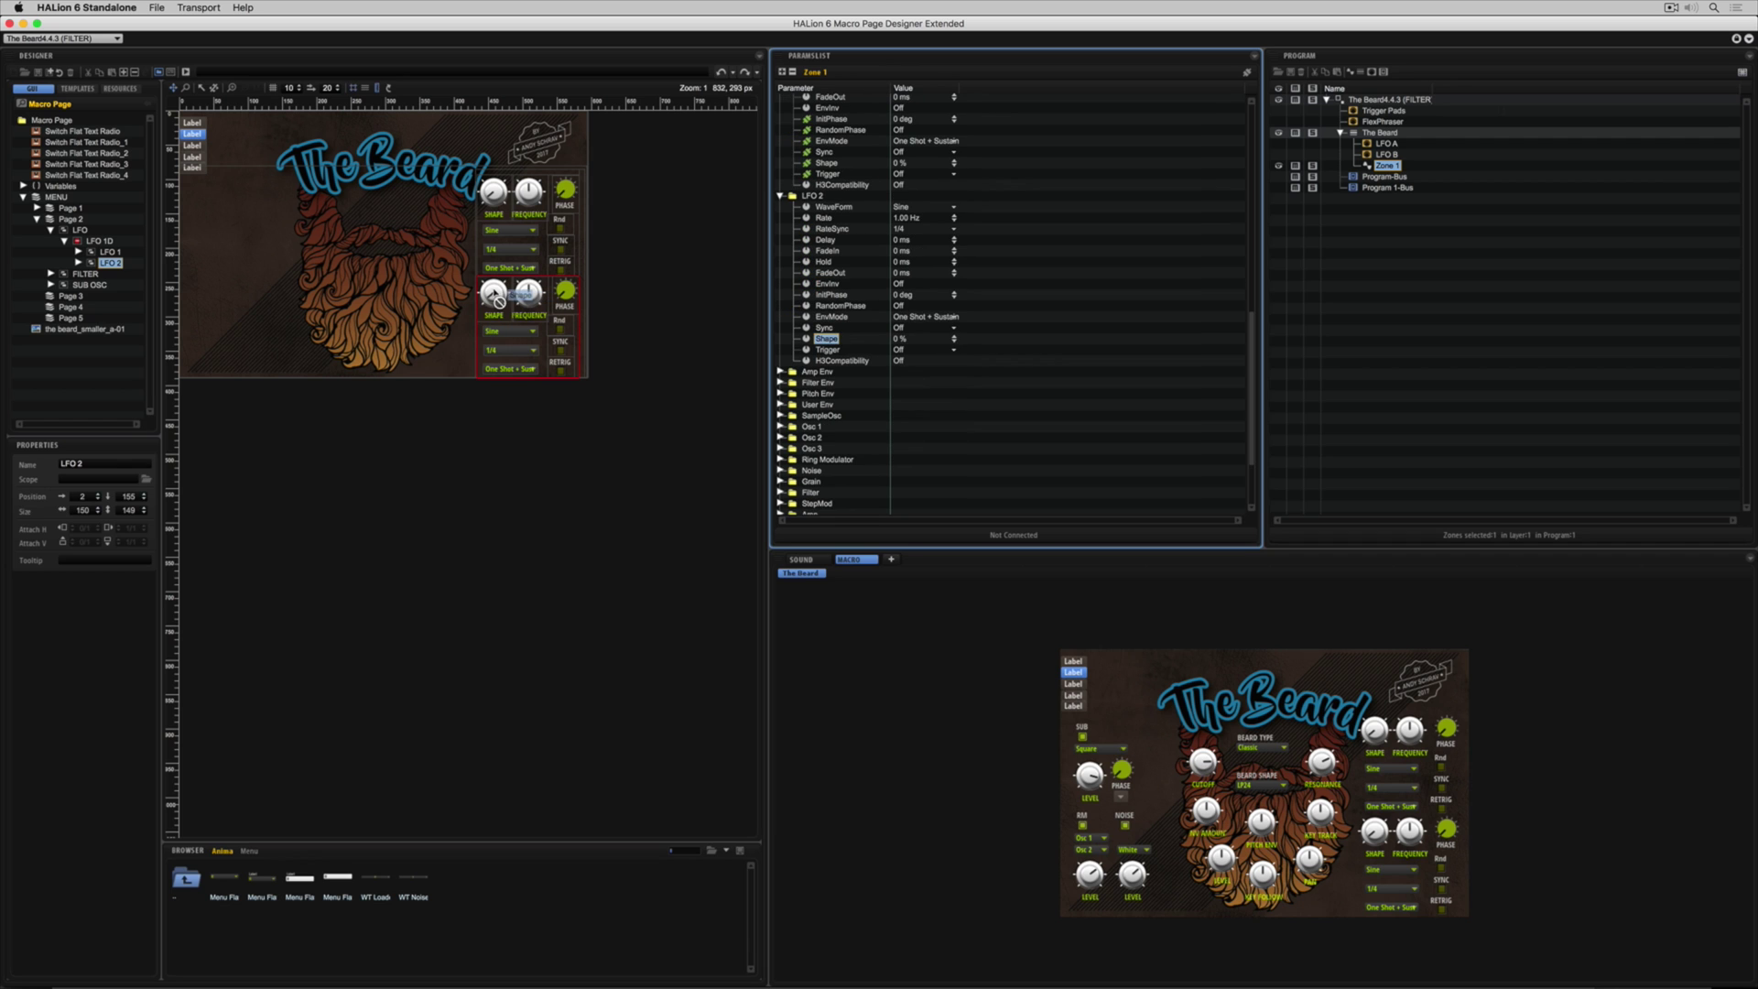
pyautogui.click(200, 87)
pyautogui.click(494, 293)
pyautogui.moveTo(826, 339); pyautogui.dragTo(106, 604)
pyautogui.click(826, 218)
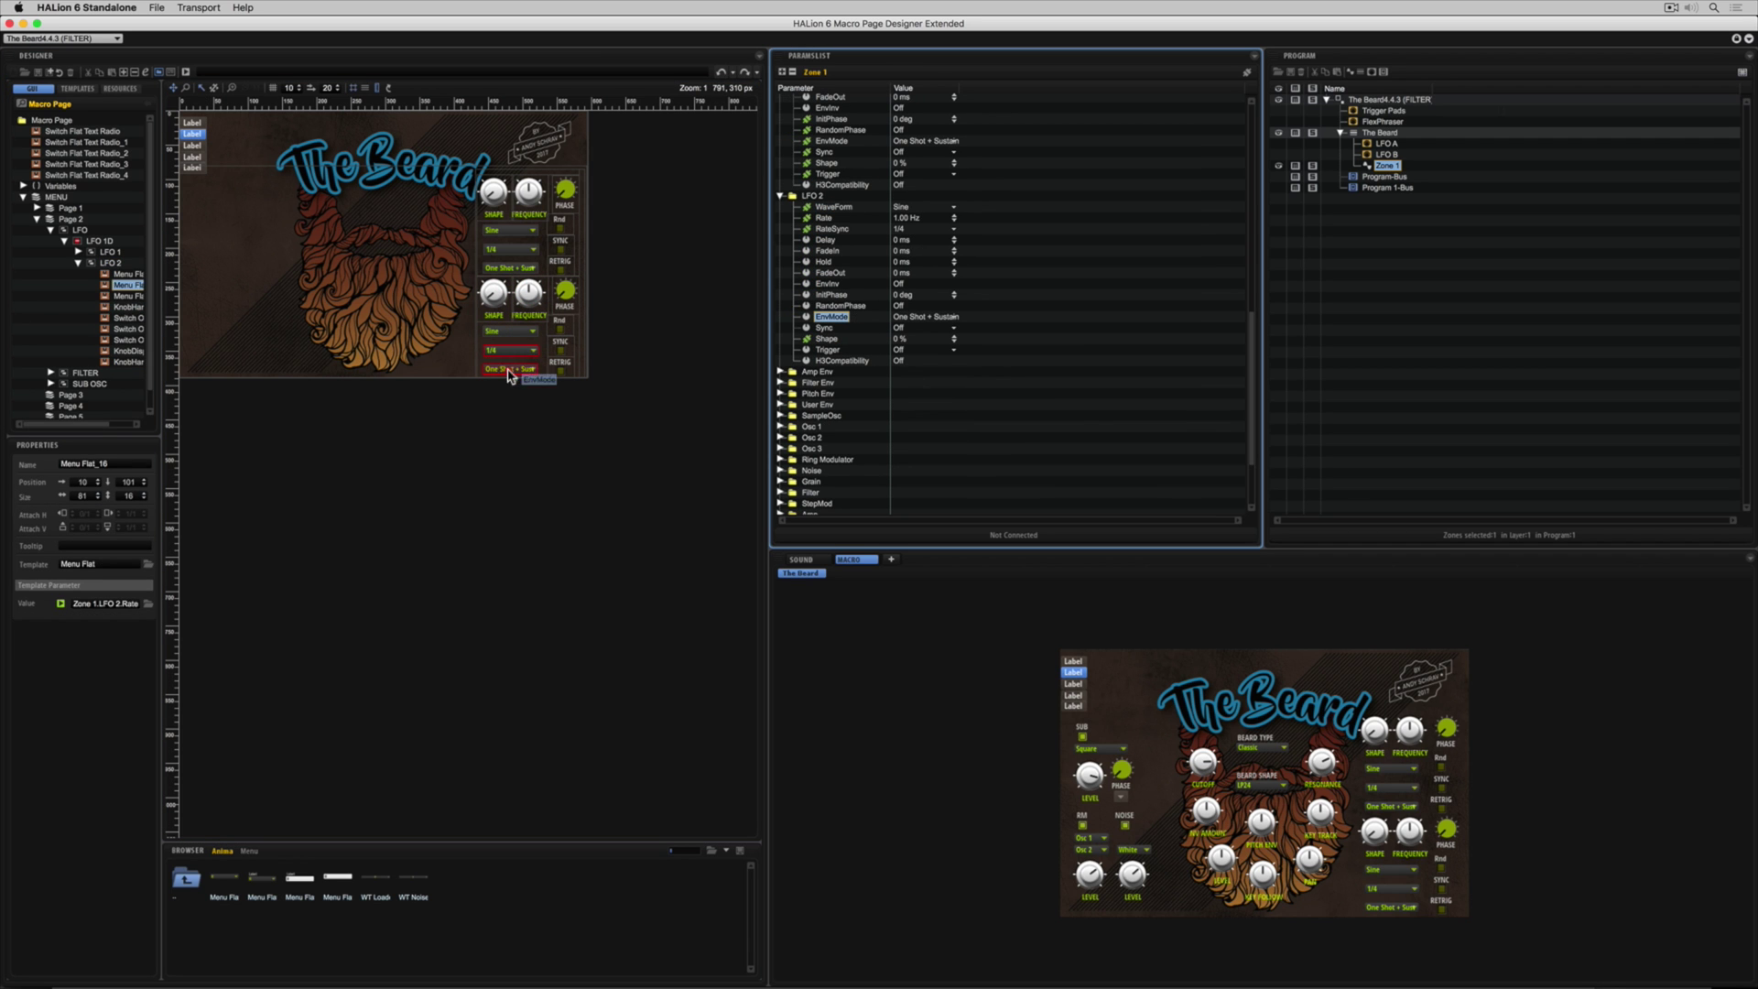
pyautogui.moveTo(824, 327); pyautogui.dragTo(560, 348)
pyautogui.click(839, 305)
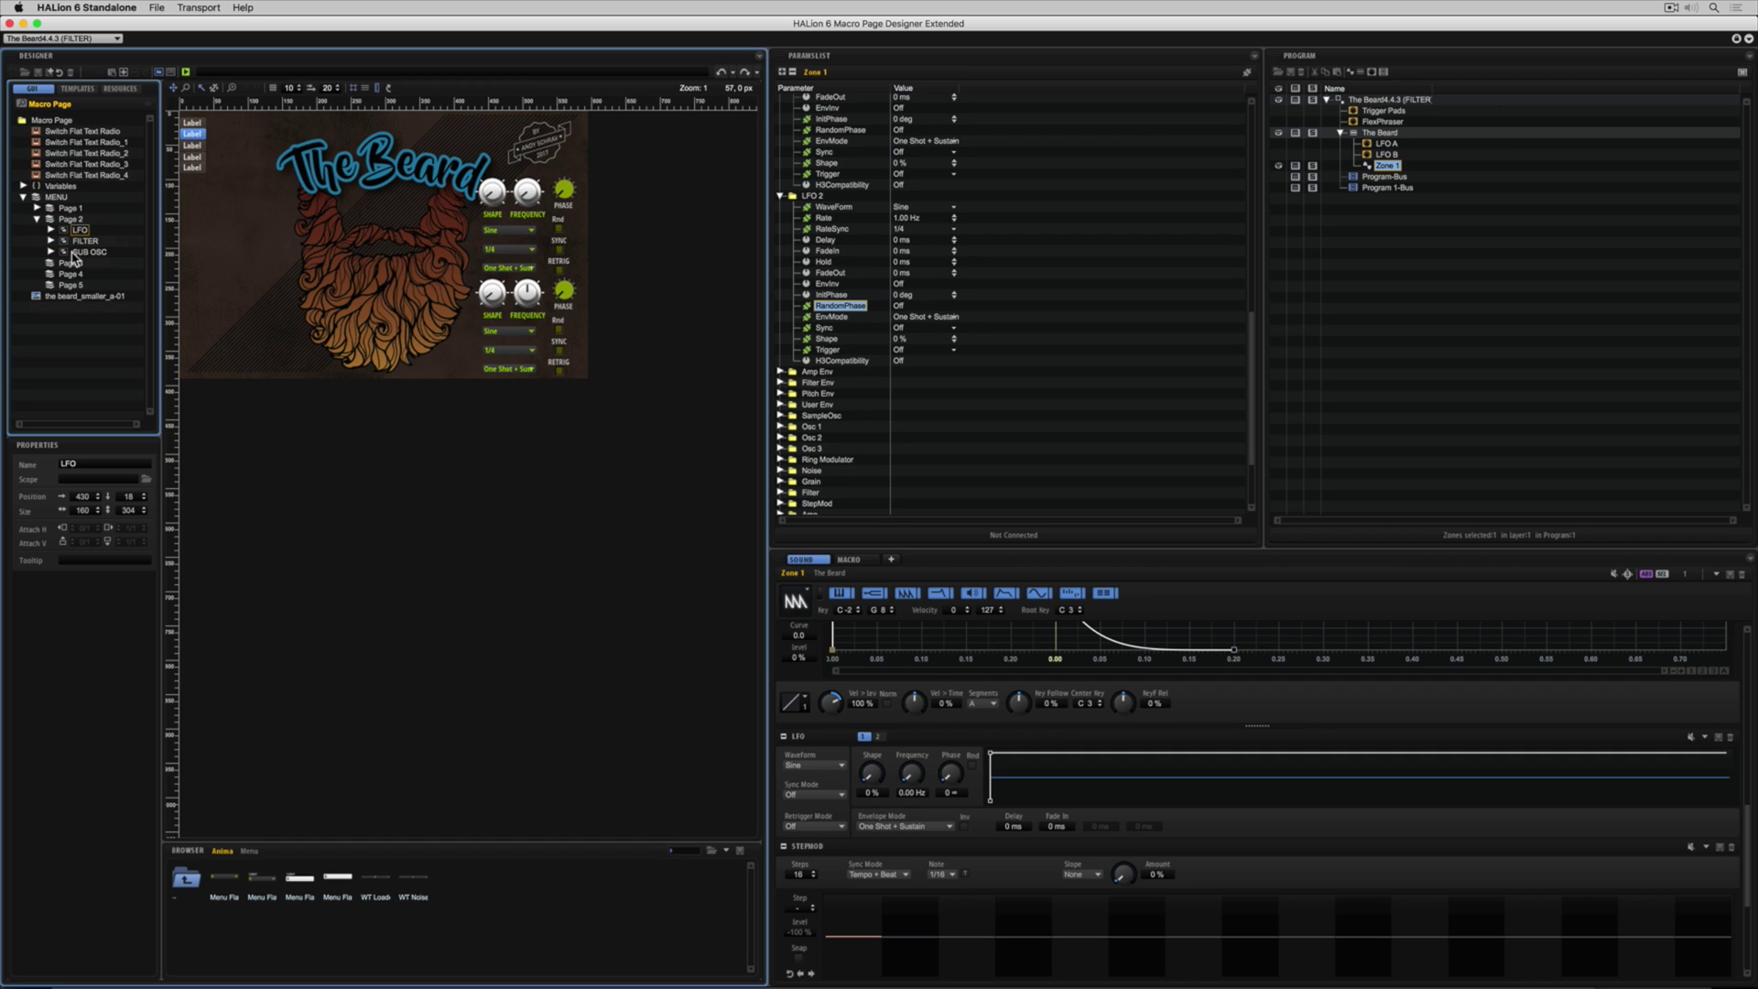
# - Combine the LFO, FILTER and SUB OSC groups on Page 2 into one group named P2 GROUP
pyautogui.click(73, 253)
pyautogui.keyDown('shift'); pyautogui.click(75, 240); pyautogui.keyUp('shift')
pyautogui.click(64, 232)
pyautogui.rightClick(62, 232)
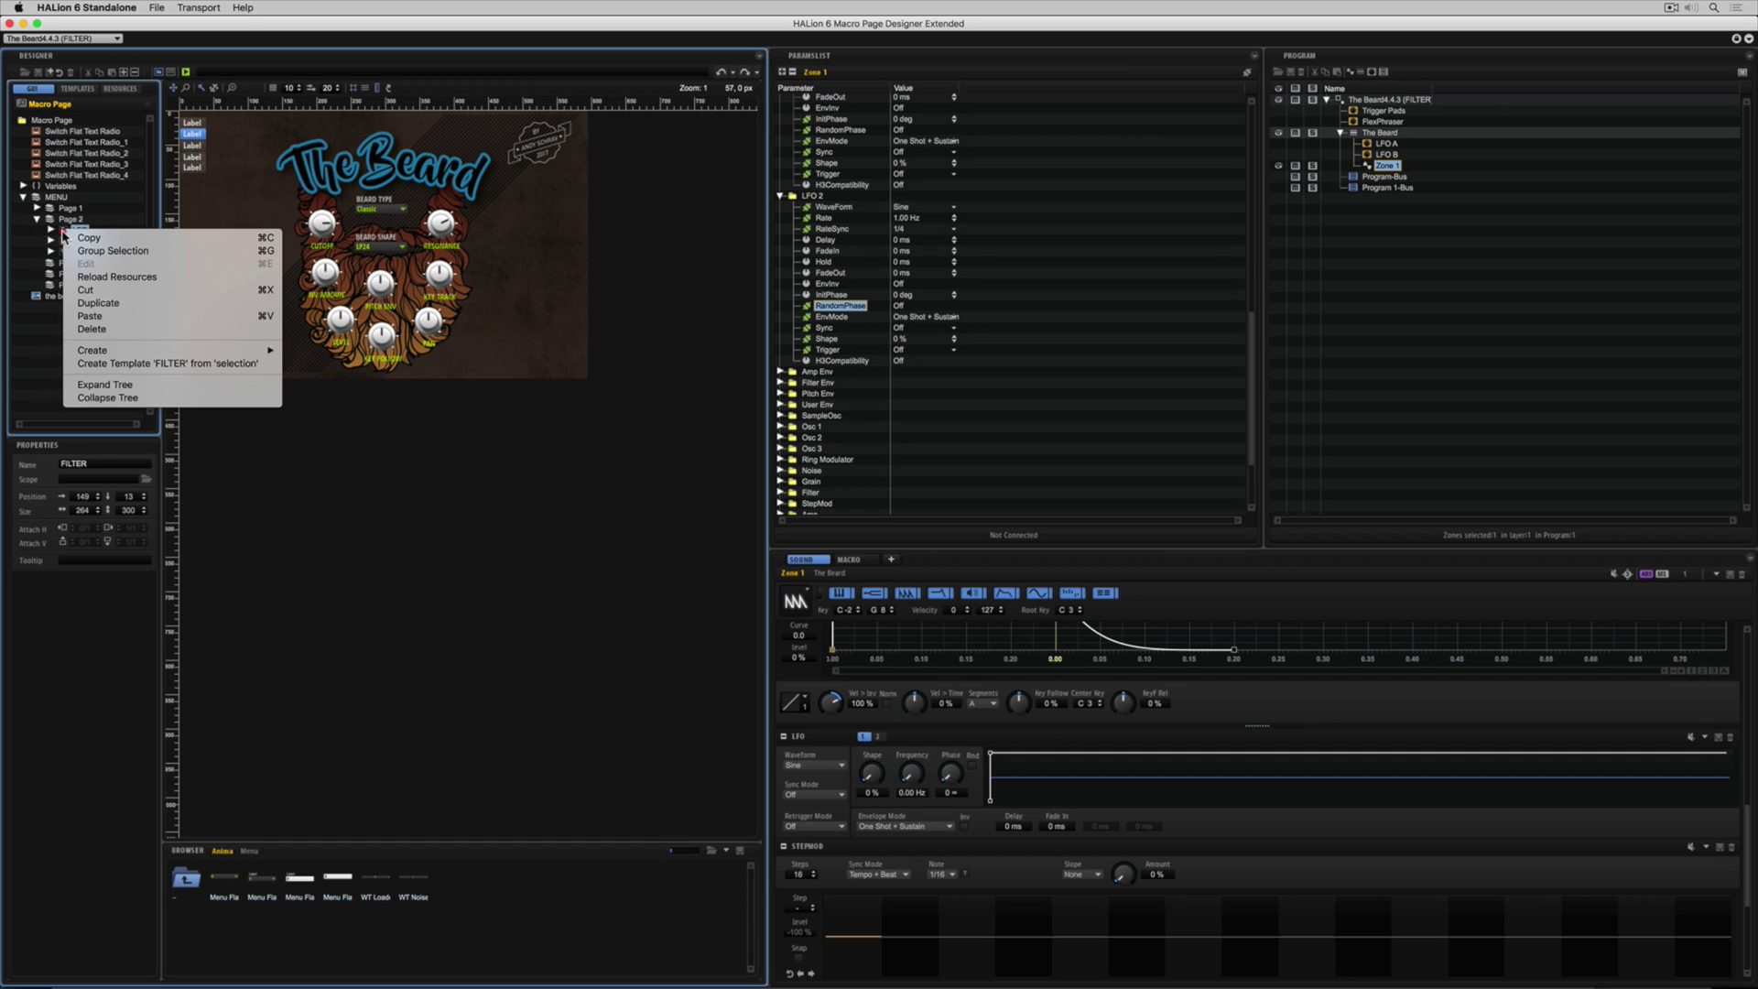
pyautogui.click(144, 250)
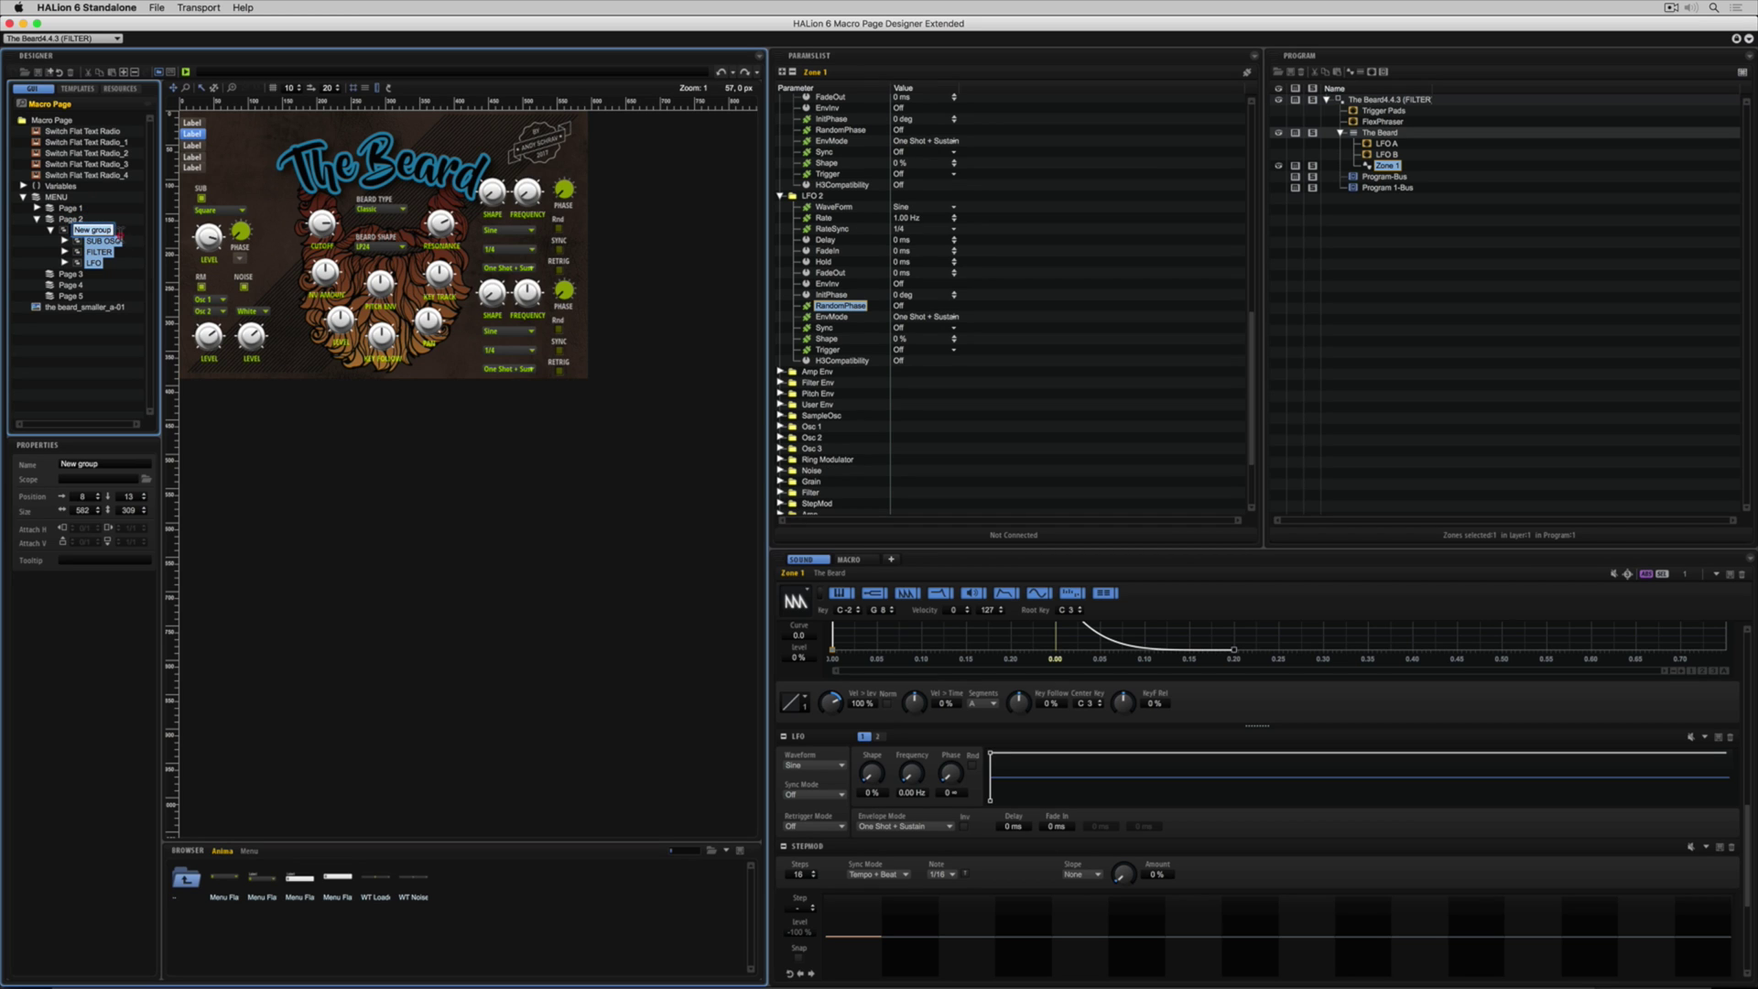
pyautogui.click(121, 241)
pyautogui.press('Return')
pyautogui.write('P2 GROUP')
pyautogui.press('Return')
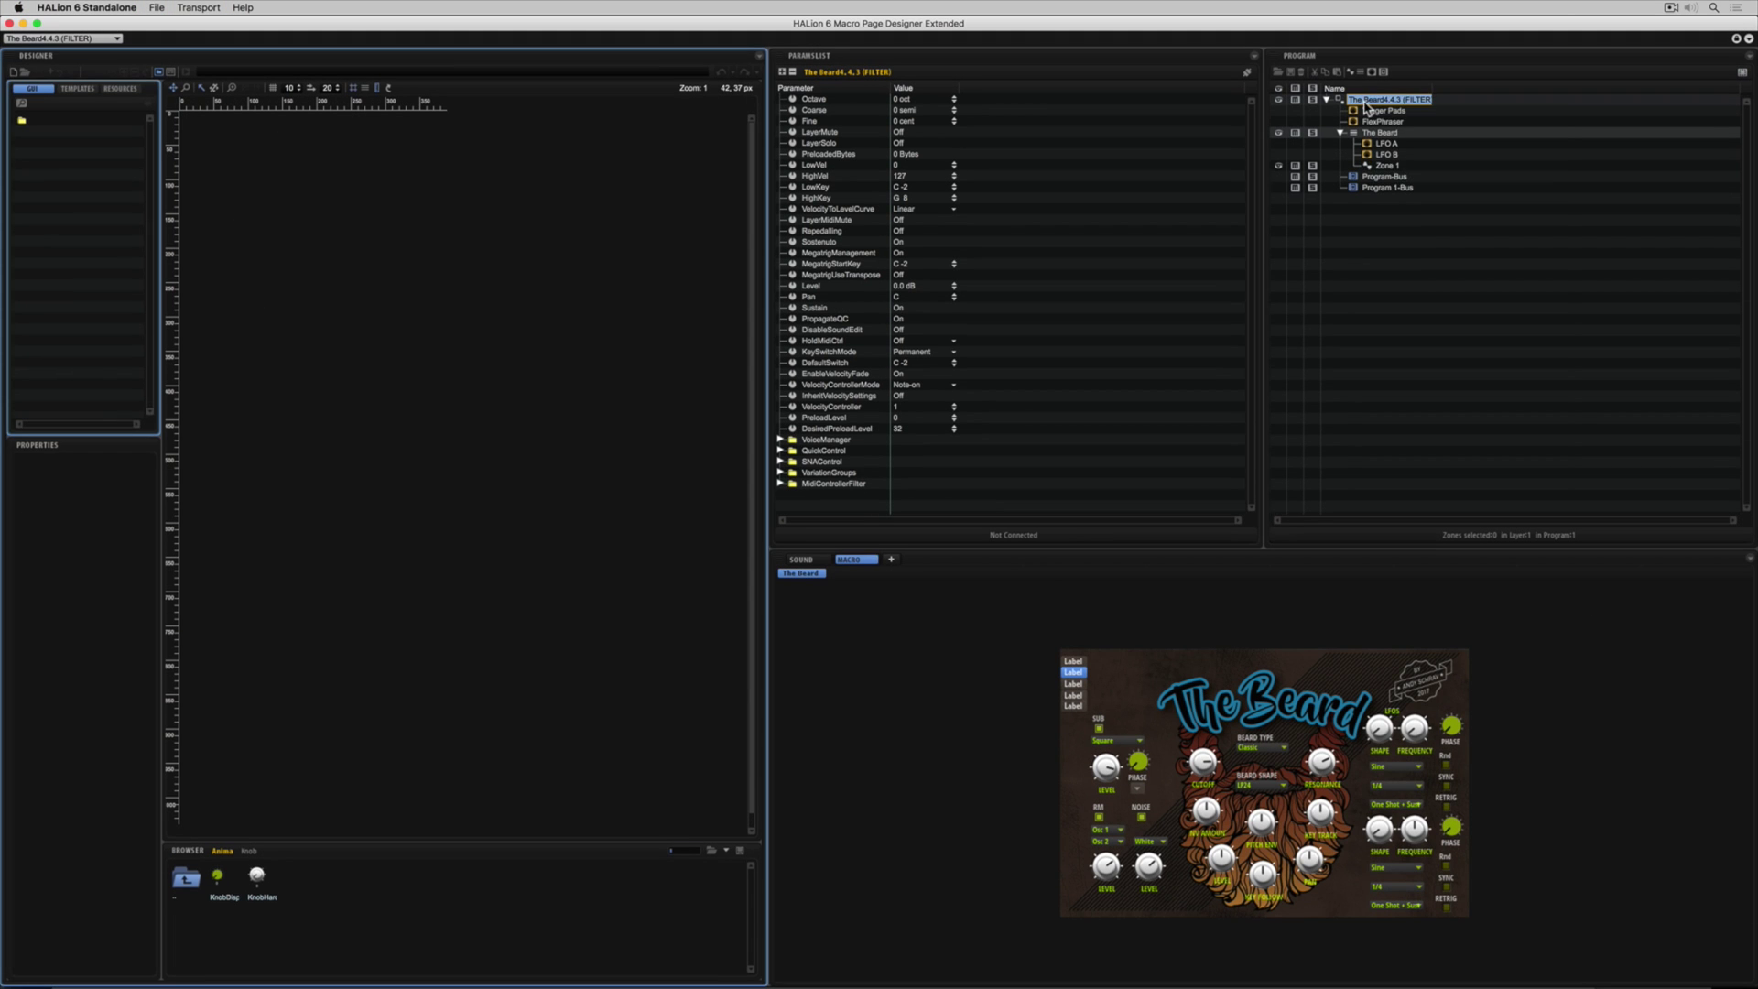
# - Save the program as a new preset, replacing the word FILTER in its name with EN
pyautogui.rightClick(1365, 103)
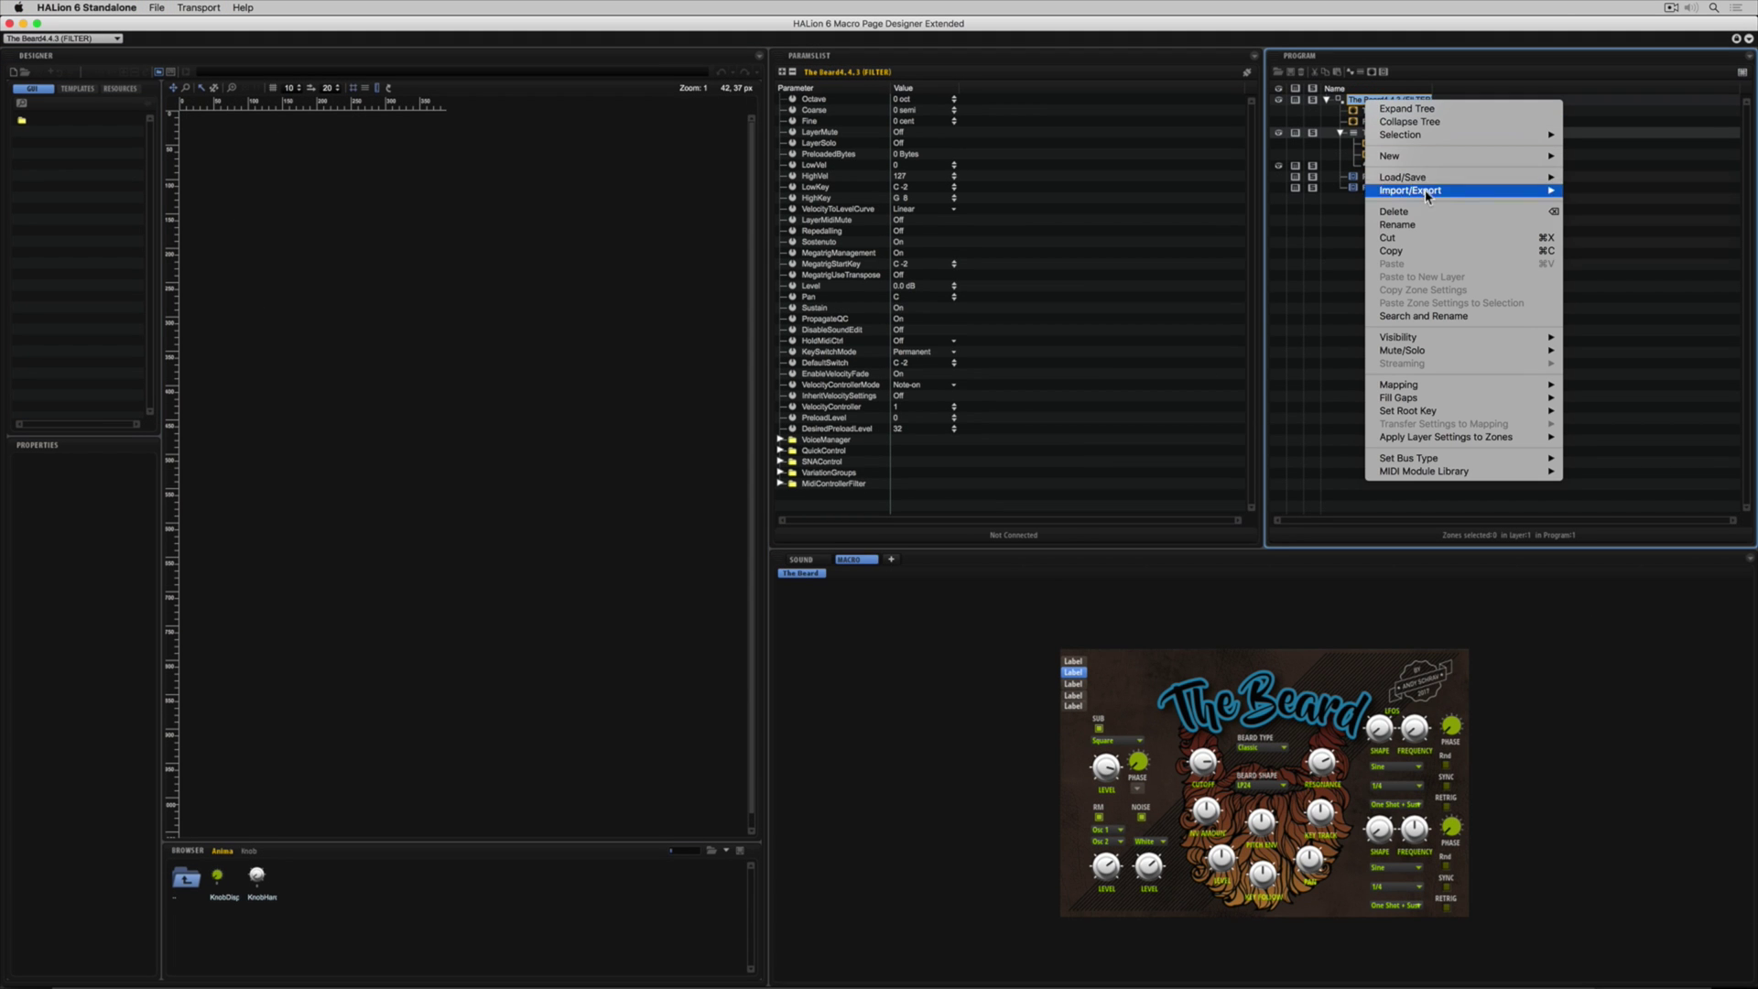
pyautogui.moveTo(1435, 180)
pyautogui.click(1600, 218)
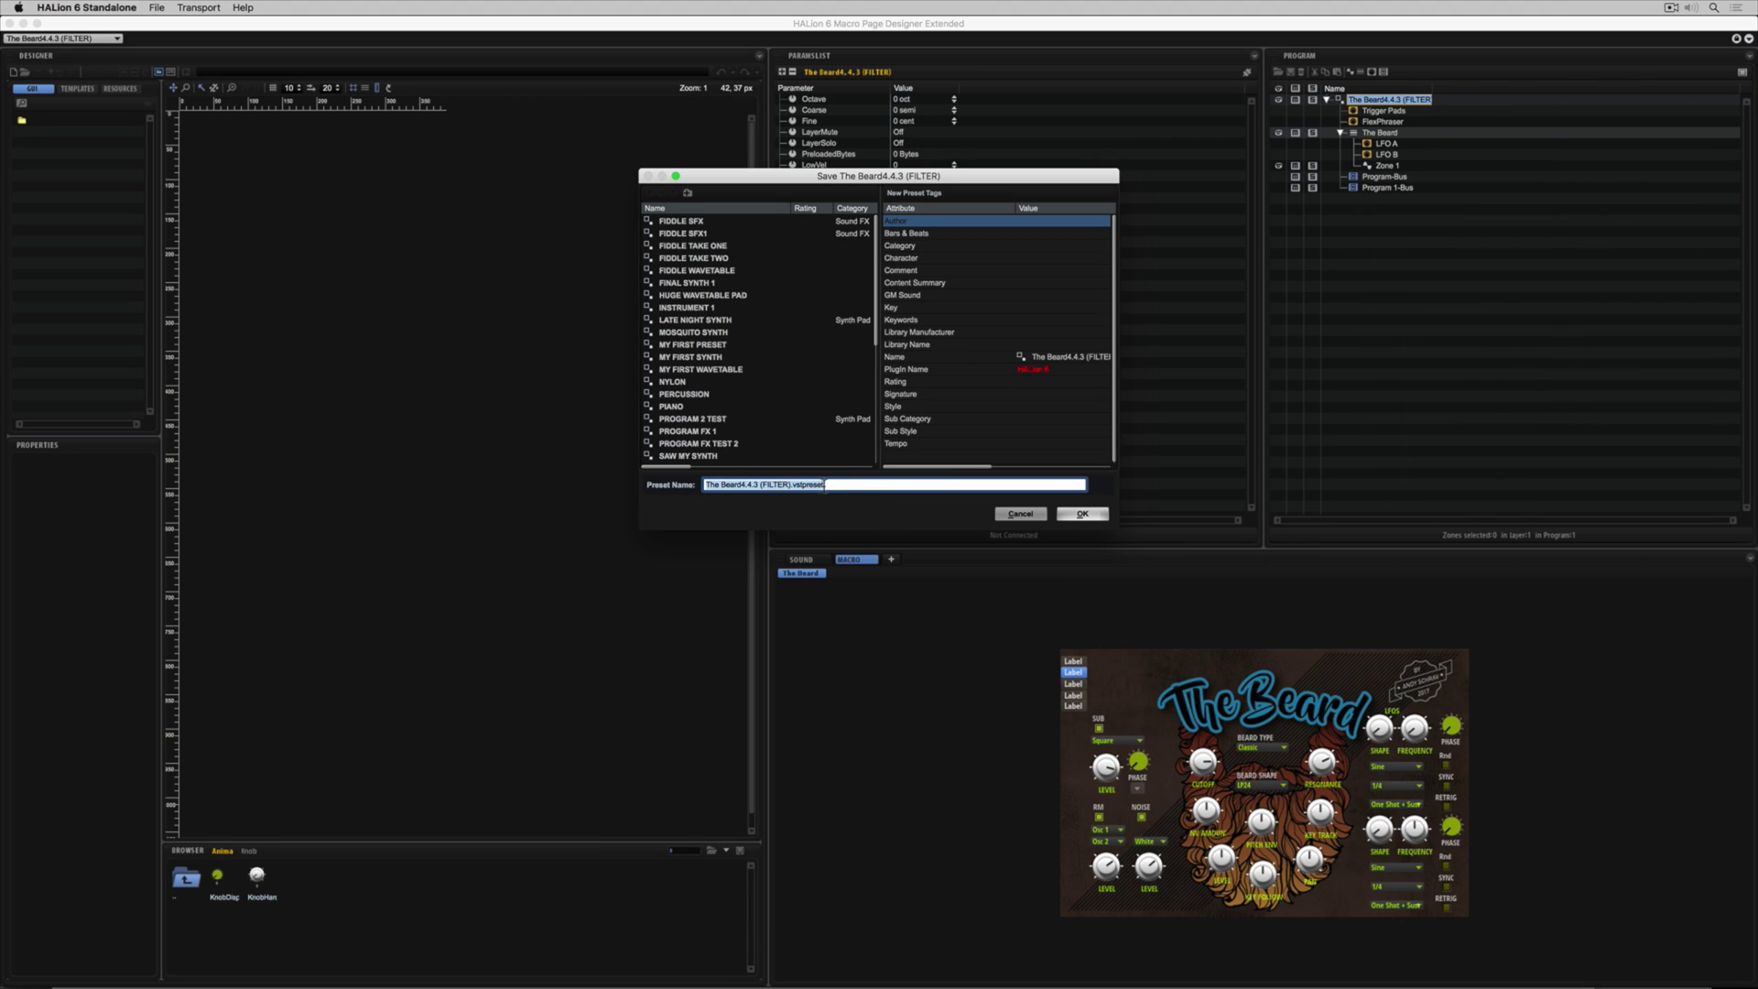
pyautogui.scroll(-6, 792, 315)
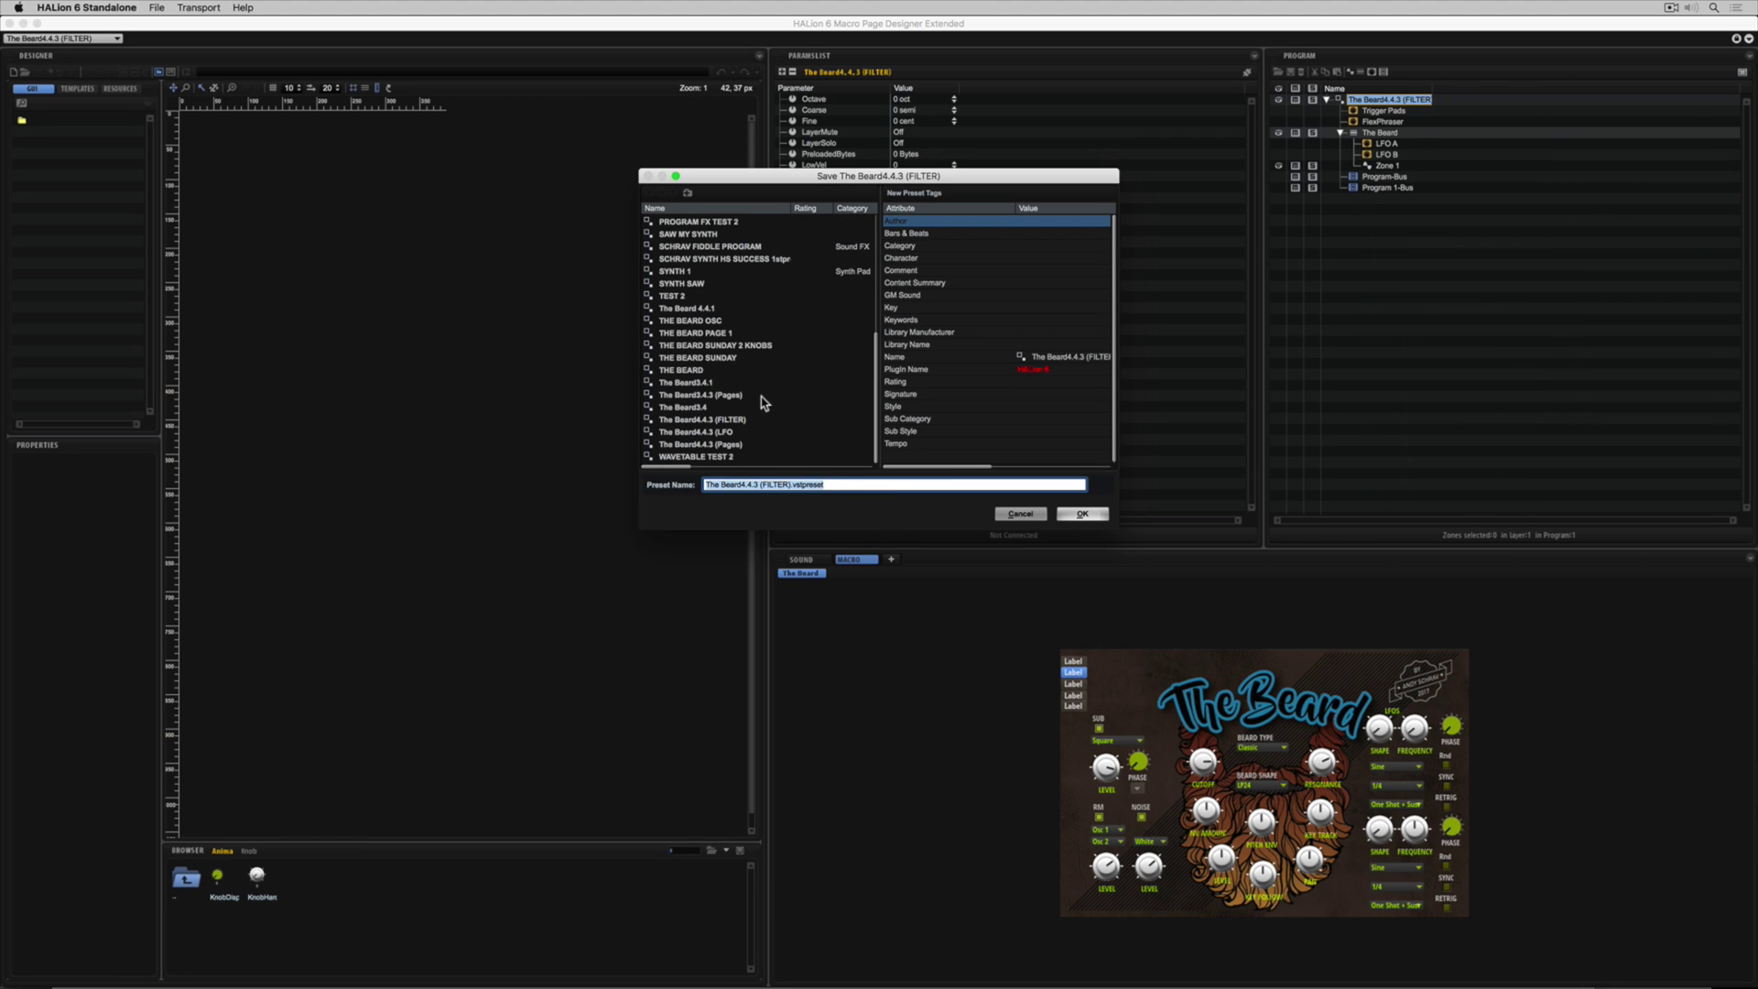
pyautogui.click(783, 484)
pyautogui.write('EN')
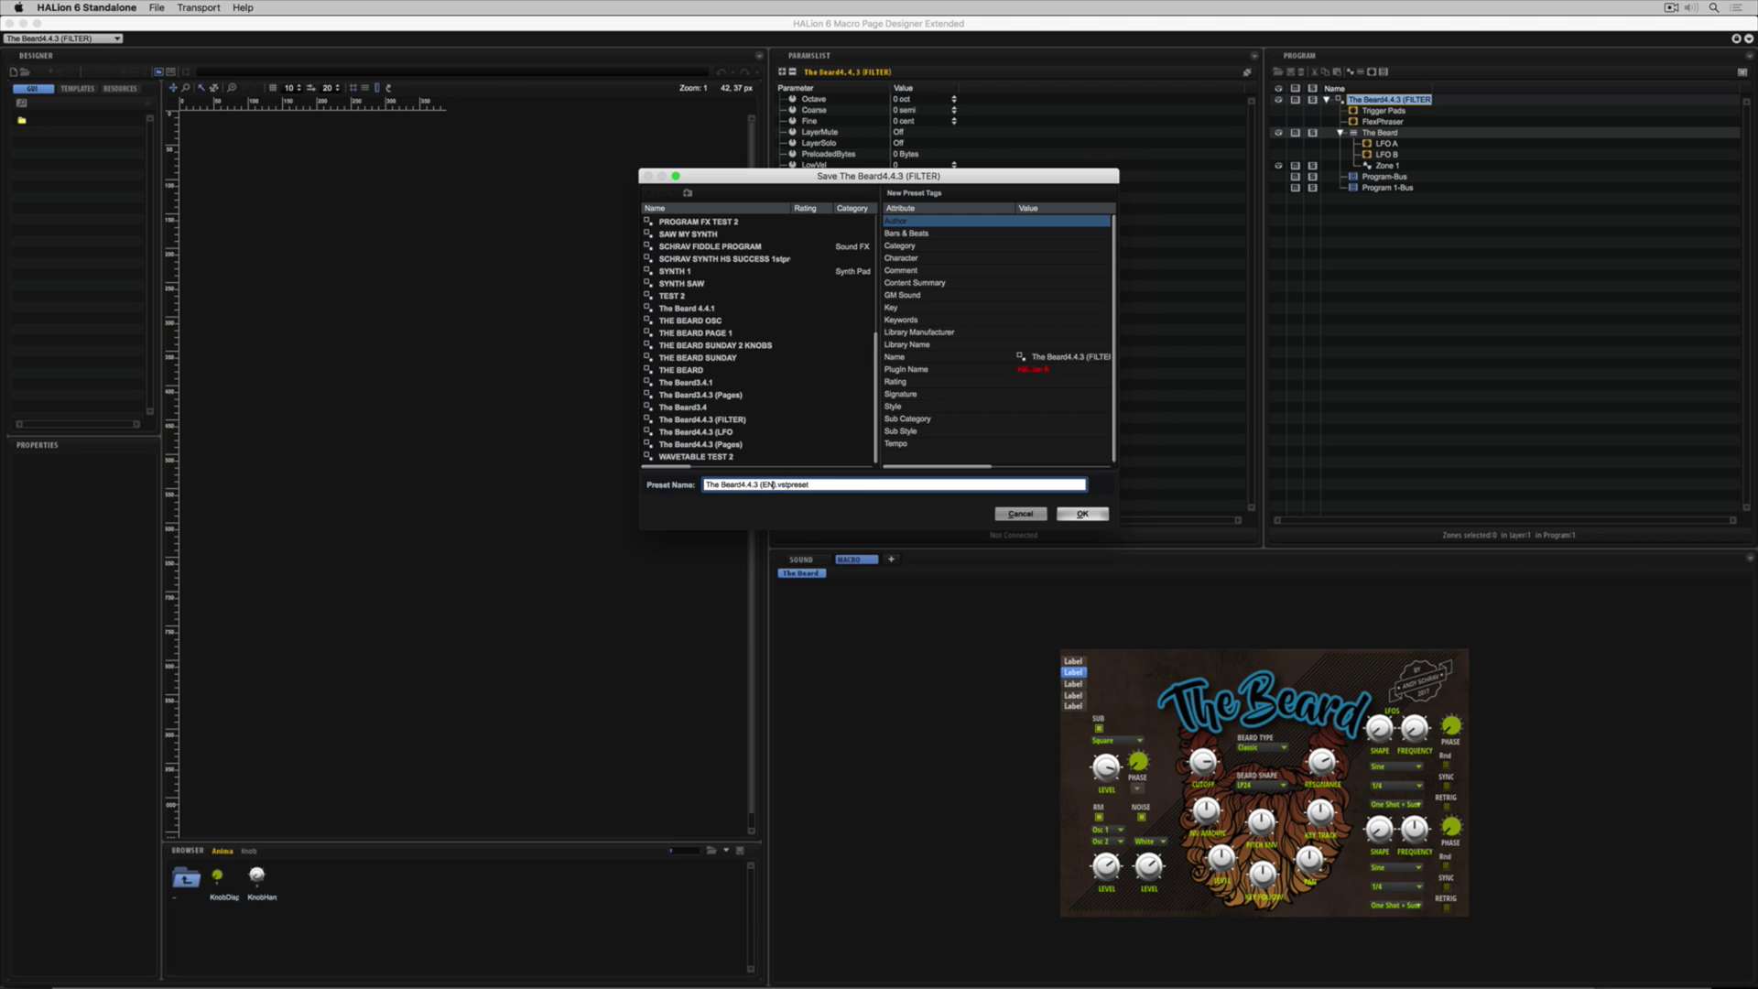